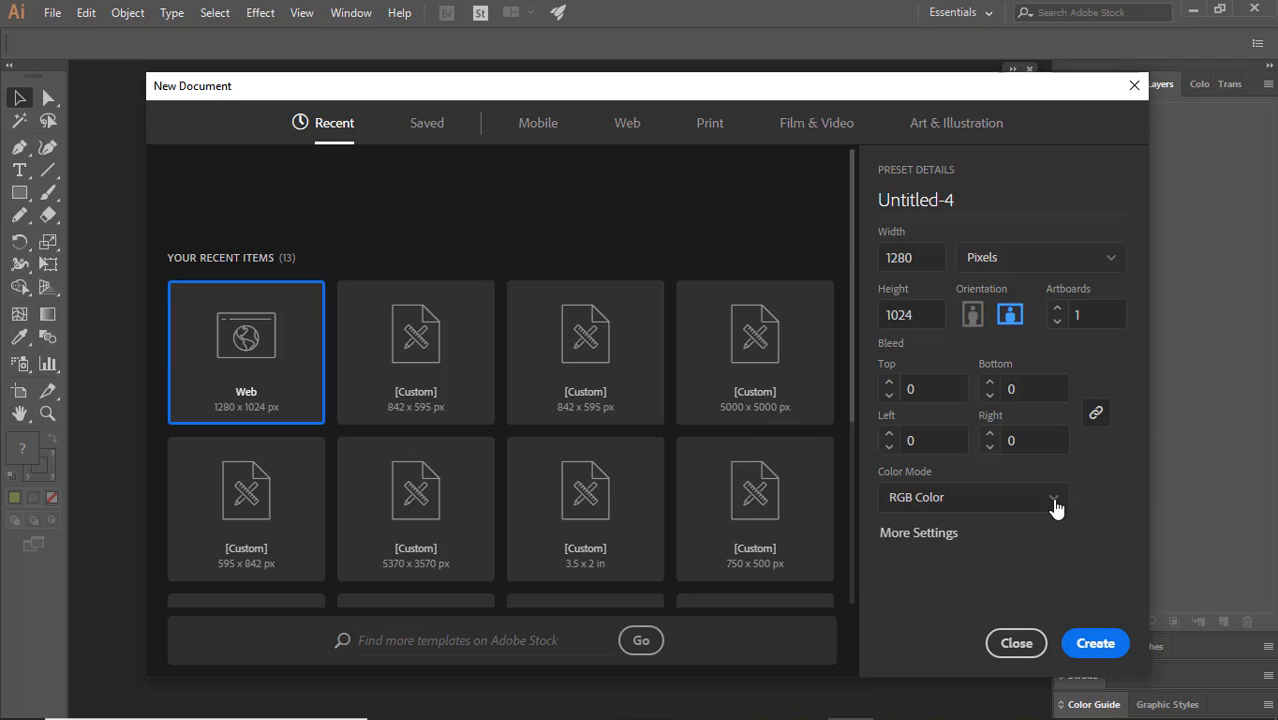
Create a 1280 x 1024 px RGB document and draw a rectangle covering the whole artboard
left_click(1100, 645)
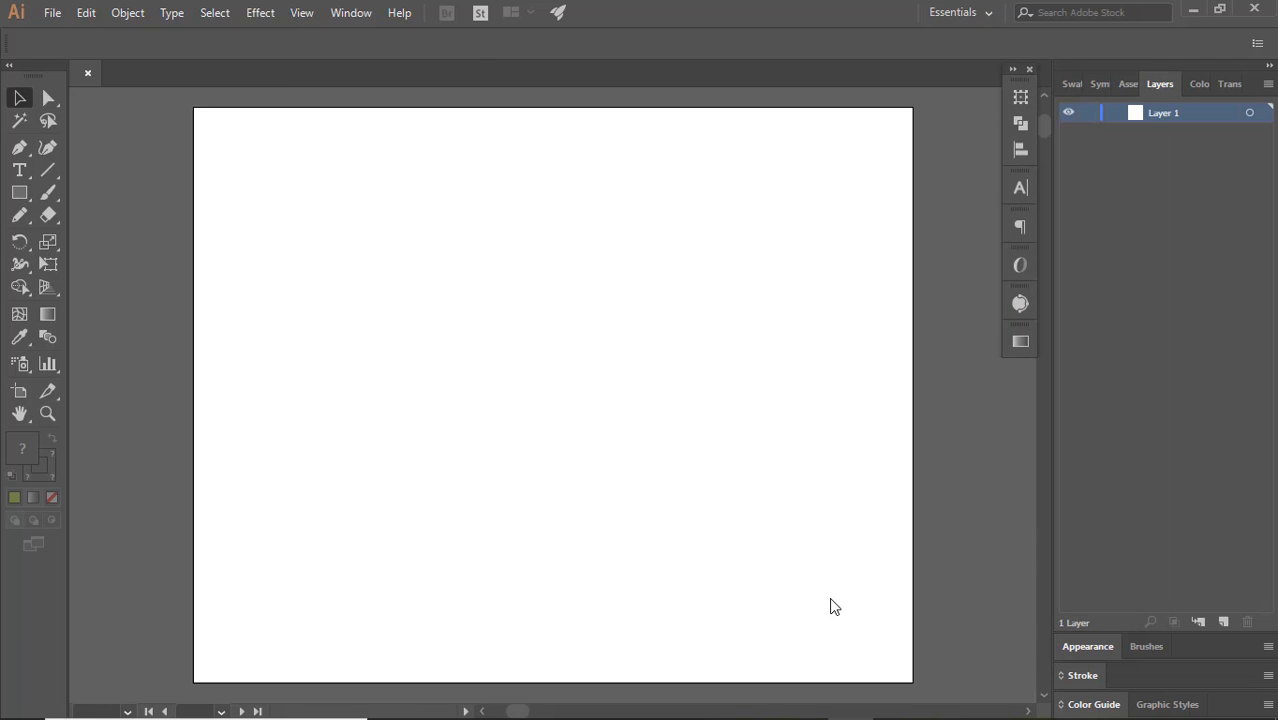
left_click(12, 198)
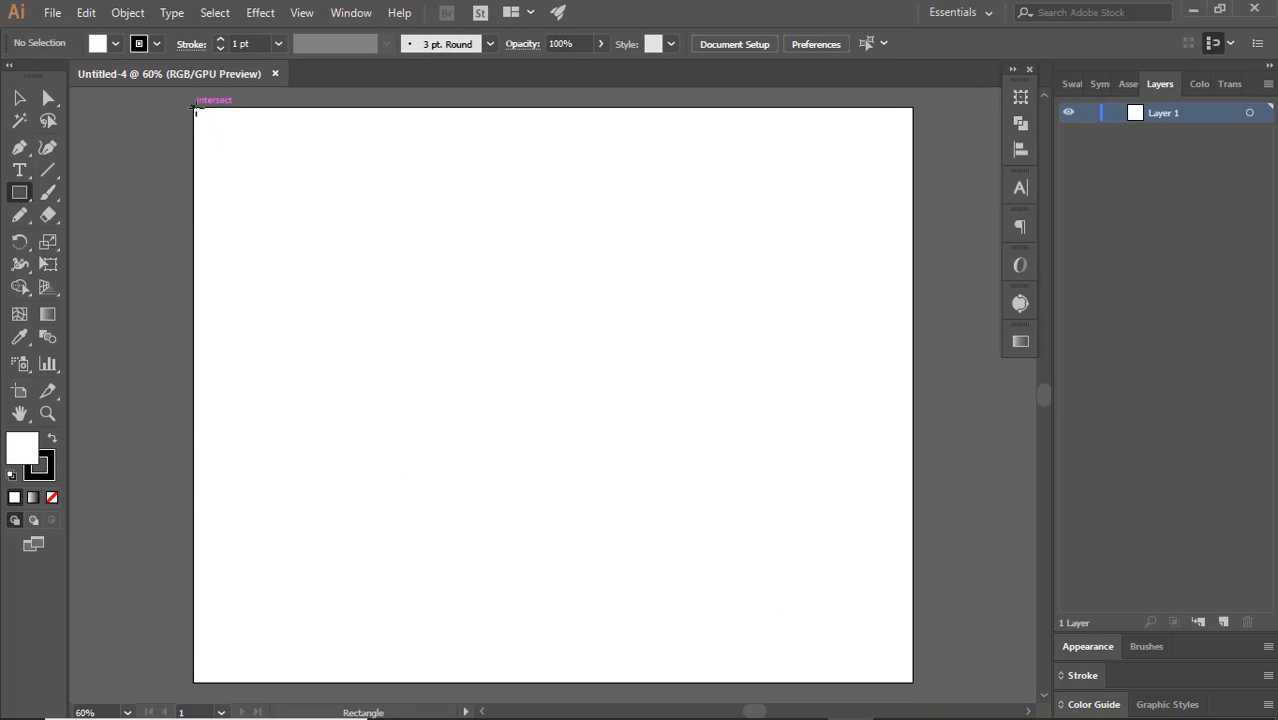
left_click_drag(194, 108, 912, 680)
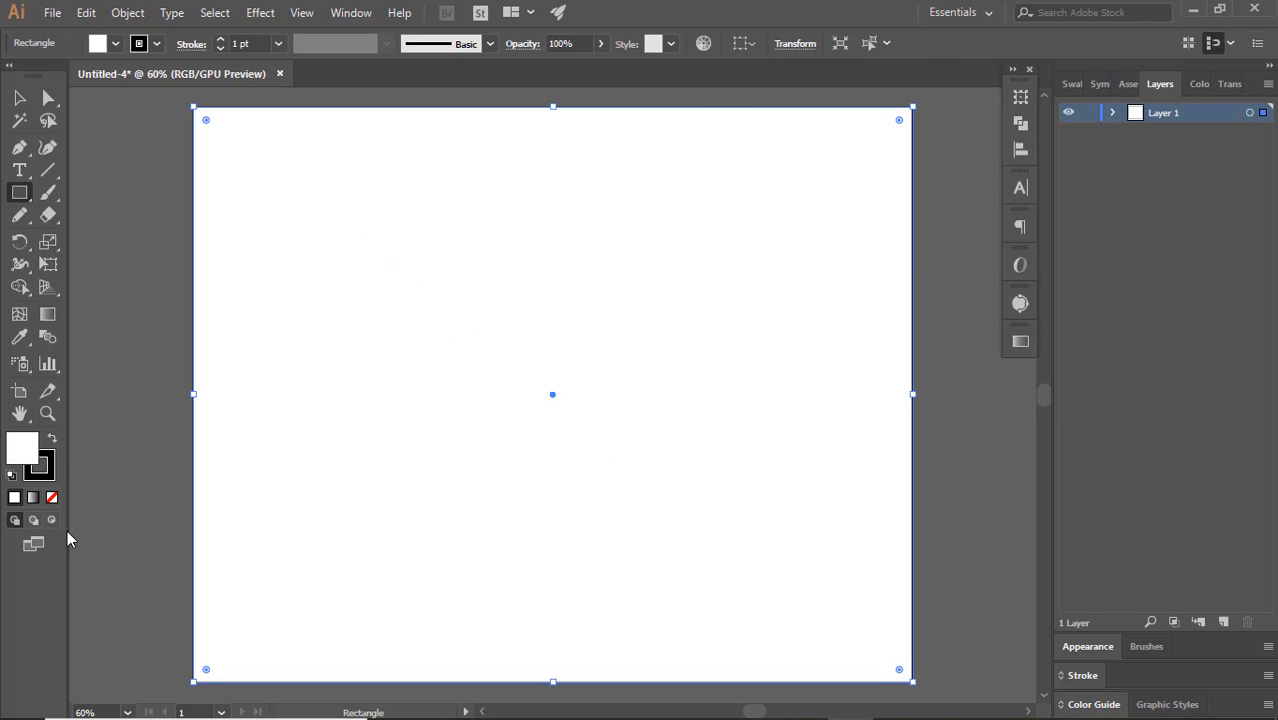
Give the artboard-sized rectangle a black fill and no stroke
left_click(53, 441)
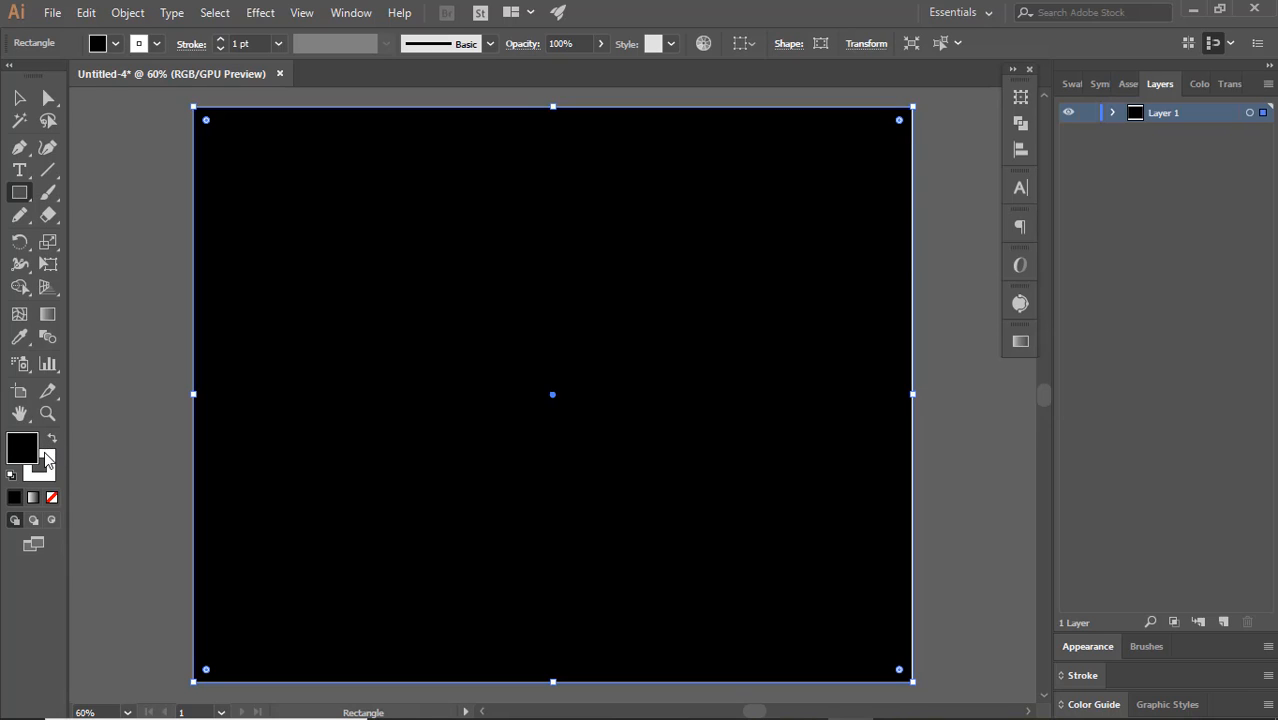
left_click(52, 498)
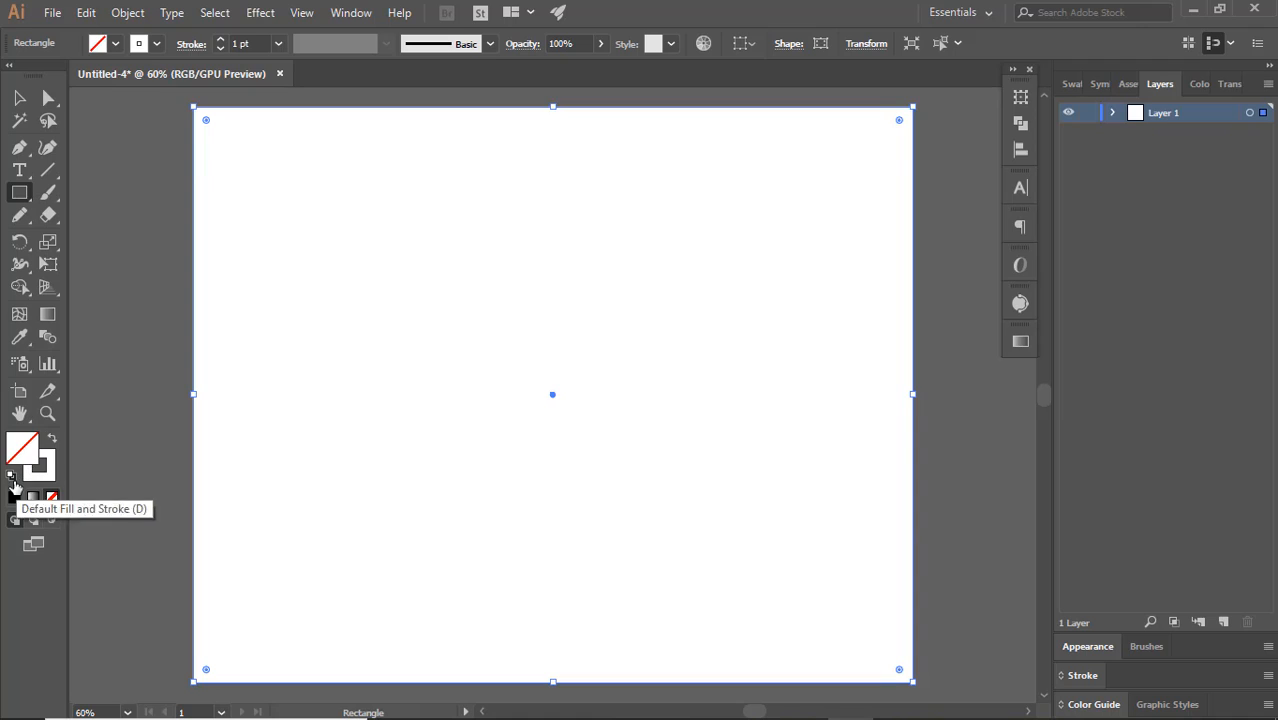
left_click(12, 478)
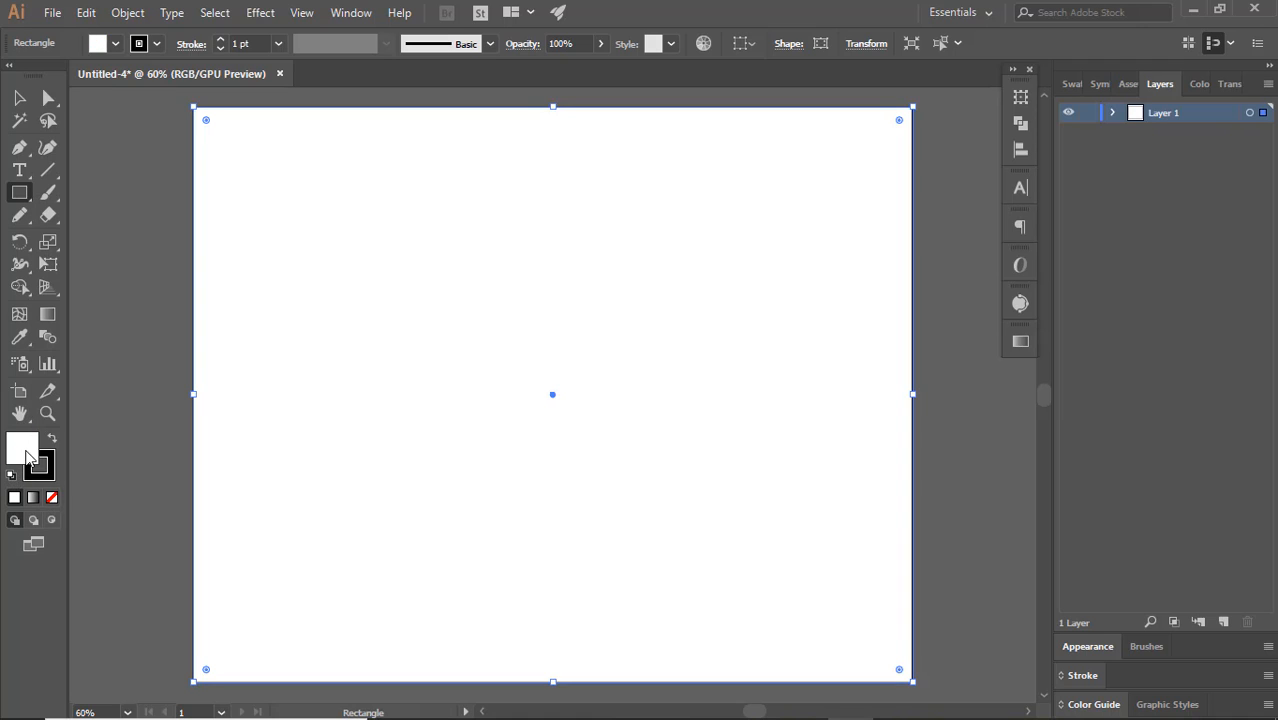
left_click(52, 440)
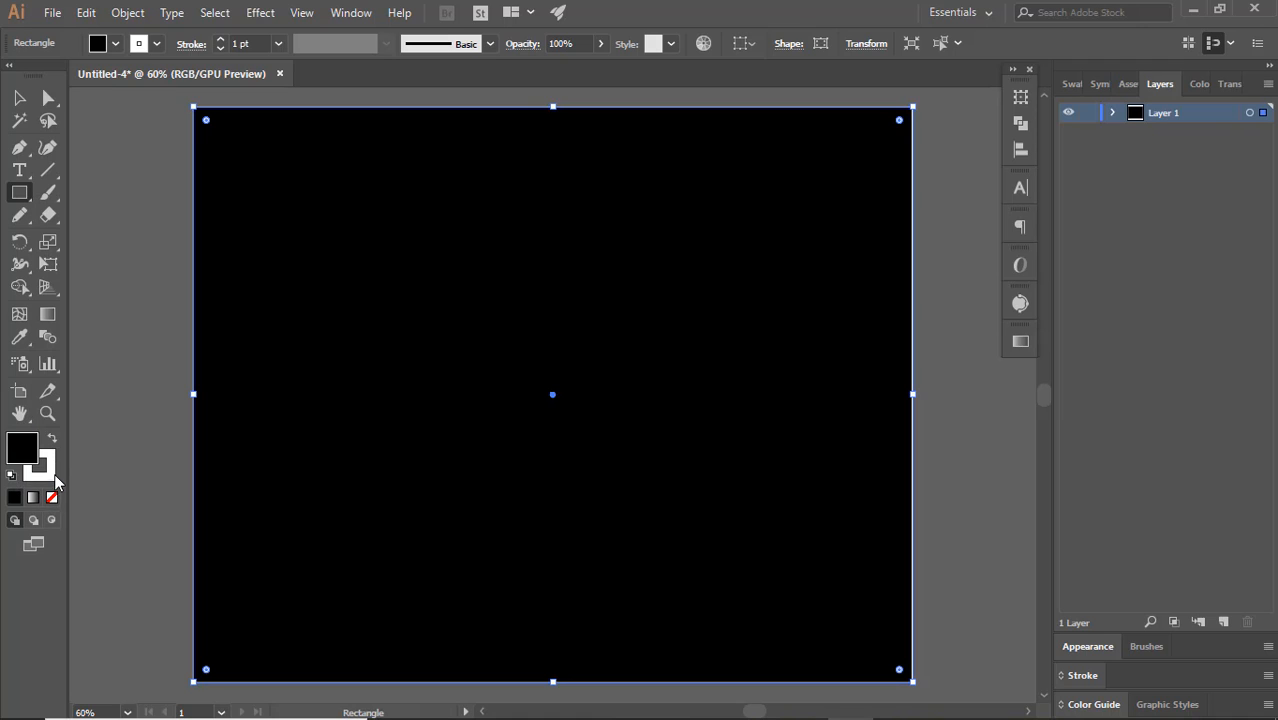
left_click(55, 480)
left_click(52, 497)
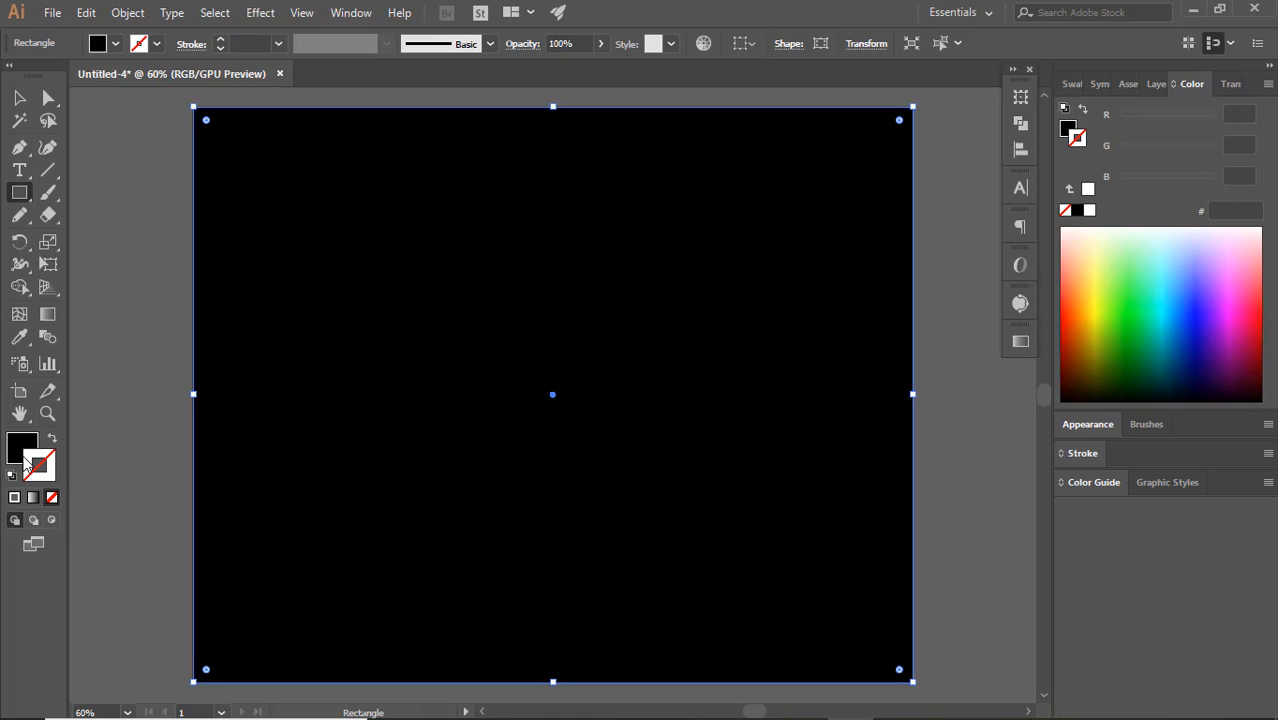
left_click(22, 450)
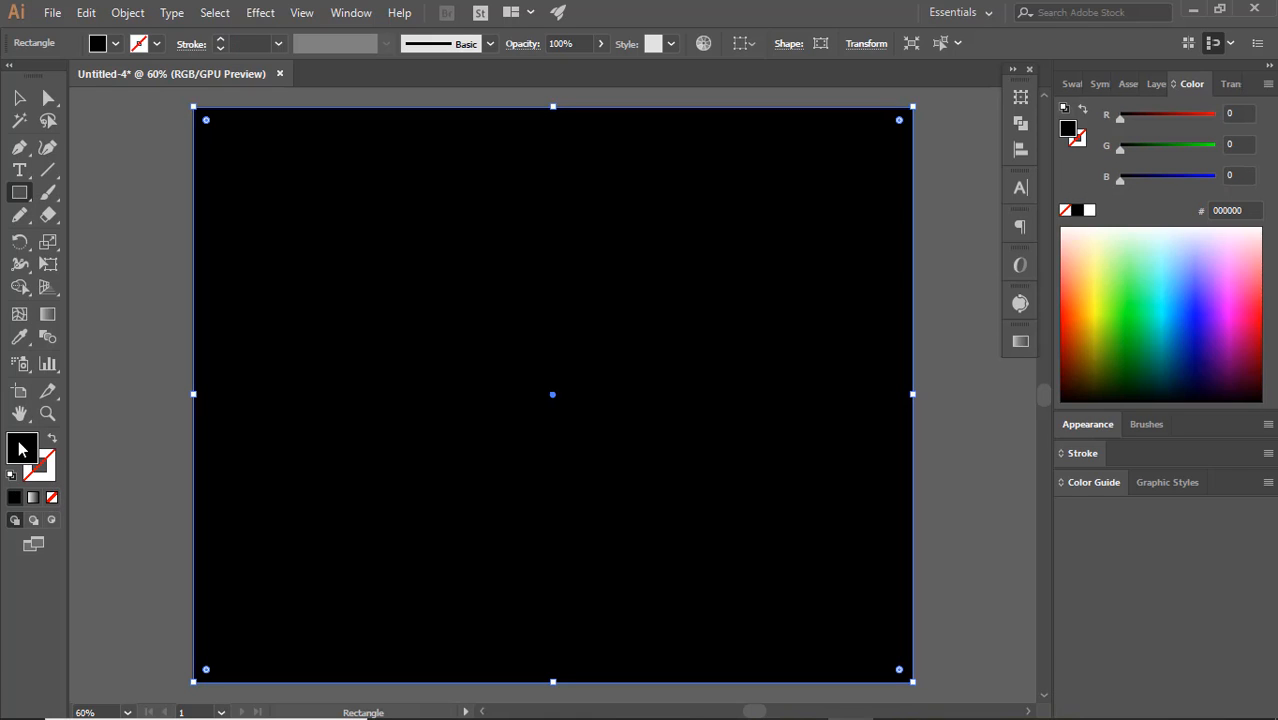
Lock the black background rectangle inside Layer 1 and deselect it
left_click(1158, 85)
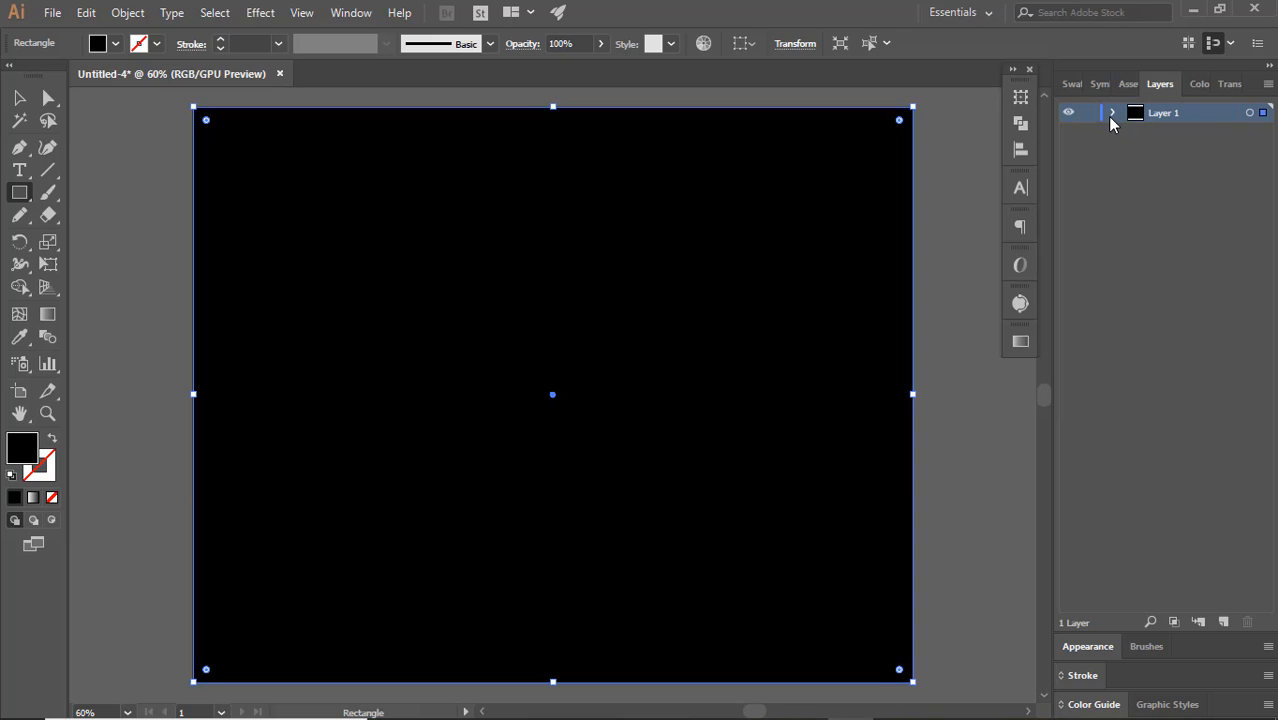
left_click(1112, 113)
left_click(1088, 132)
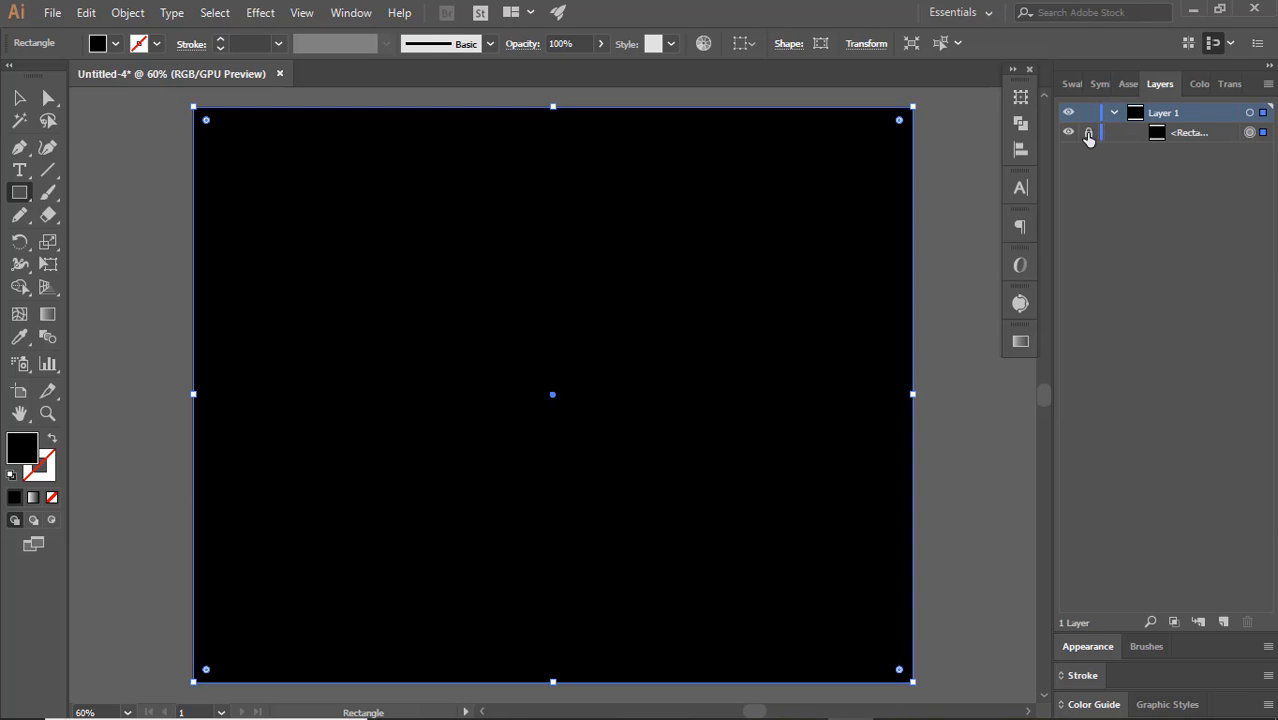
left_click(692, 351)
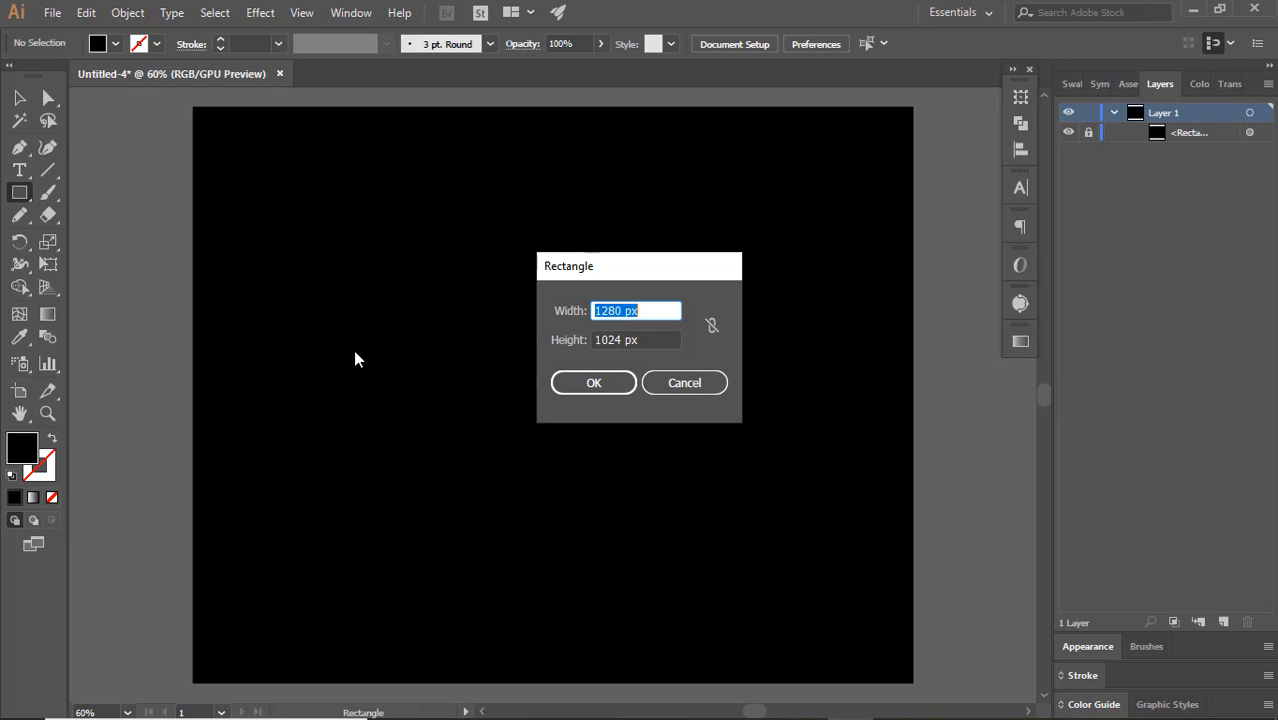
left_click(680, 382)
Draw a circle about 347 px in diameter near the artboard's centre and fill it with the Orchid gradient preset
left_click_drag(30, 203, 96, 240)
mouse_move(398, 273)
left_mouse_down()
mouse_move(553, 397)
mouse_move(598, 489)
mouse_move(582, 462)
mouse_move(594, 468)
left_mouse_up()
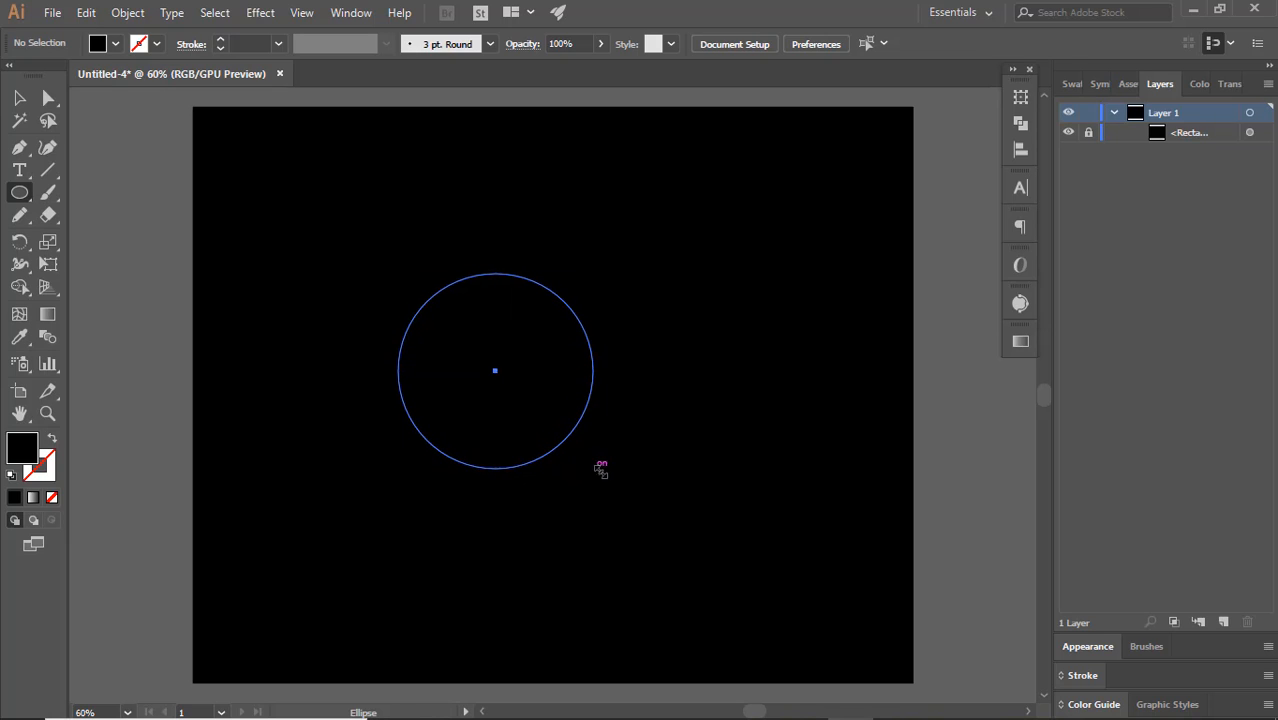
left_click(1020, 341)
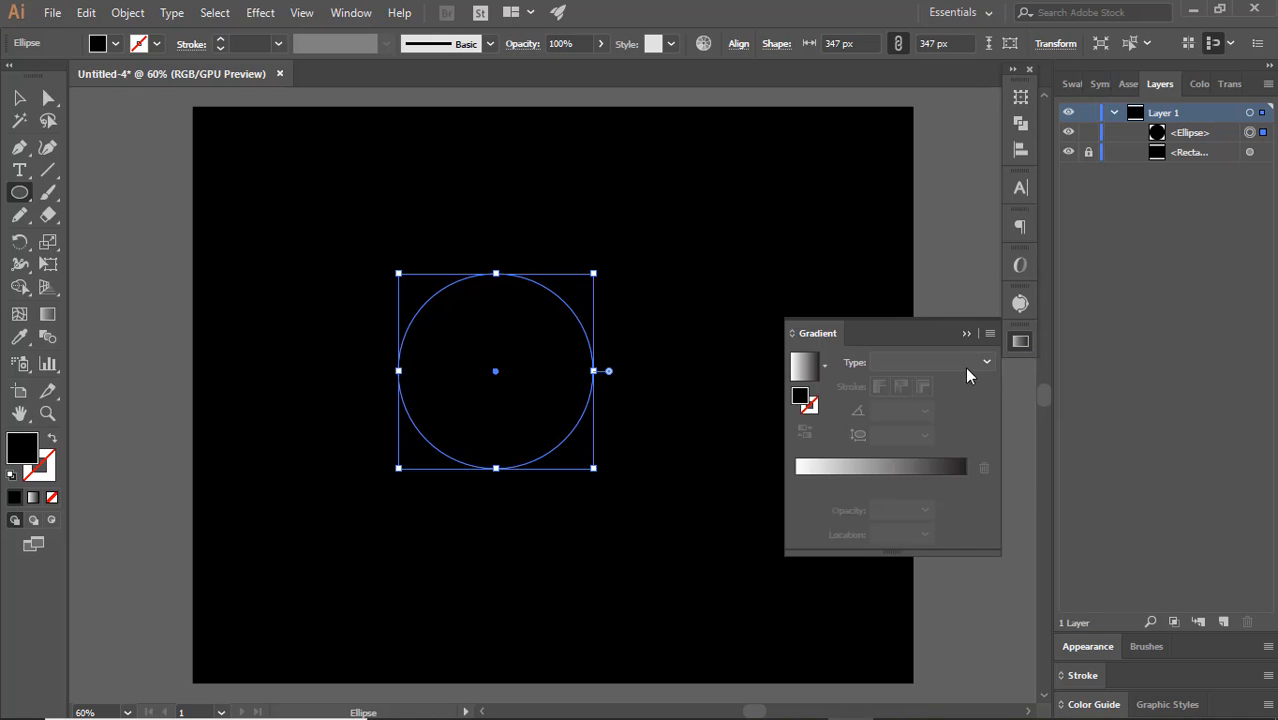
left_click(823, 366)
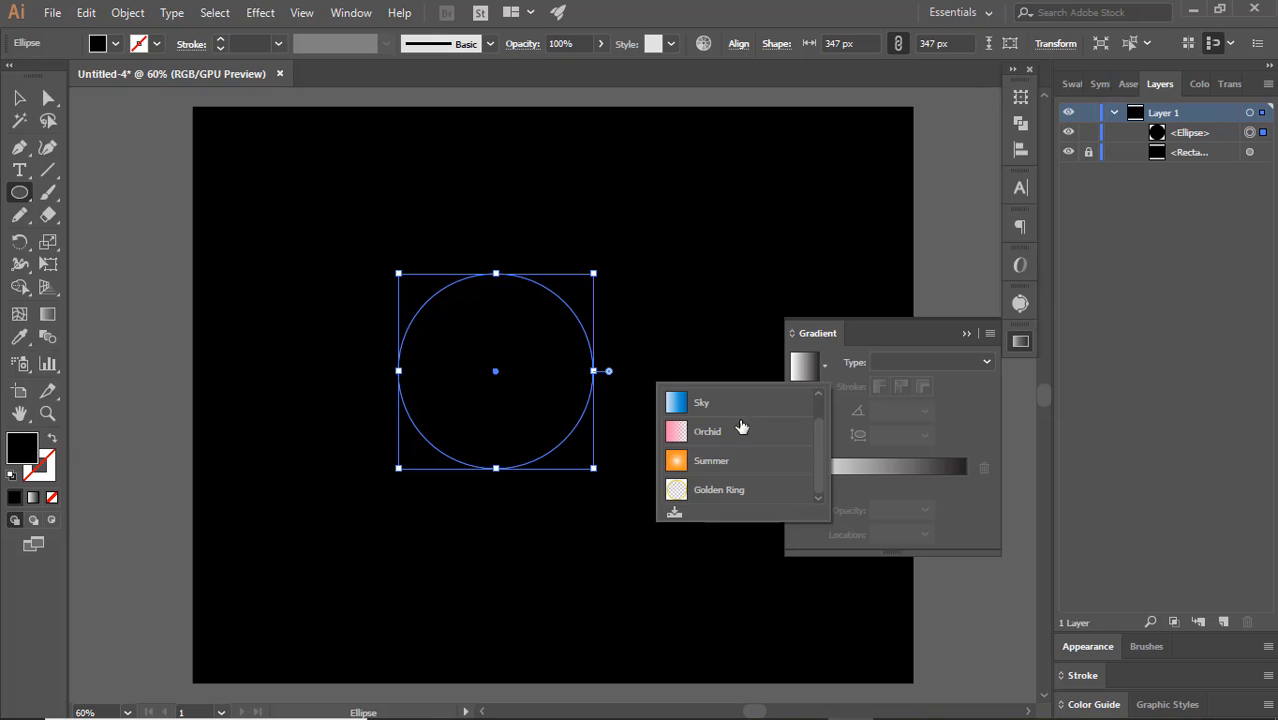
left_click(700, 438)
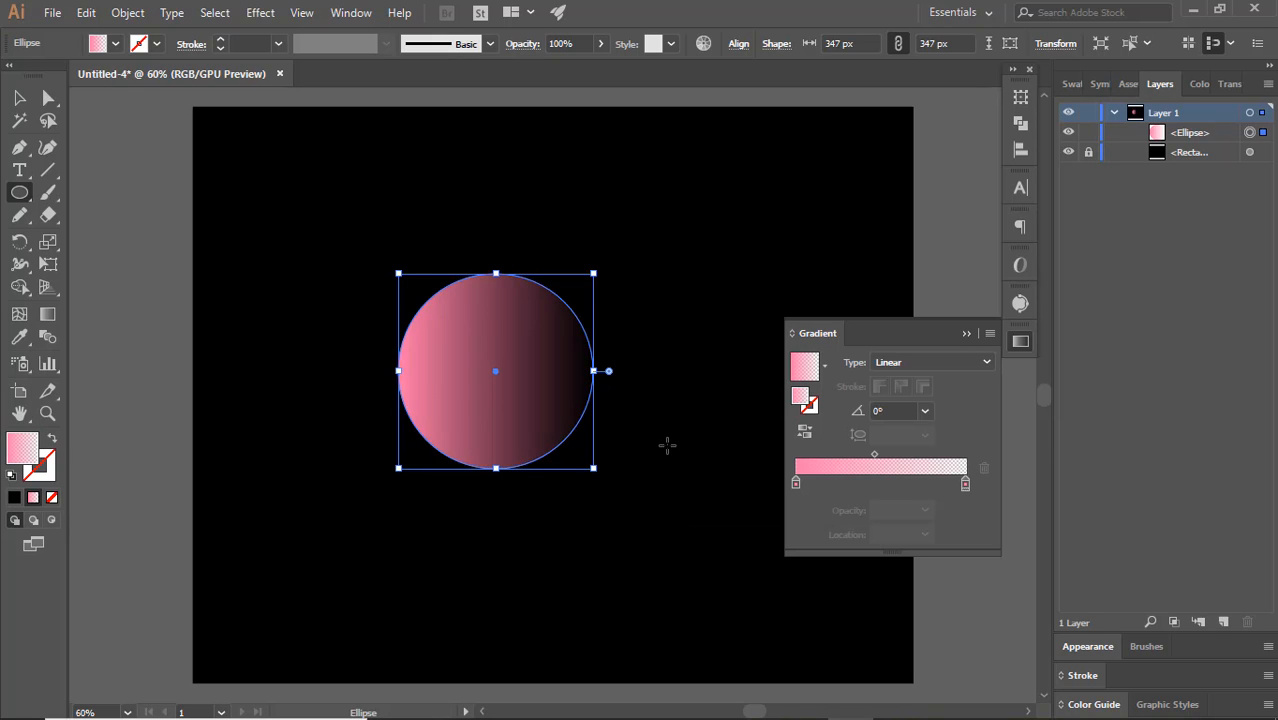
Change the circle's gradient type to Radial
left_click(796, 484)
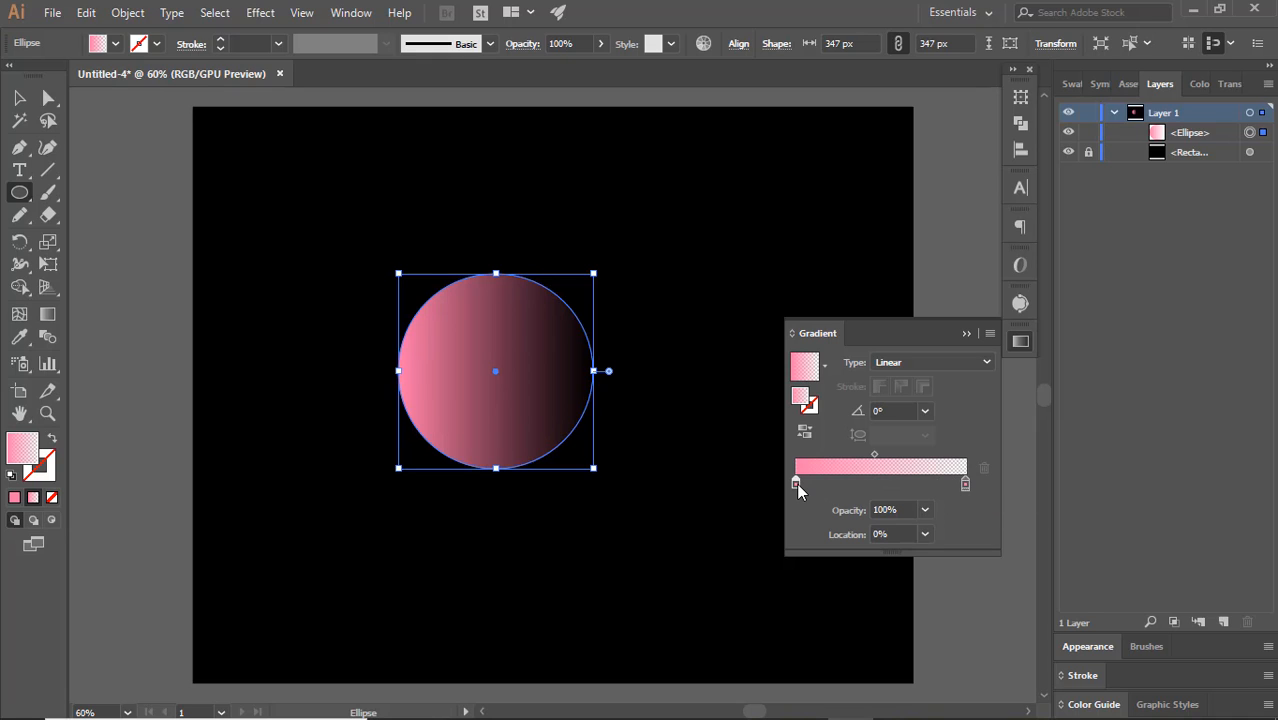
double_click(796, 483)
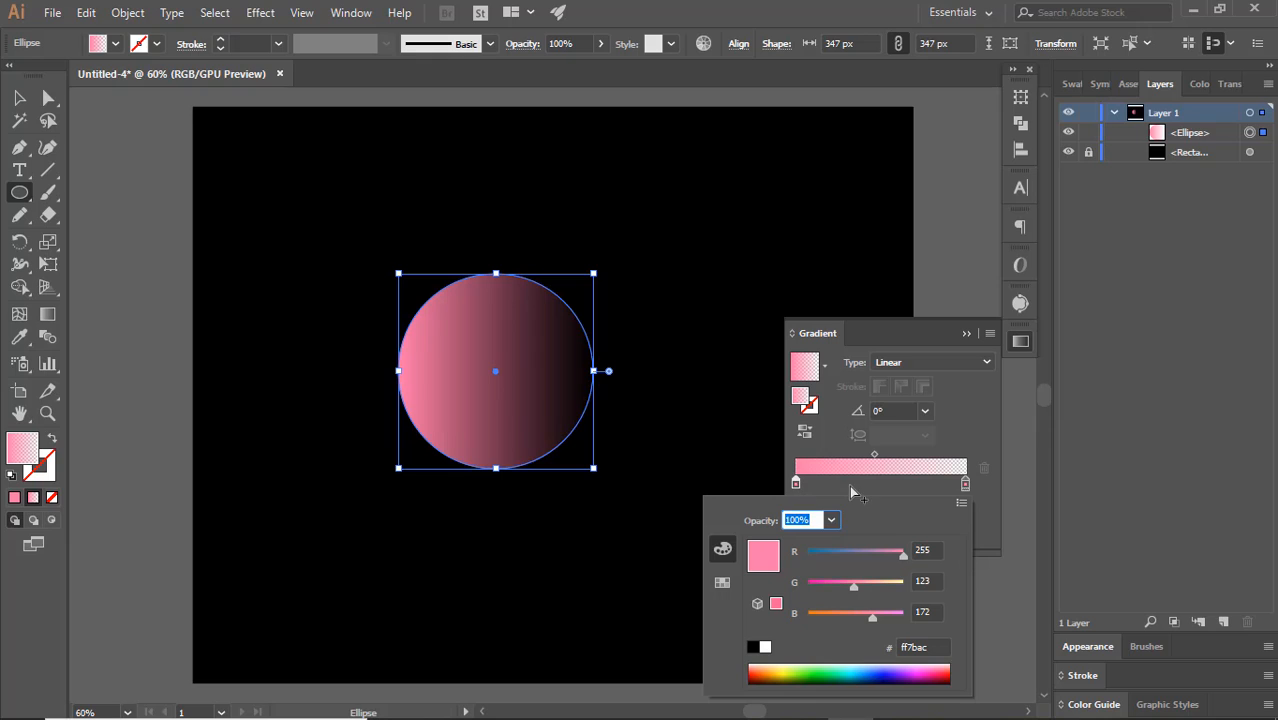
left_click(939, 363)
left_click(937, 362)
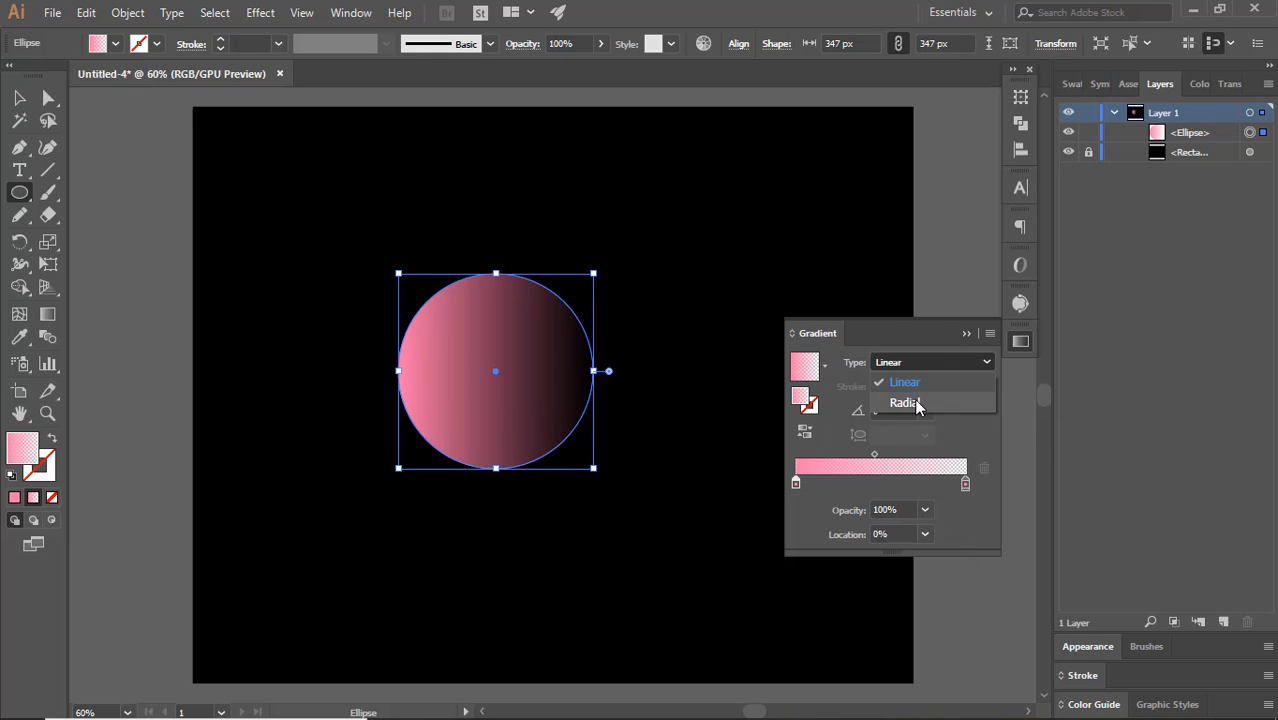
left_click(912, 399)
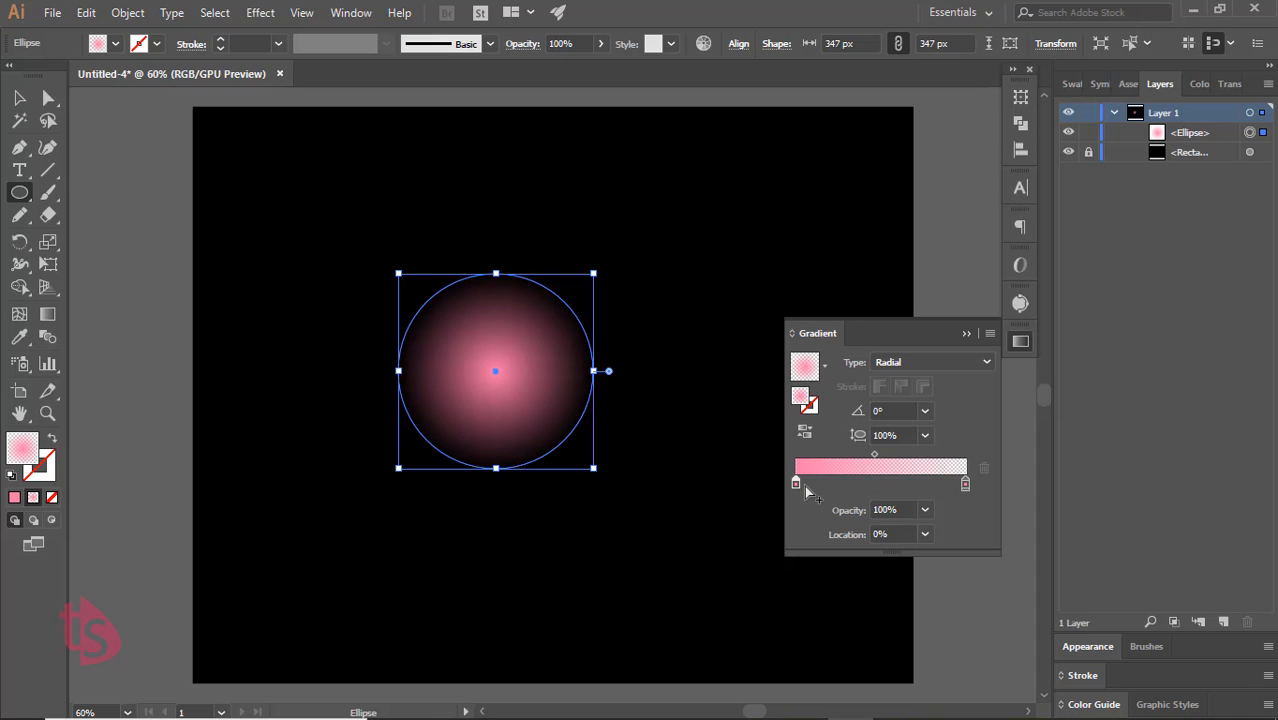
Set the radial gradient's outer colour stop to black with 100% opacity
double_click(965, 485)
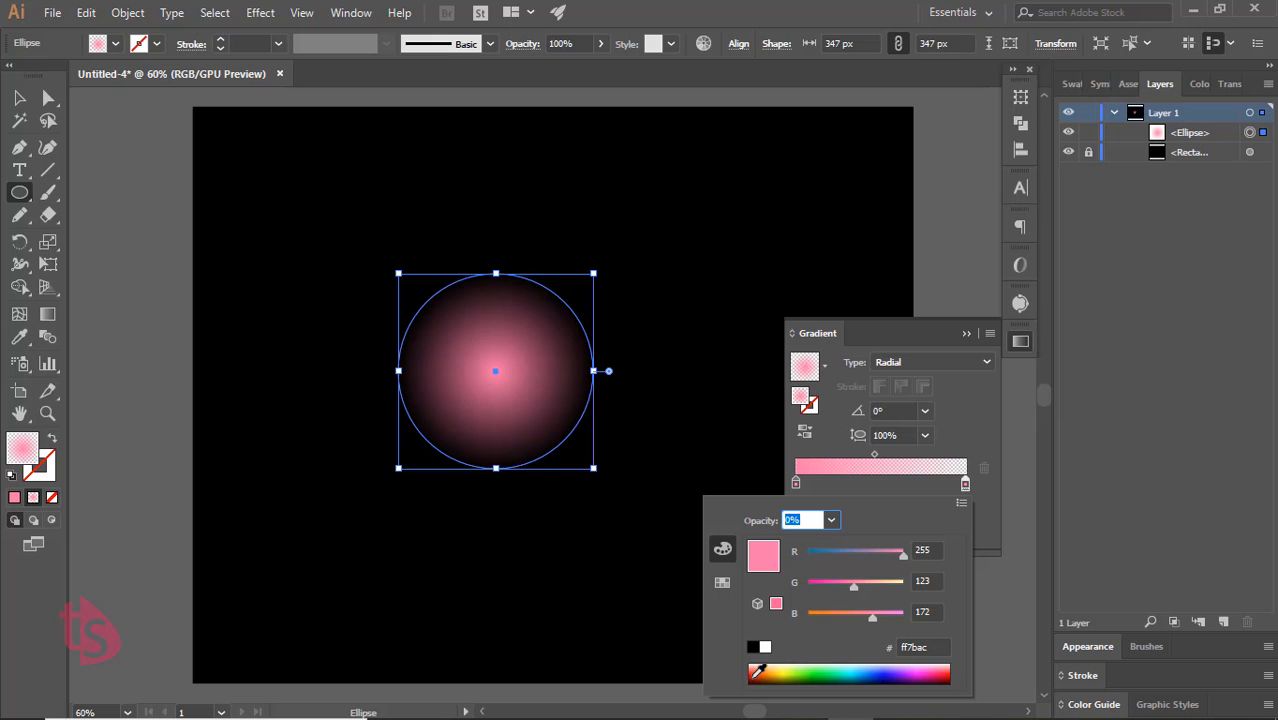
left_click(753, 647)
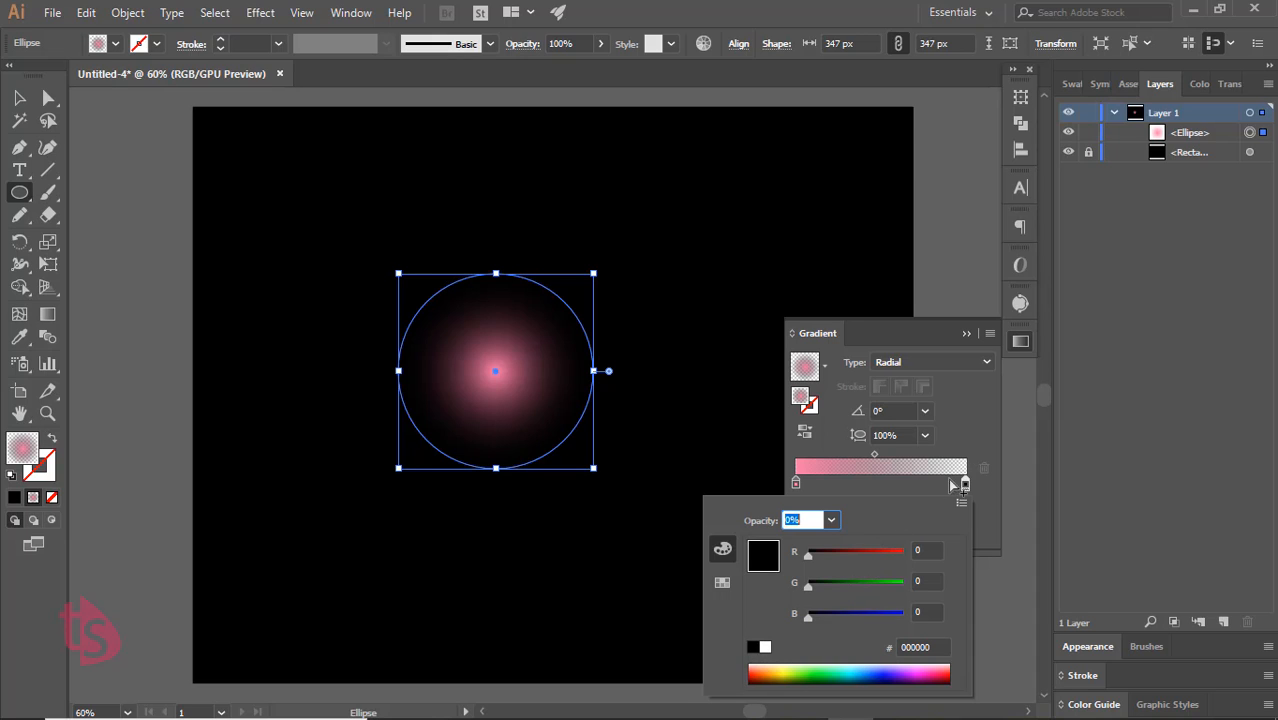
left_click(979, 419)
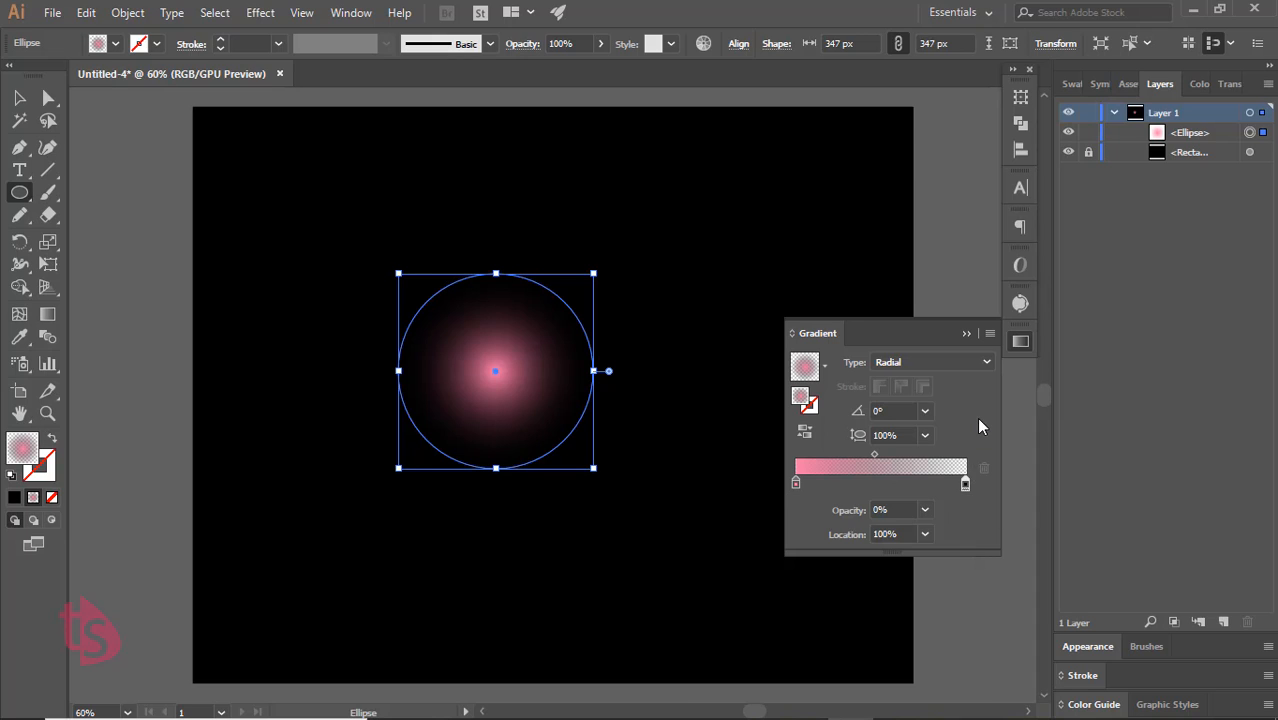
left_click(926, 506)
left_click(933, 494)
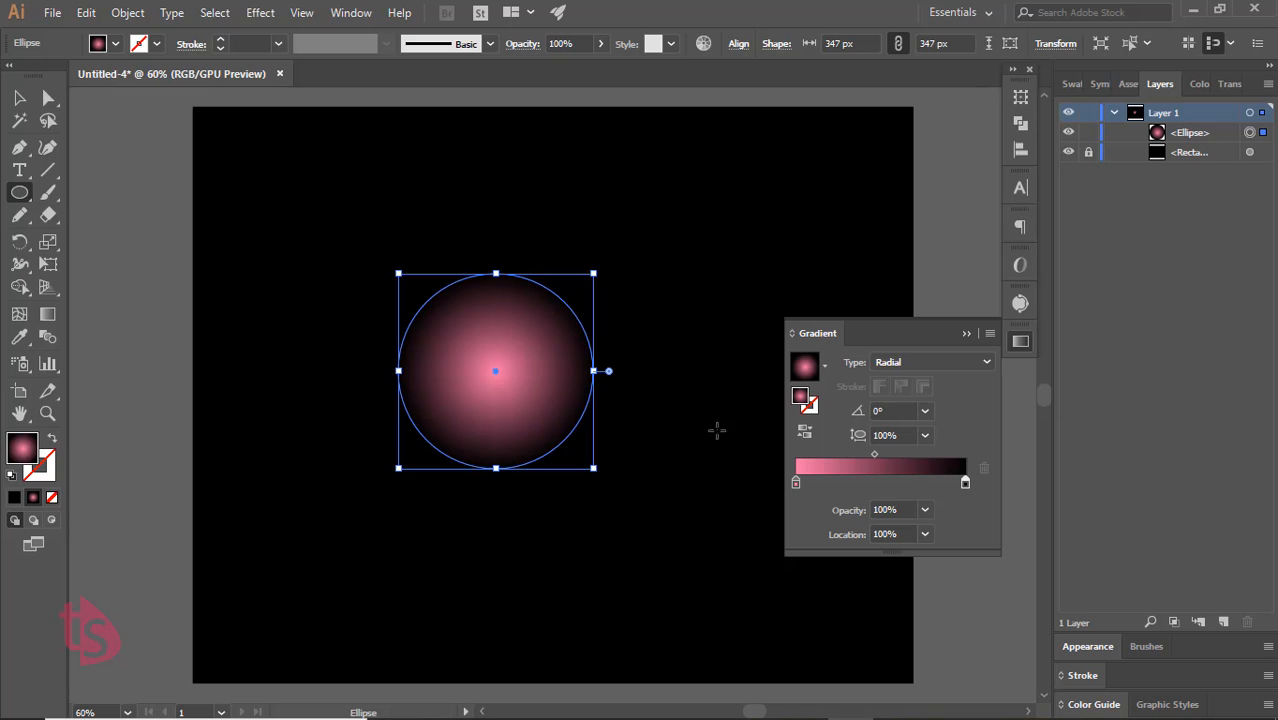
left_click(966, 334)
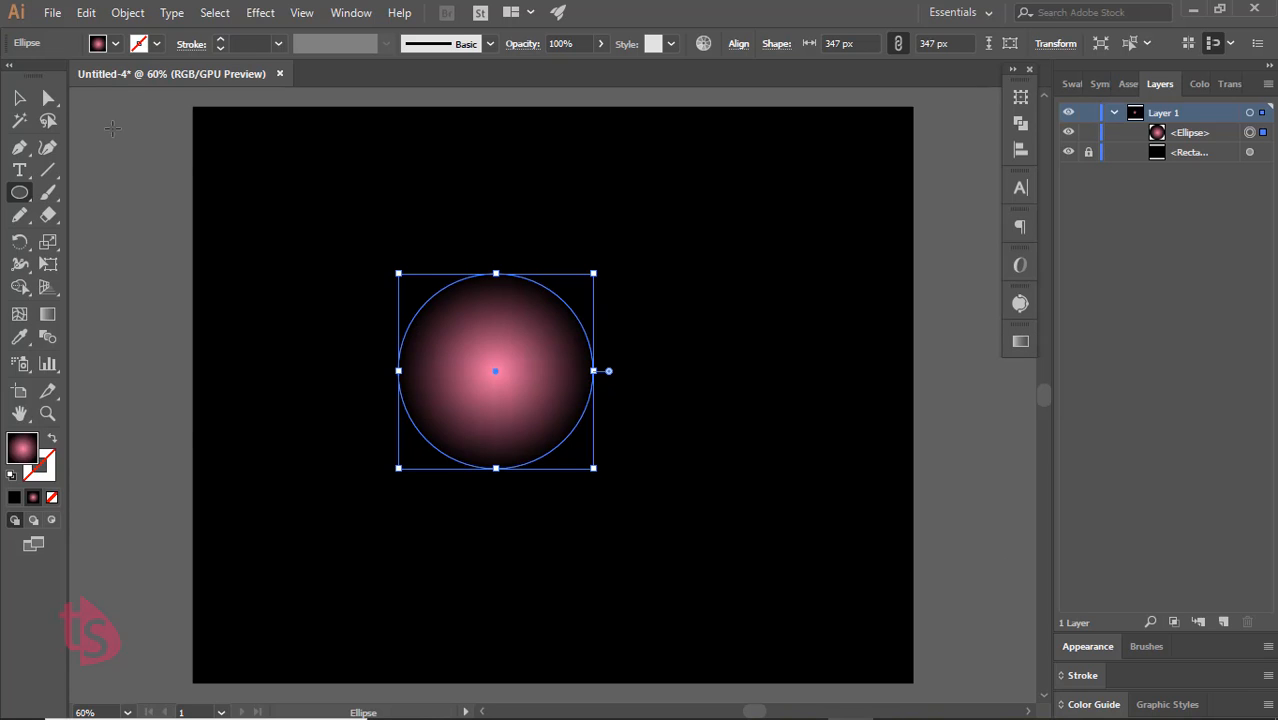
Paste a copy of the circle in front and scale it about its centre to about 191 px
left_click(86, 12)
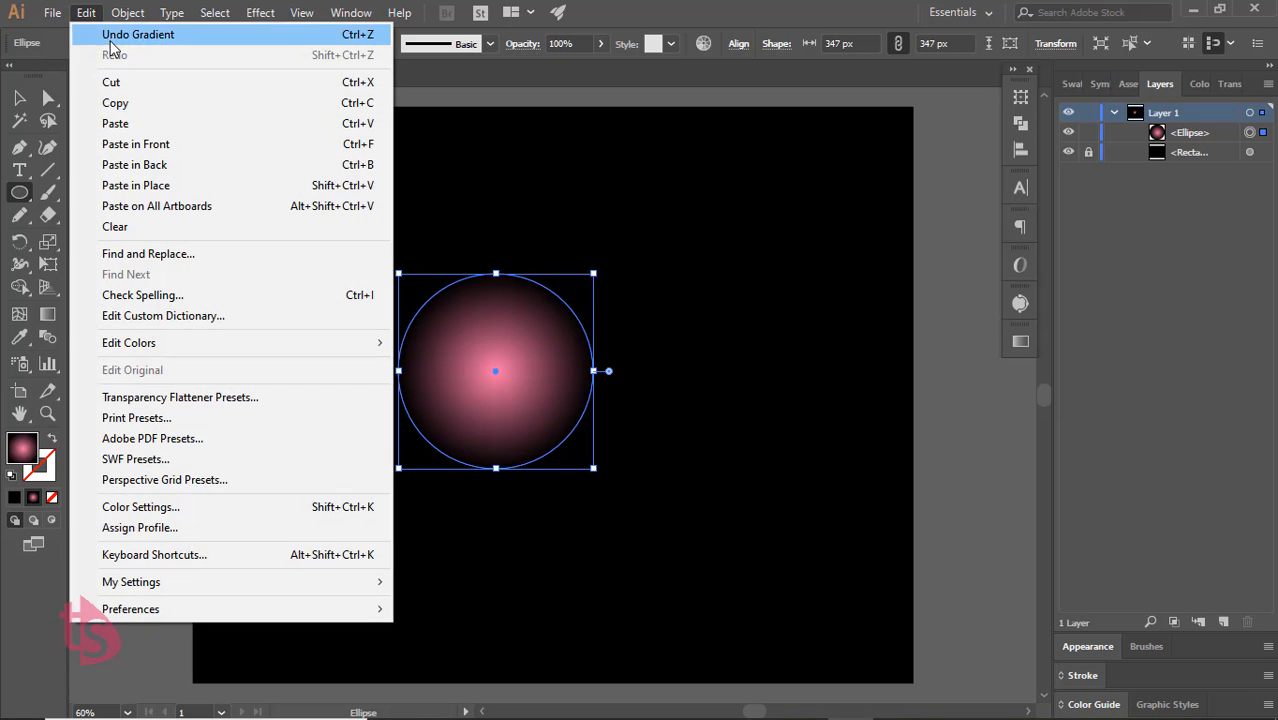
left_click(116, 107)
left_click(86, 12)
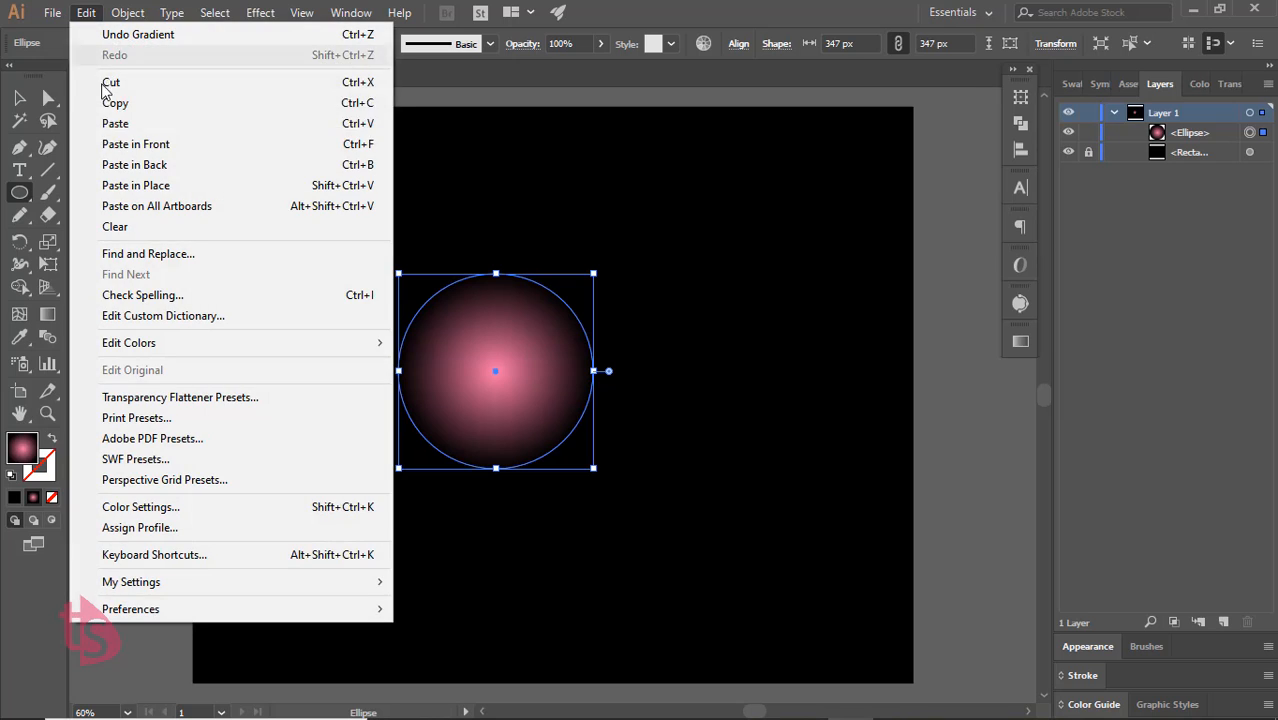
left_click(125, 147)
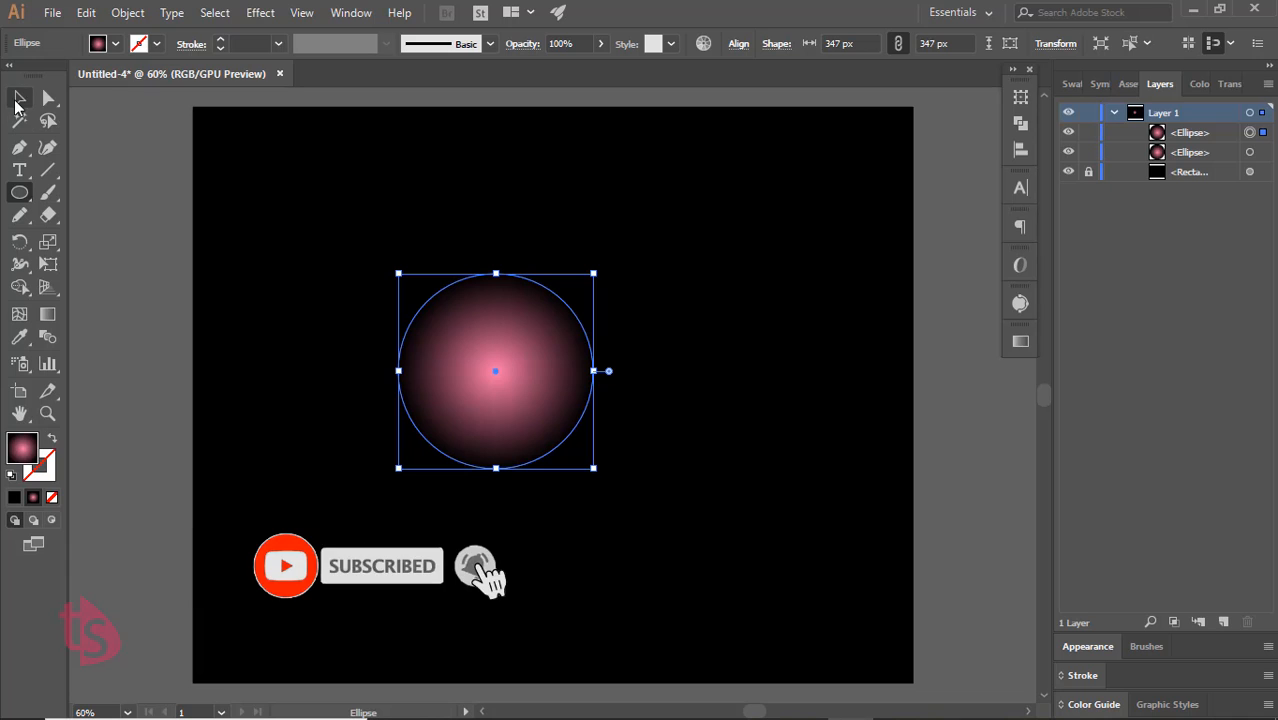
key("v")
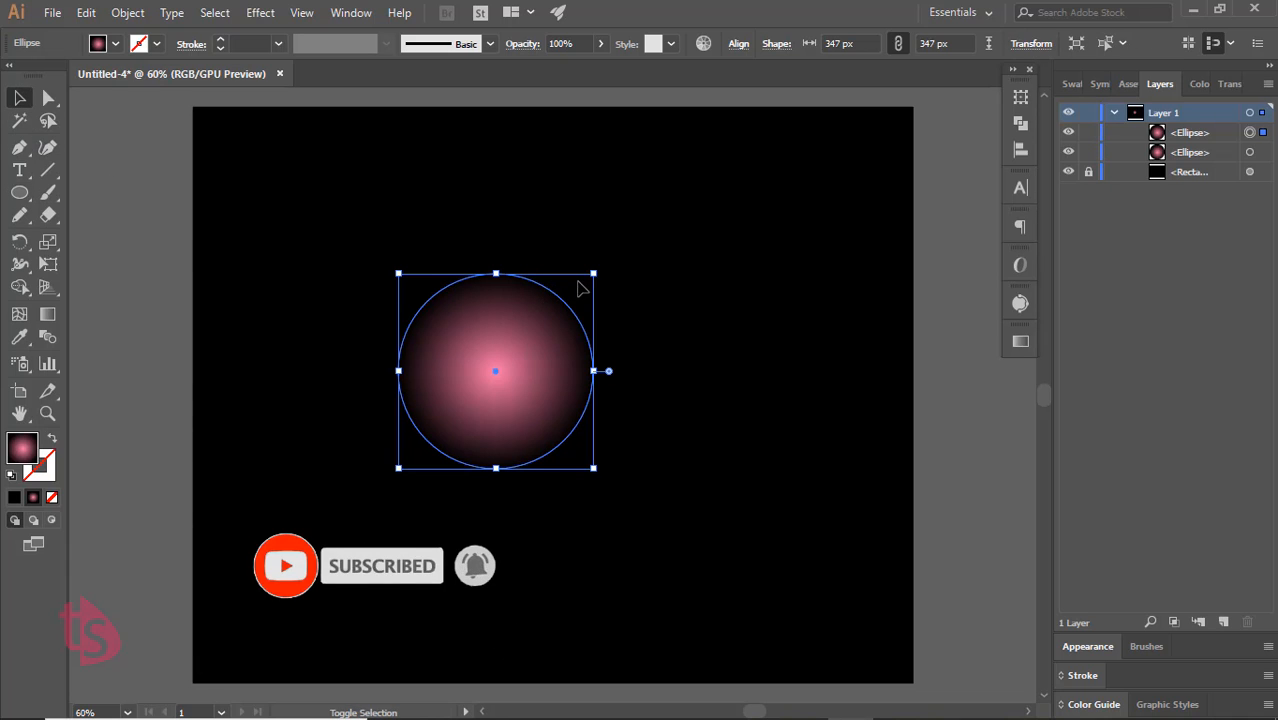
left_click_drag(595, 272, 550, 318)
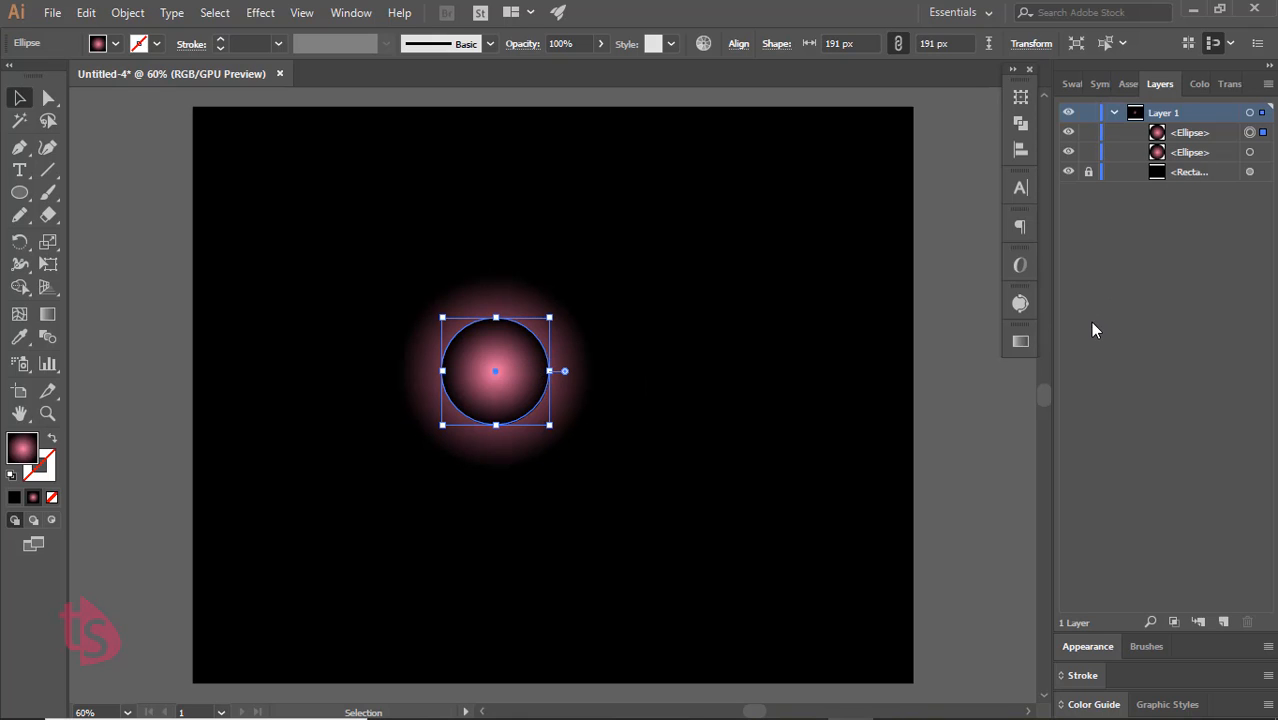
Reverse the smaller circle's gradient and move its midpoint to about 82.85%, leaving the circle deselected
left_click(1021, 342)
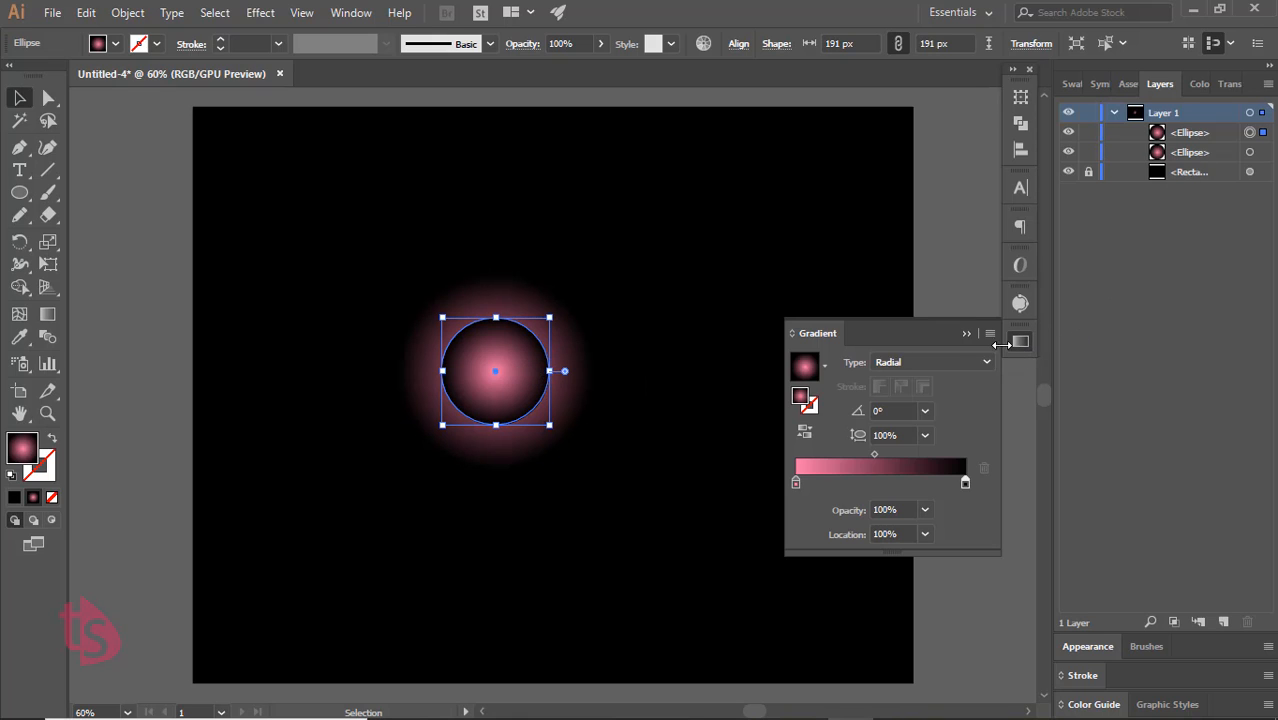
left_click(804, 432)
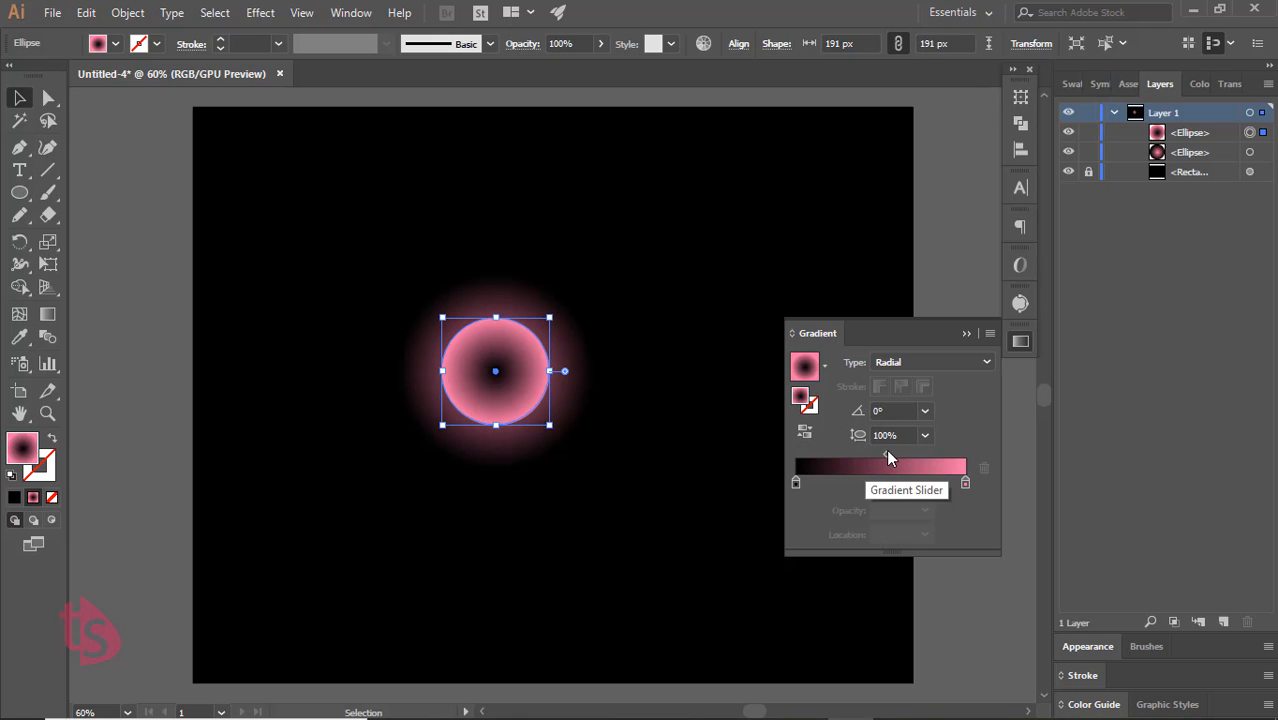
left_click_drag(888, 452, 937, 452)
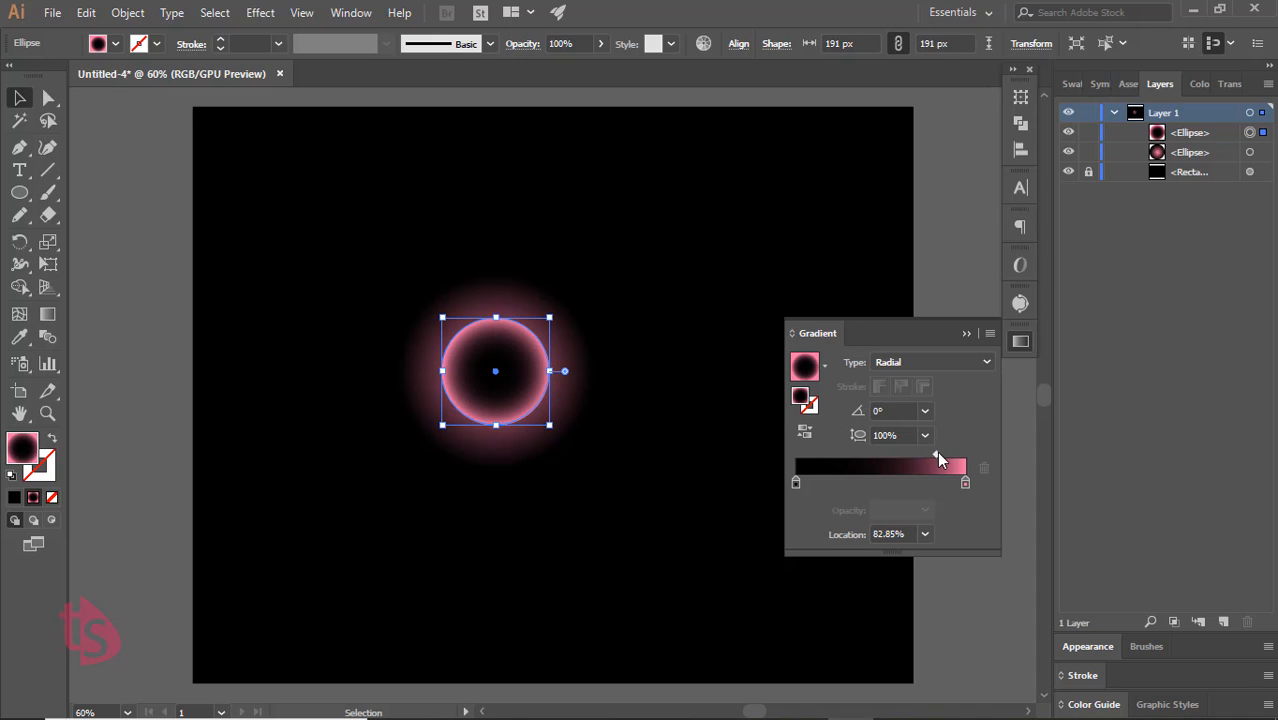
left_click(966, 335)
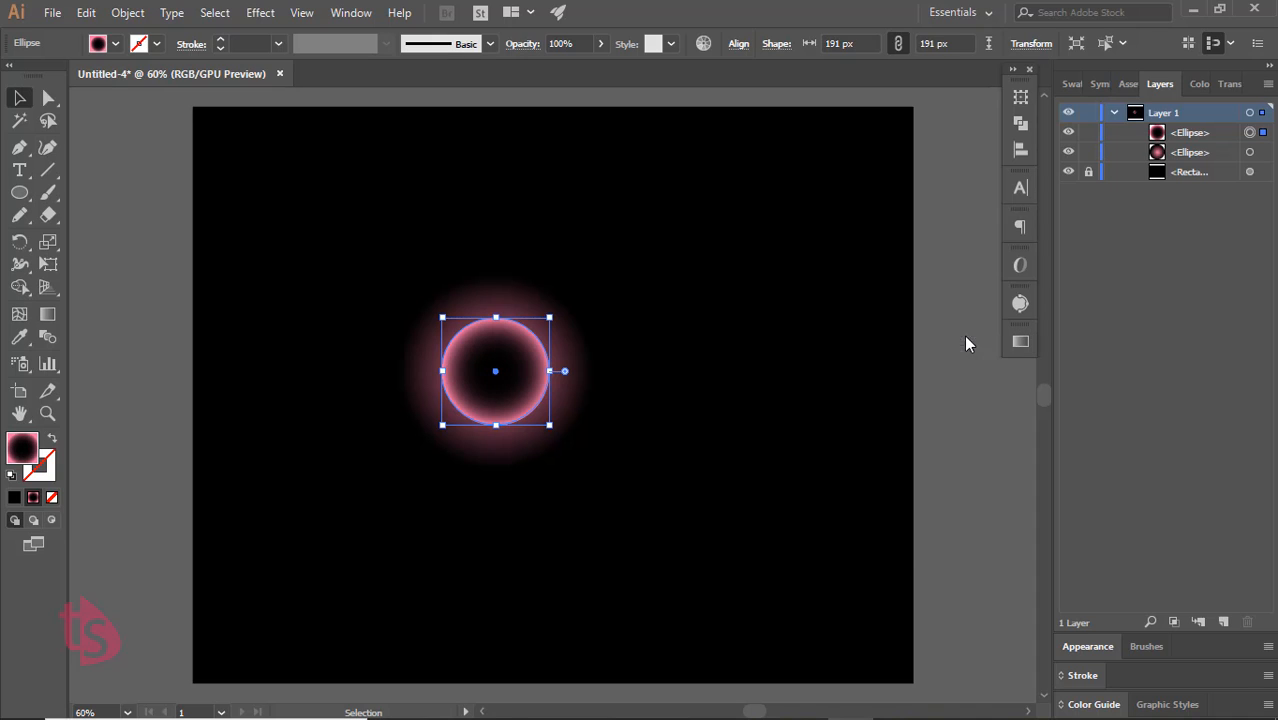
left_click(671, 393)
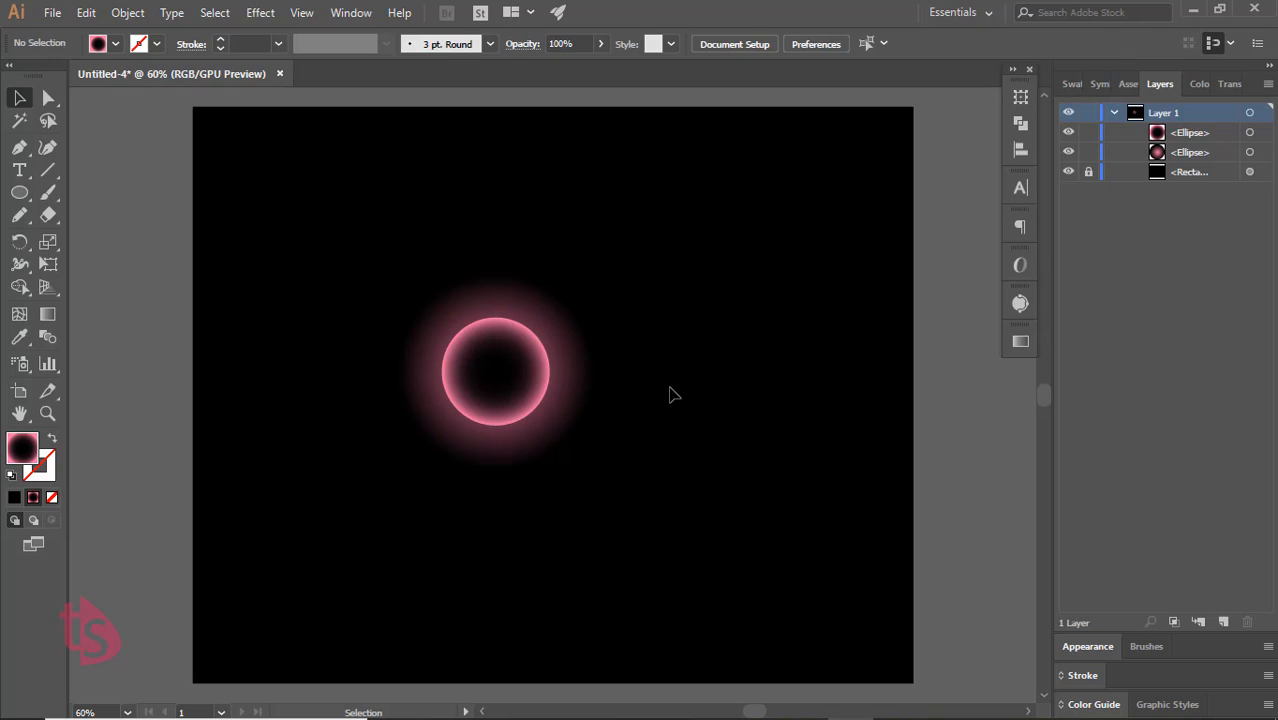
Move the smaller circle's gradient midpoint to 87% and deselect the circle
left_click(523, 410)
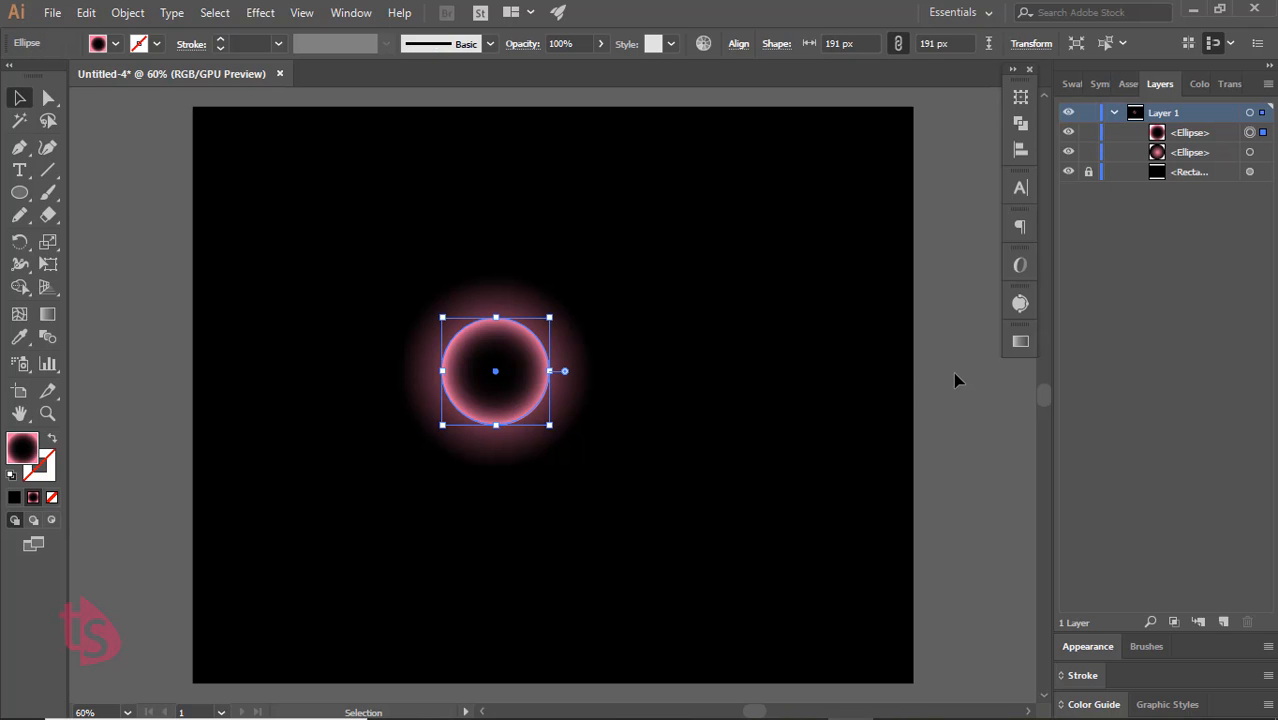
left_click(1027, 342)
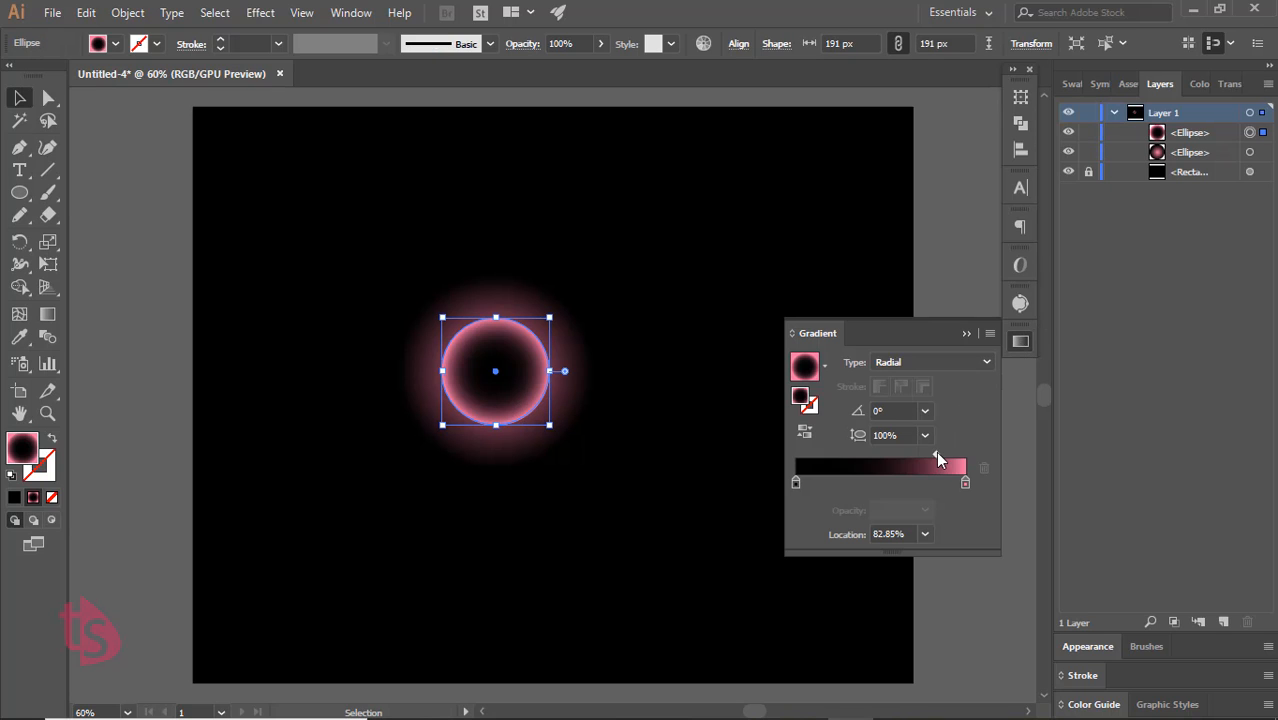
left_click_drag(934, 453, 943, 453)
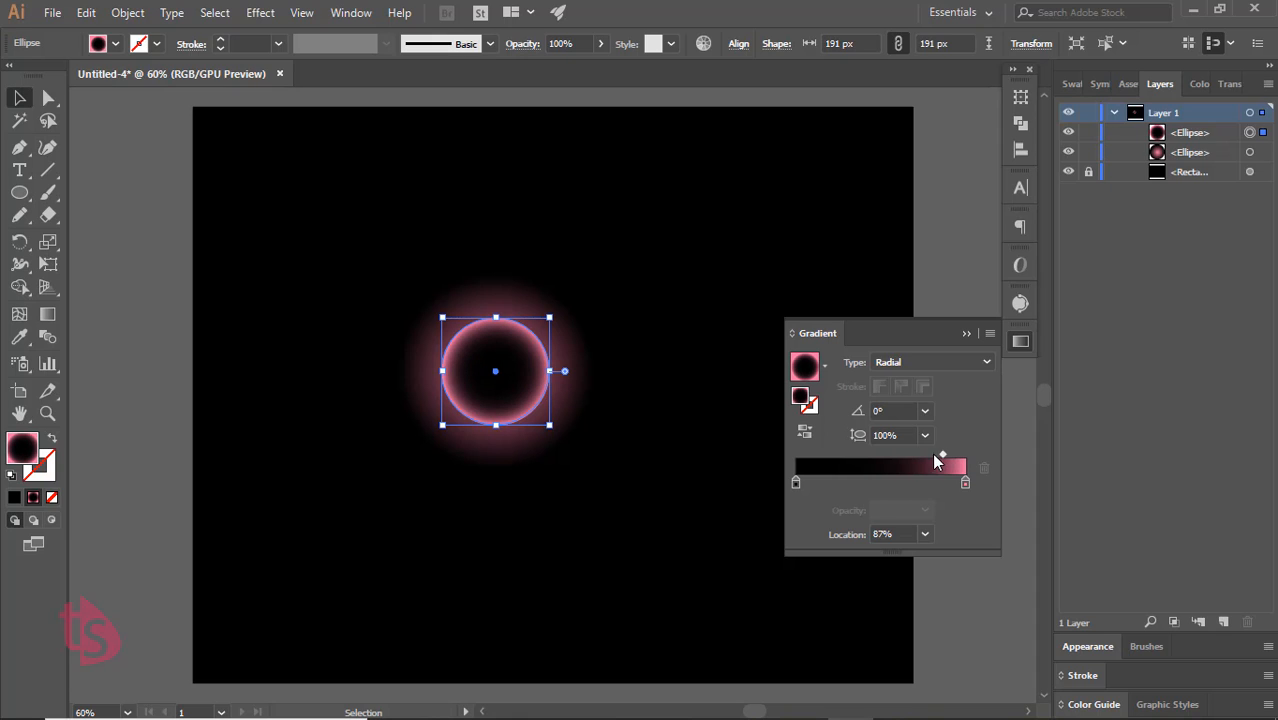
left_click(704, 446)
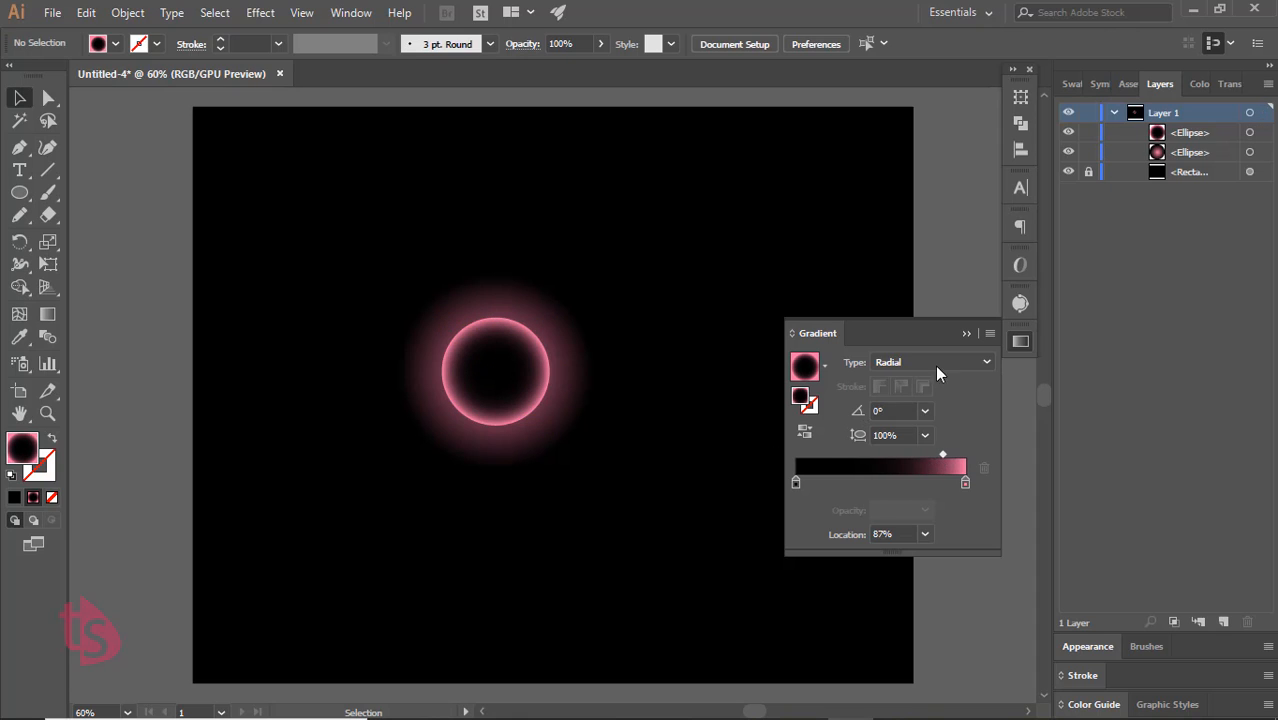
left_click(966, 334)
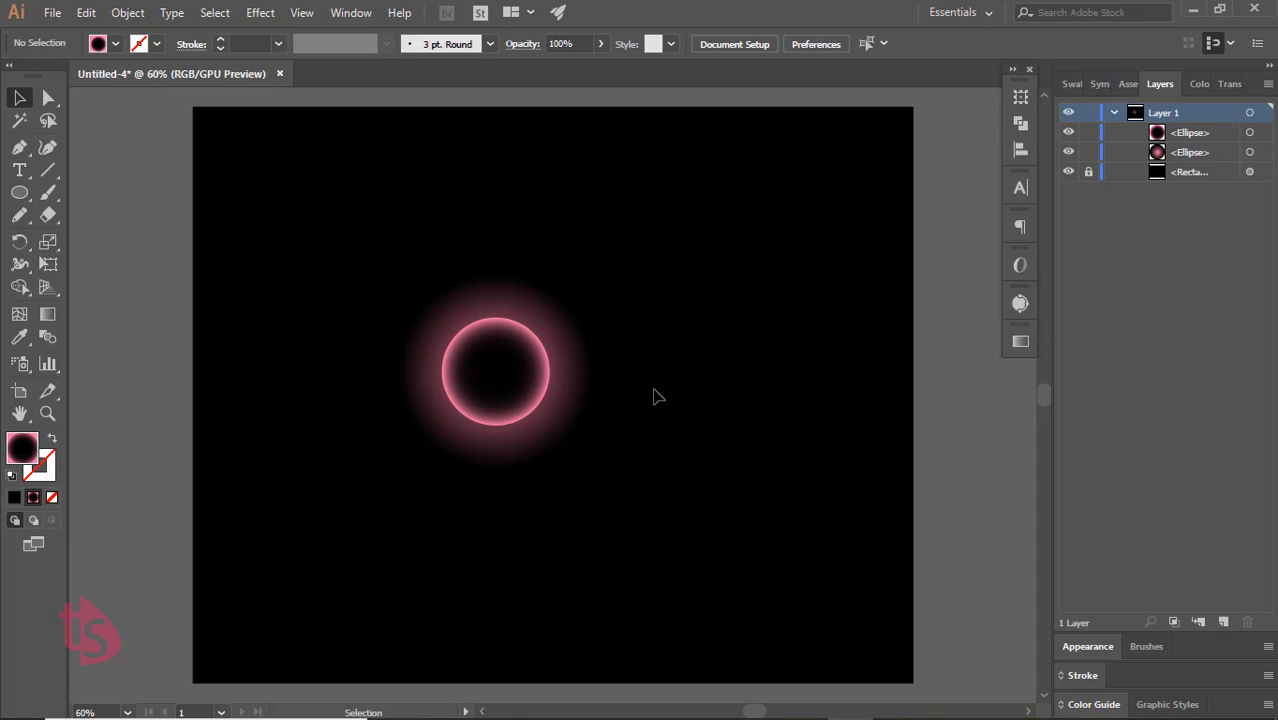
Move the midpoint of the larger circle's radial gradient to about 66.34%
left_click(557, 411)
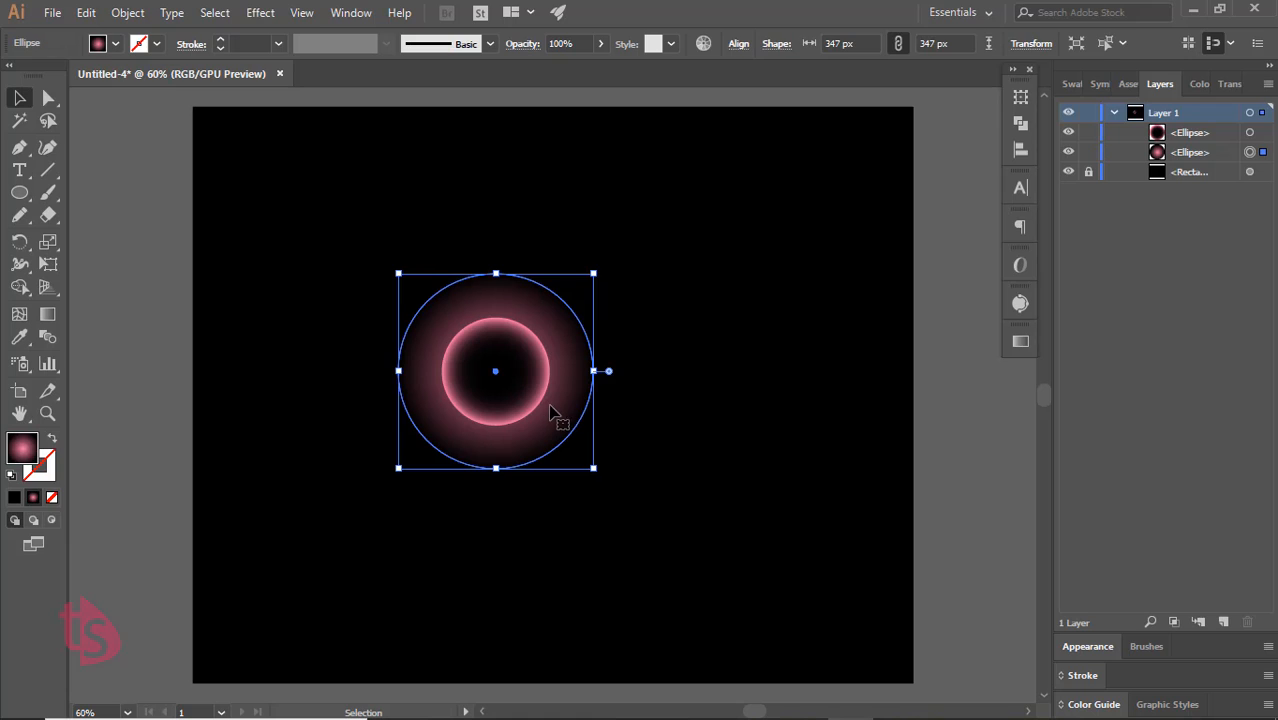
left_click(1020, 343)
left_click_drag(874, 454, 907, 458)
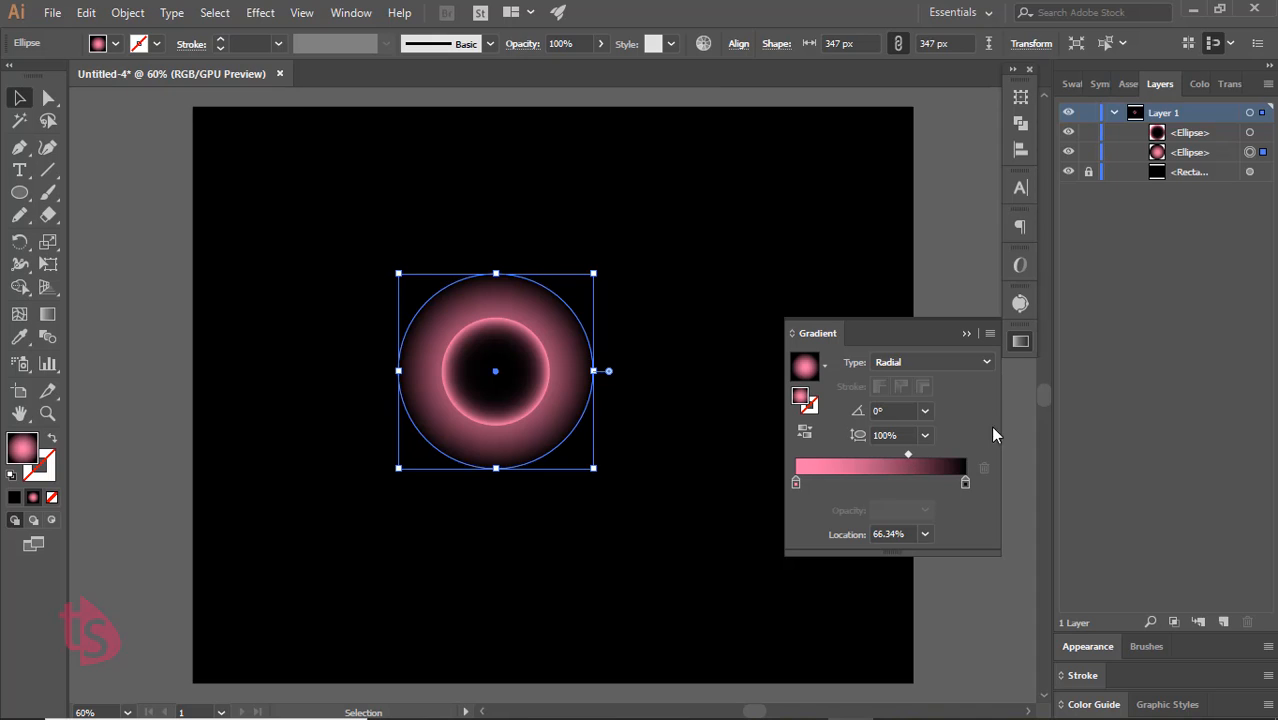
left_click(966, 333)
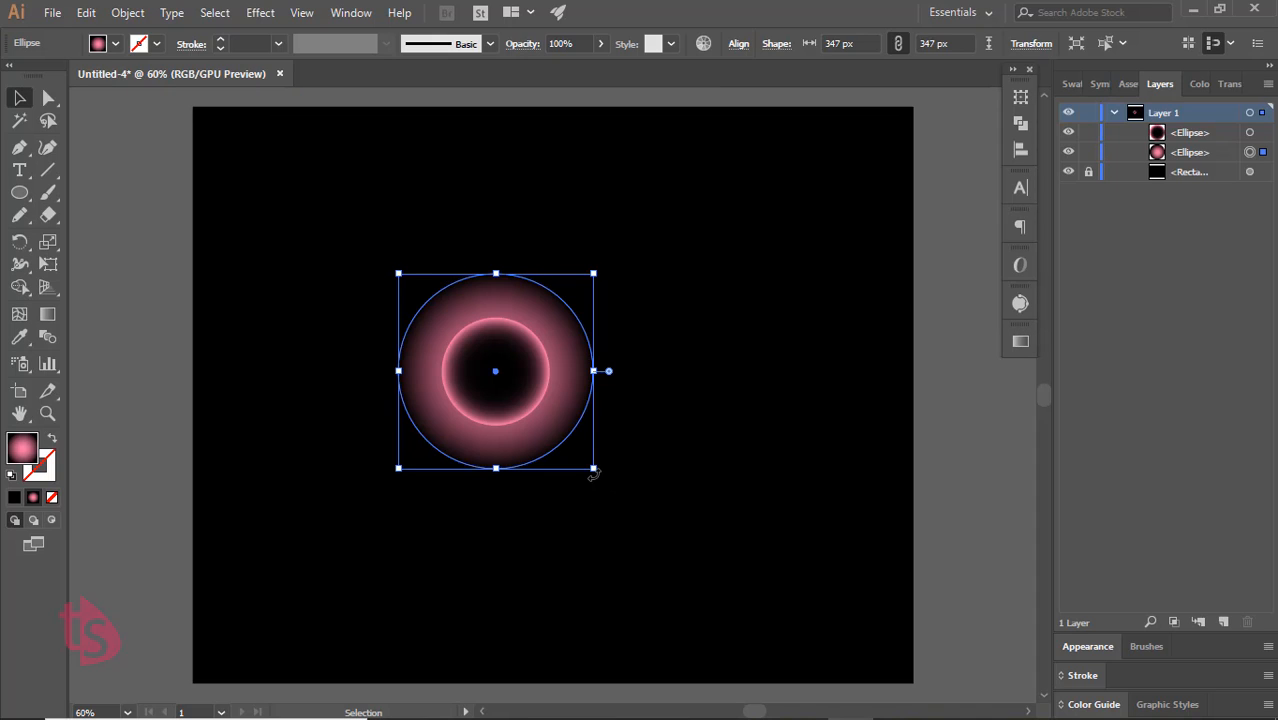
Scale the larger circle down about its centre to about 269 px and leave everything deselected
left_click_drag(594, 469, 573, 448)
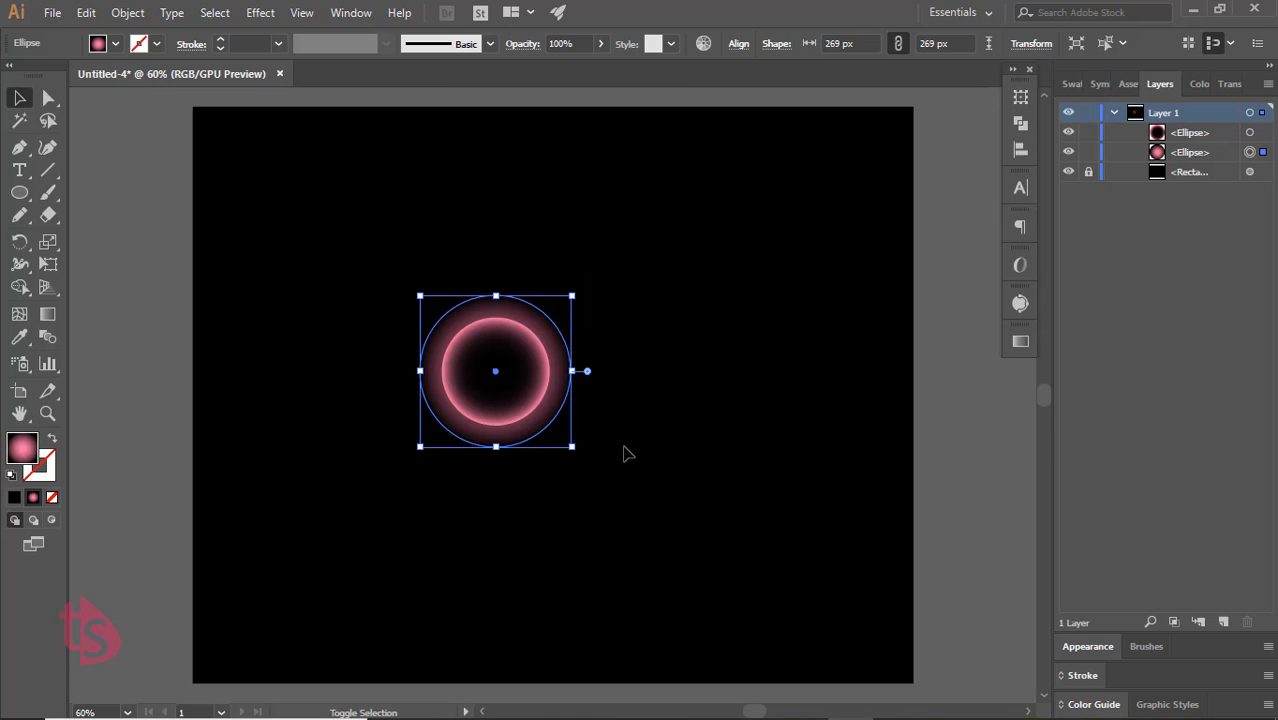
left_click(629, 452)
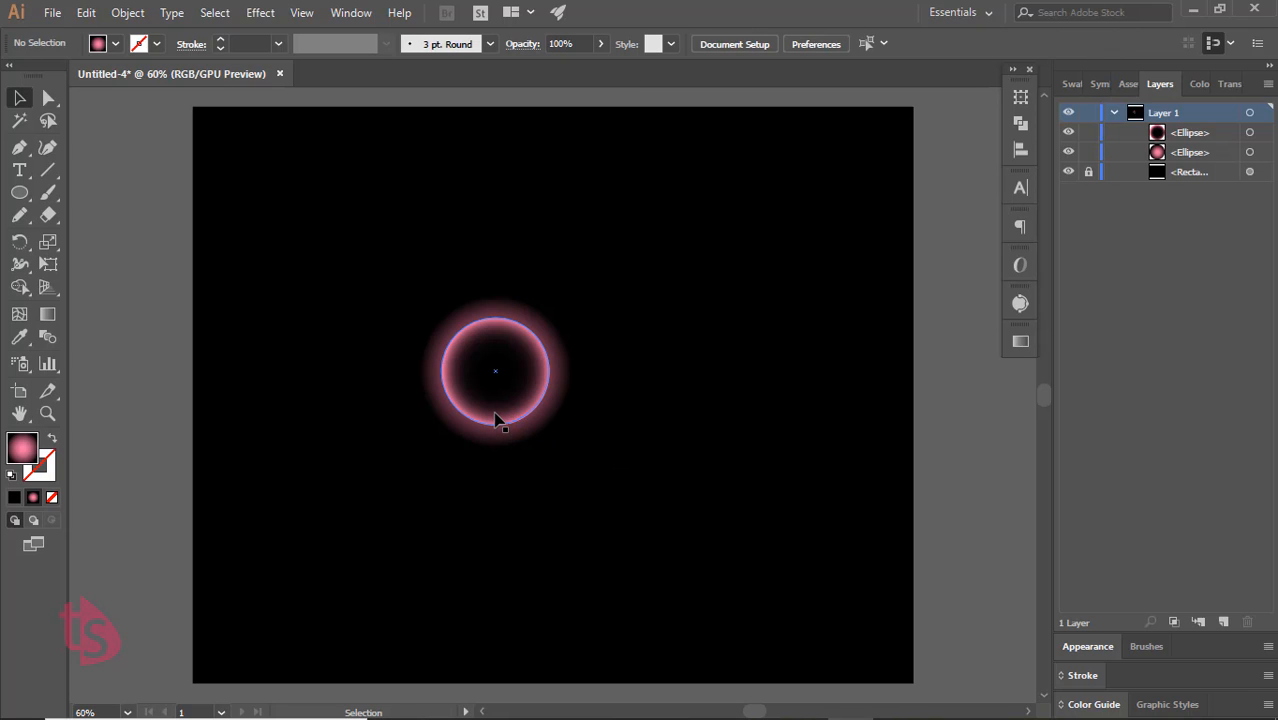
left_click(527, 440)
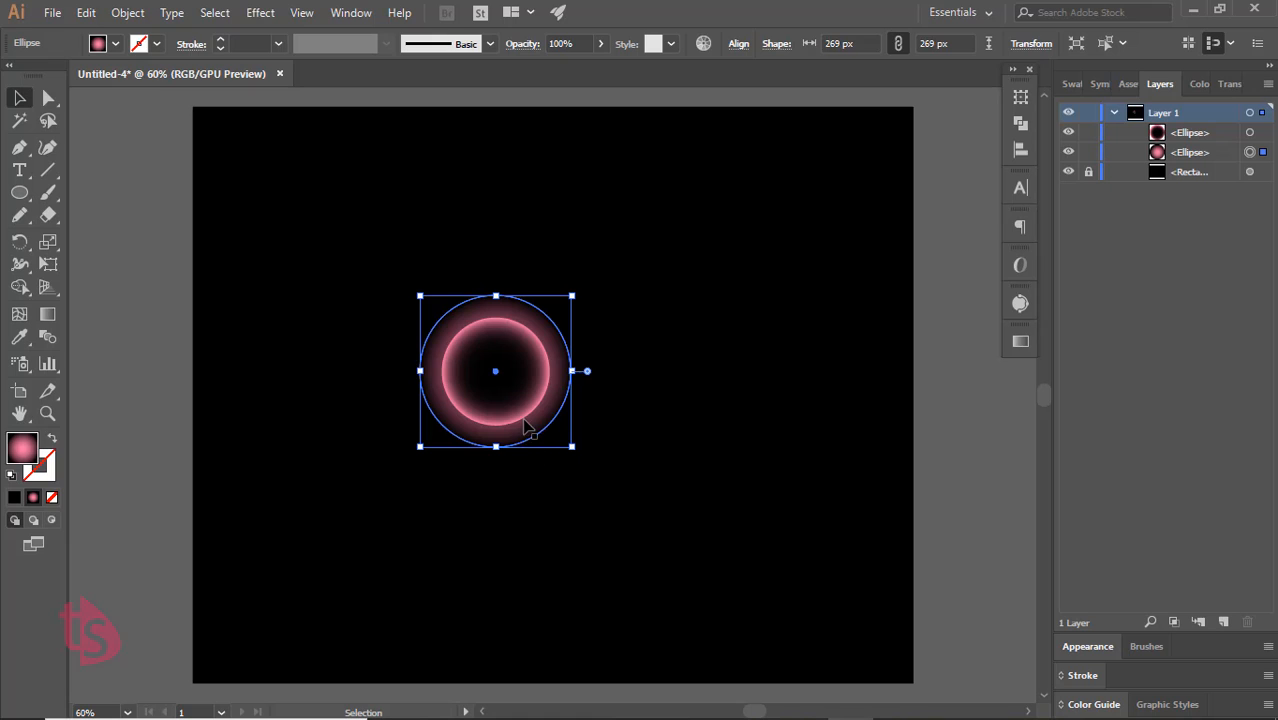
left_click(525, 416)
left_click(611, 440)
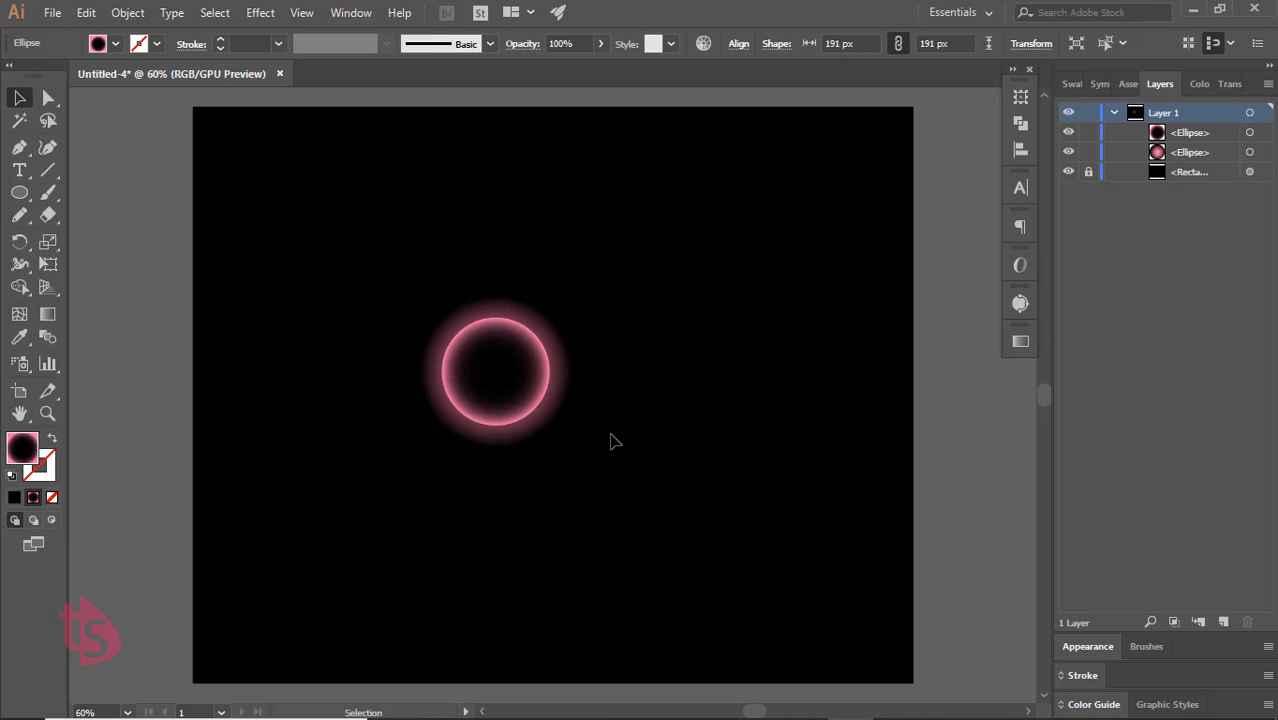
Group the two circles and move the group up toward the left side of the artboard
mouse_move(365, 265)
left_mouse_down()
mouse_move(496, 388)
mouse_move(628, 485)
left_mouse_up()
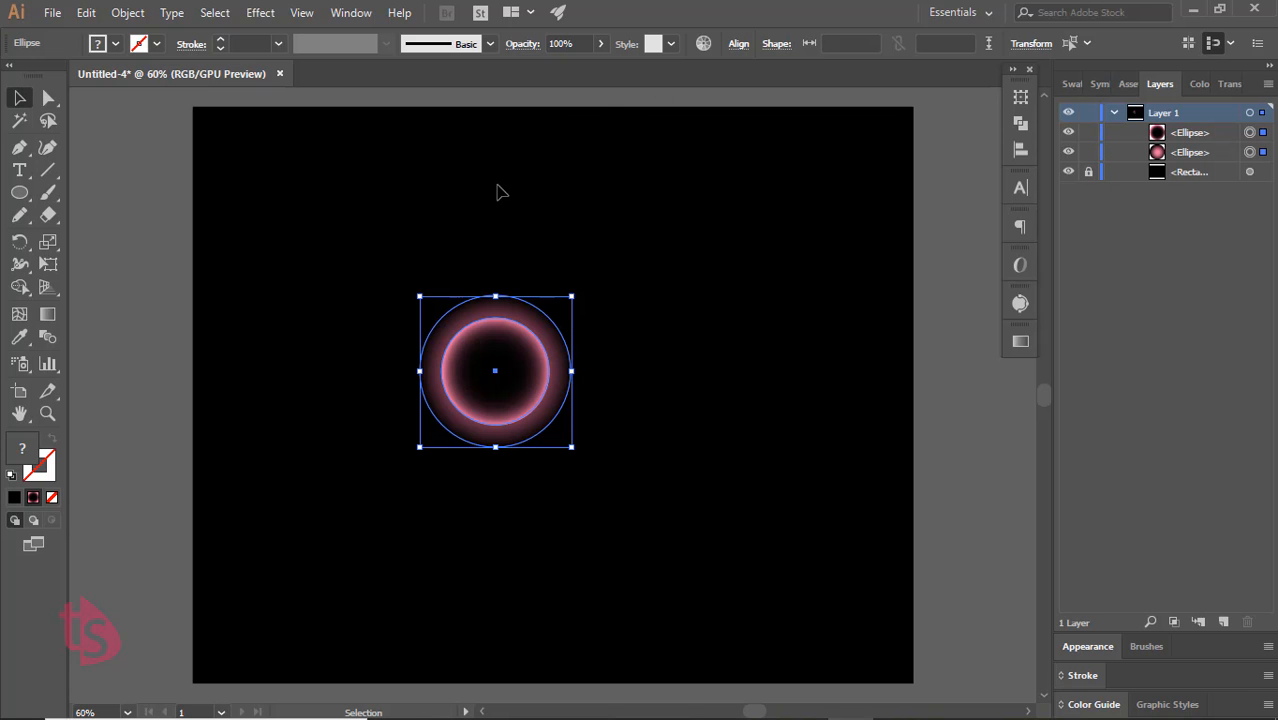
left_click(125, 16)
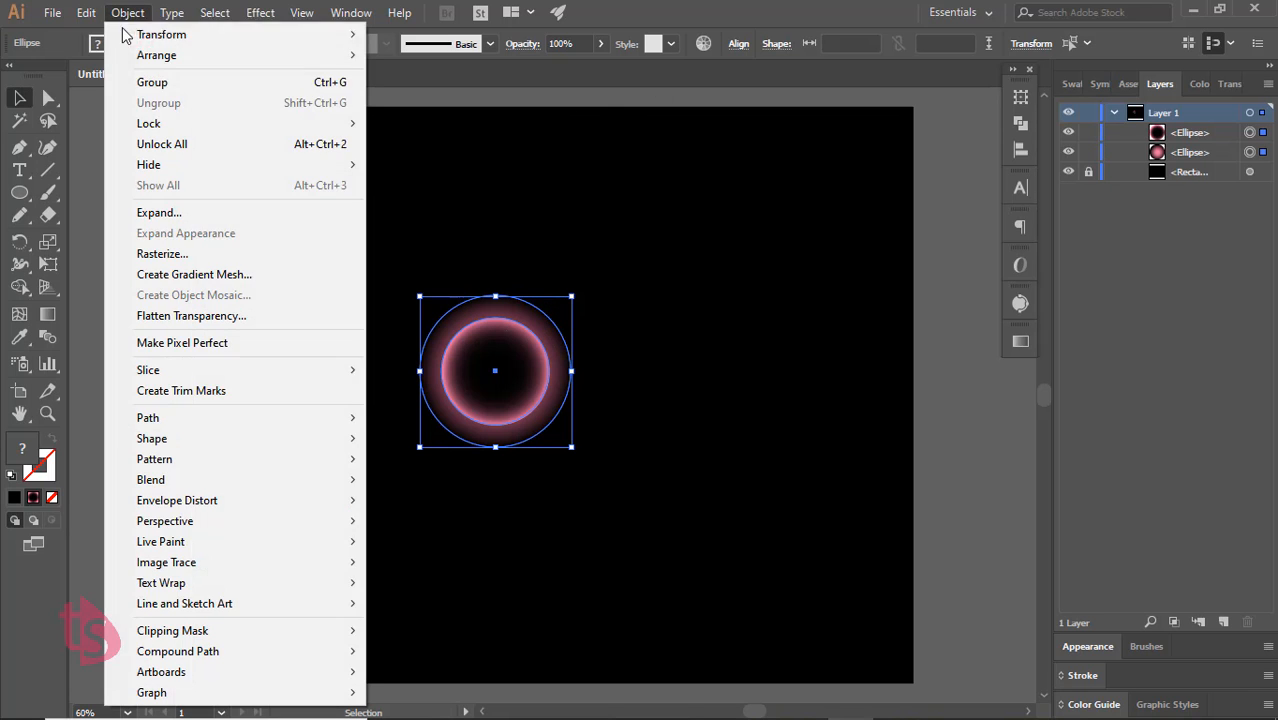
left_click(150, 83)
left_click(585, 408)
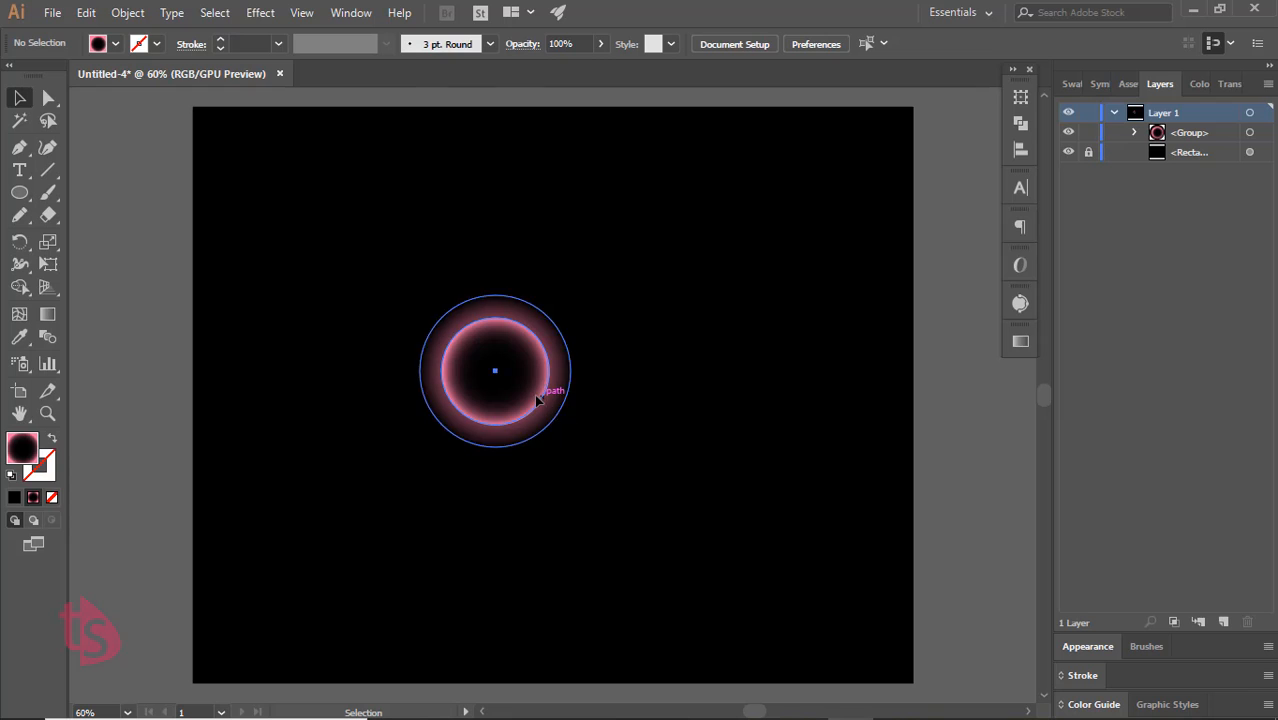
left_click_drag(536, 398, 341, 358)
left_click(535, 365)
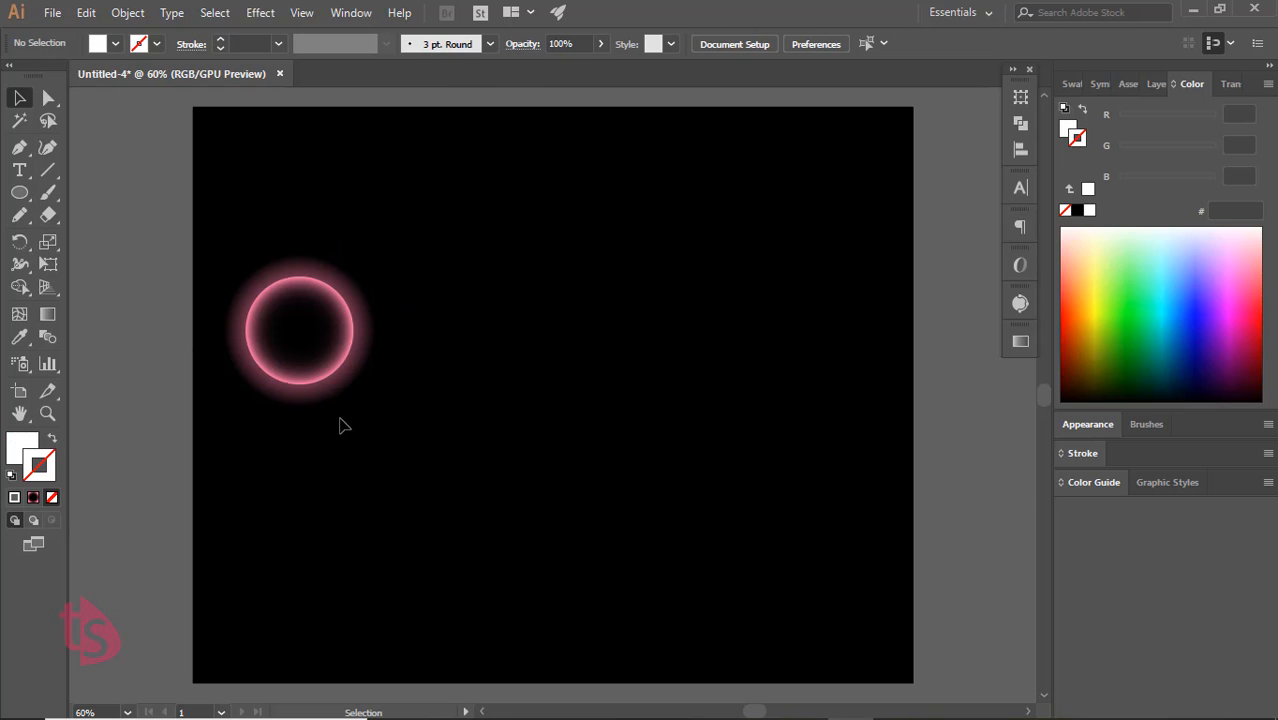
Draw a white circle about 235 px wide above the artboard's upper-left corner
scroll(340, 426, "down", 2)
left_click(19, 192)
left_click_drag(259, 165, 332, 237)
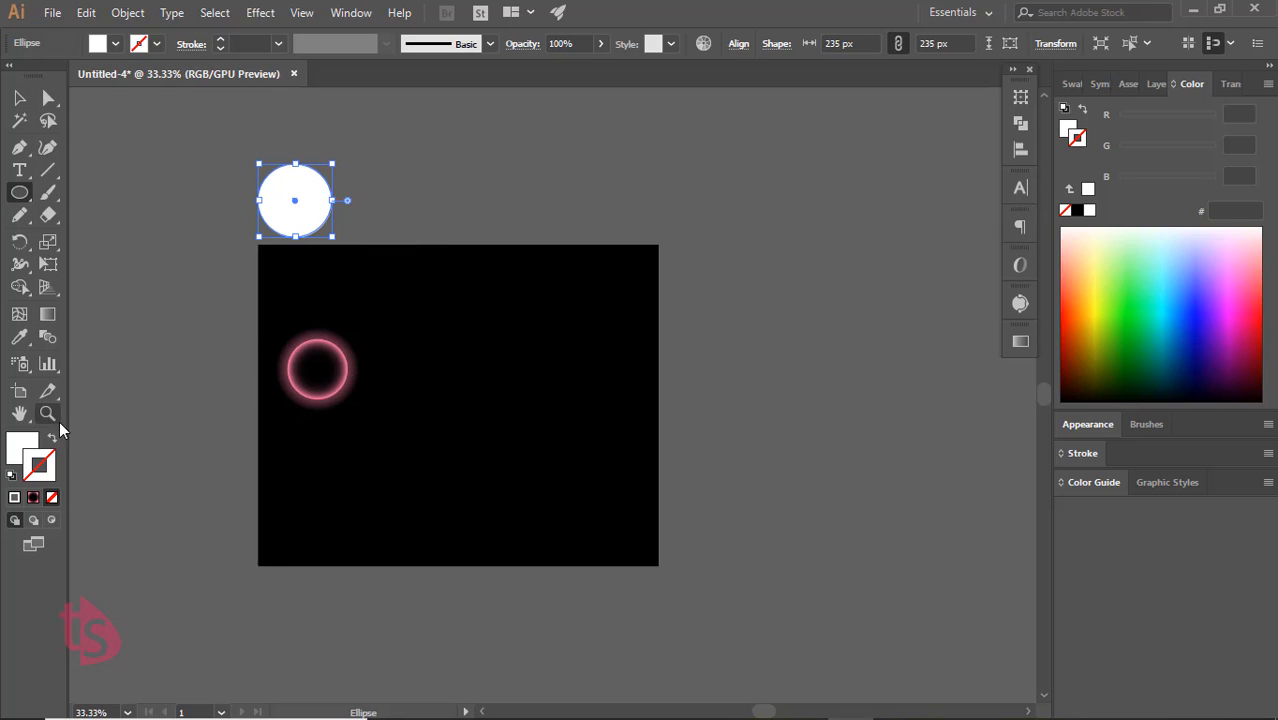
Fill the new circle with the white-to-black gradient preset and set its type to Radial
left_click(34, 453)
left_click(1020, 341)
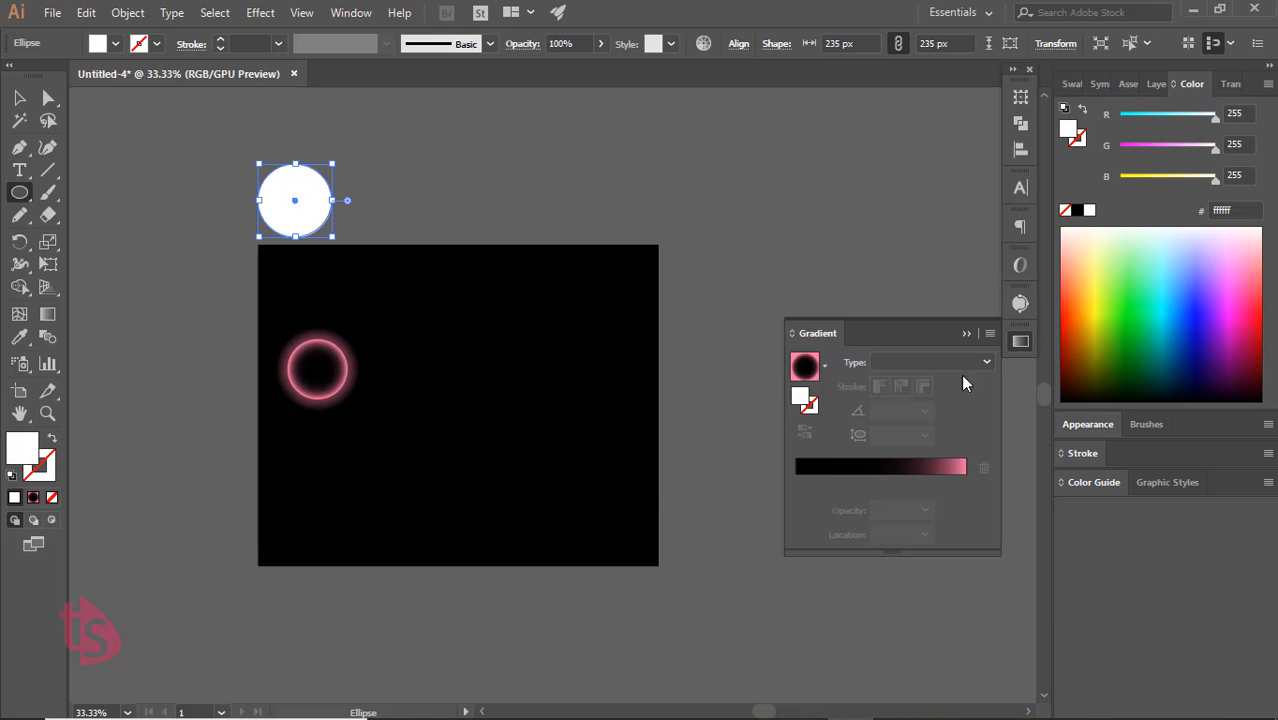
left_click(824, 366)
left_click(729, 408)
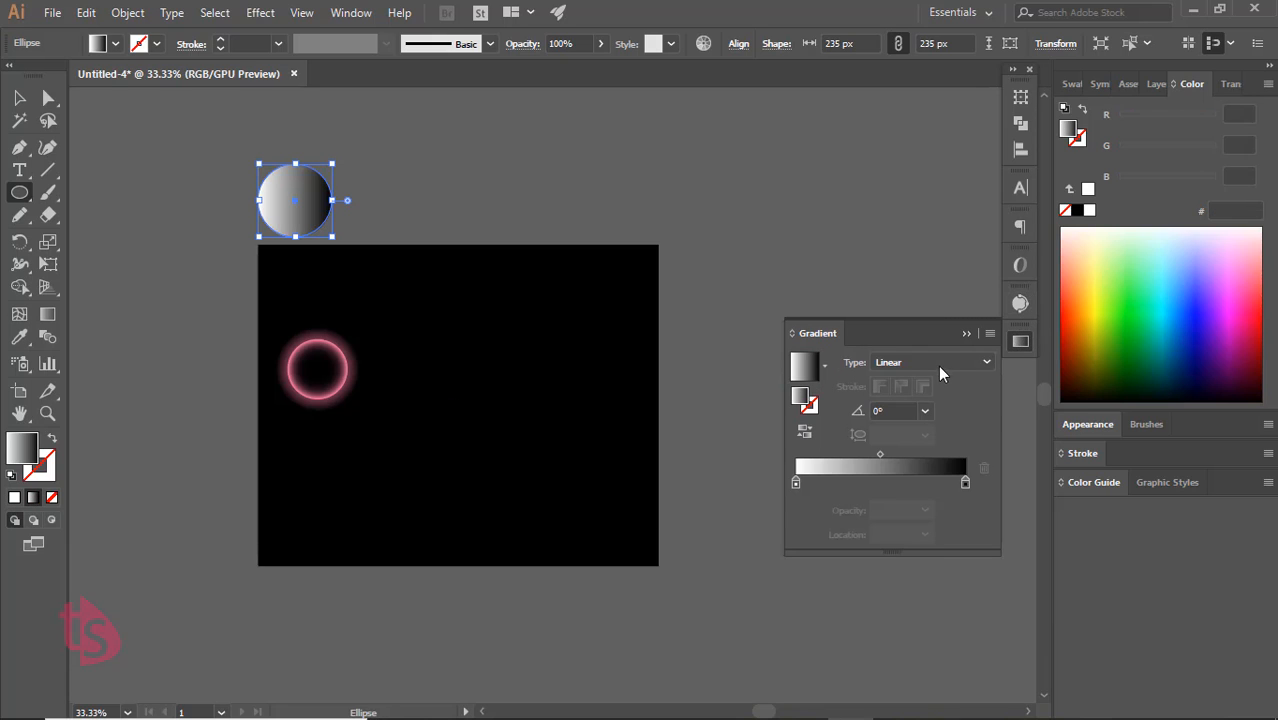
left_click(938, 363)
left_click(900, 398)
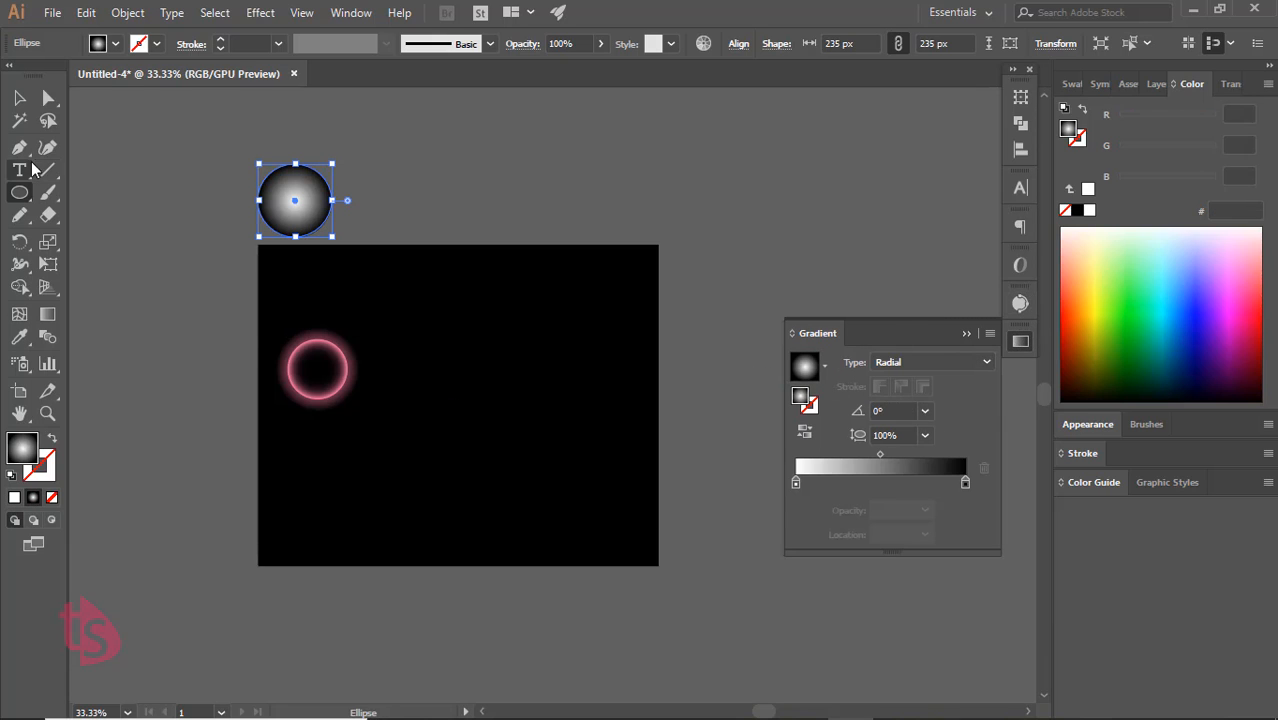
Duplicate the gradient circle horizontally so the copy sits just to its right
left_click(19, 98)
left_click(349, 204)
left_click(292, 209)
left_click_drag(292, 209, 380, 209)
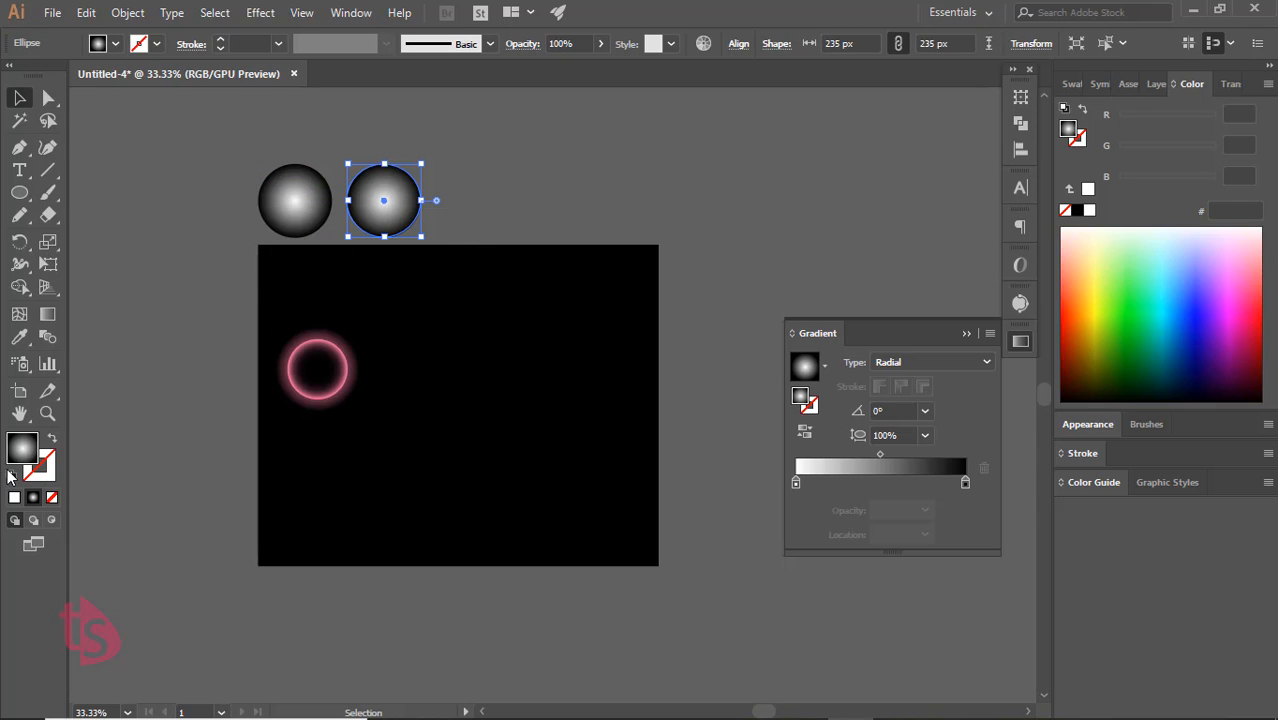
Fill the left circle with solid white and place another copy of the gradient circle further right
left_click(14, 497)
left_click_drag(320, 220, 287, 210)
left_click(399, 214)
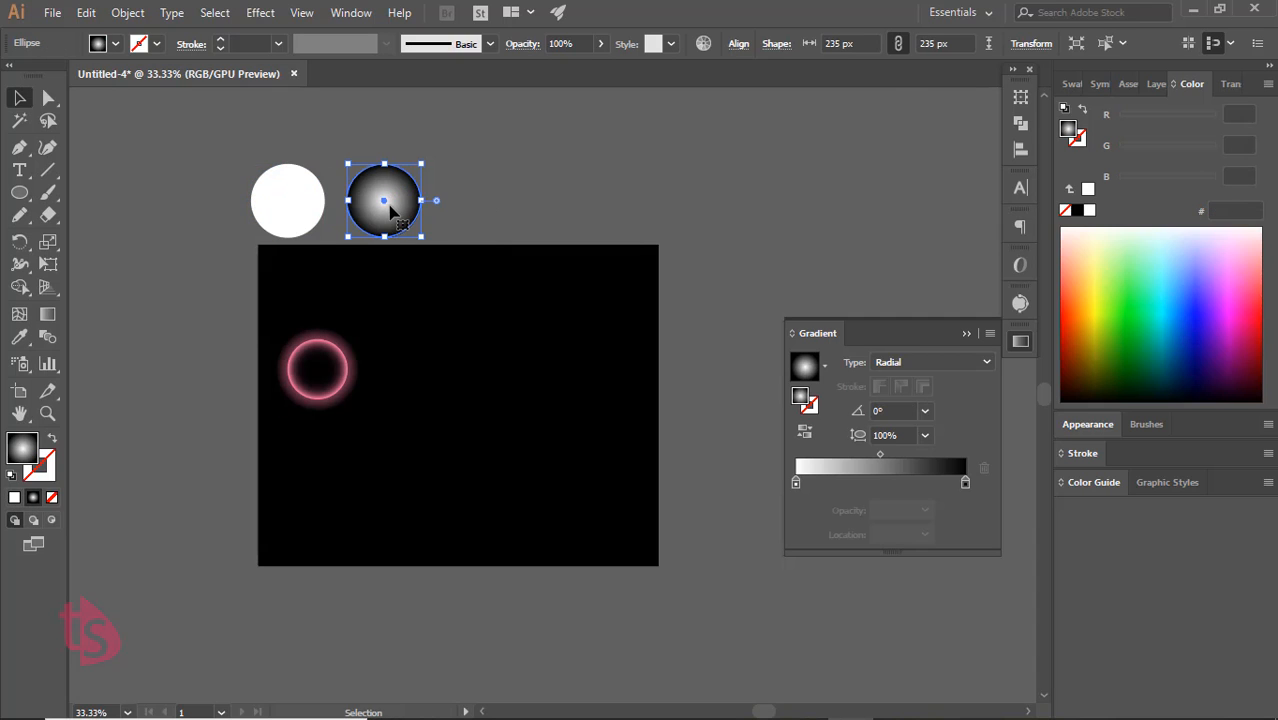
left_click_drag(399, 214, 551, 212)
Bring the middle gradient circle to the front and position it exactly over the white circle
right_click(402, 212)
mouse_move(486, 504)
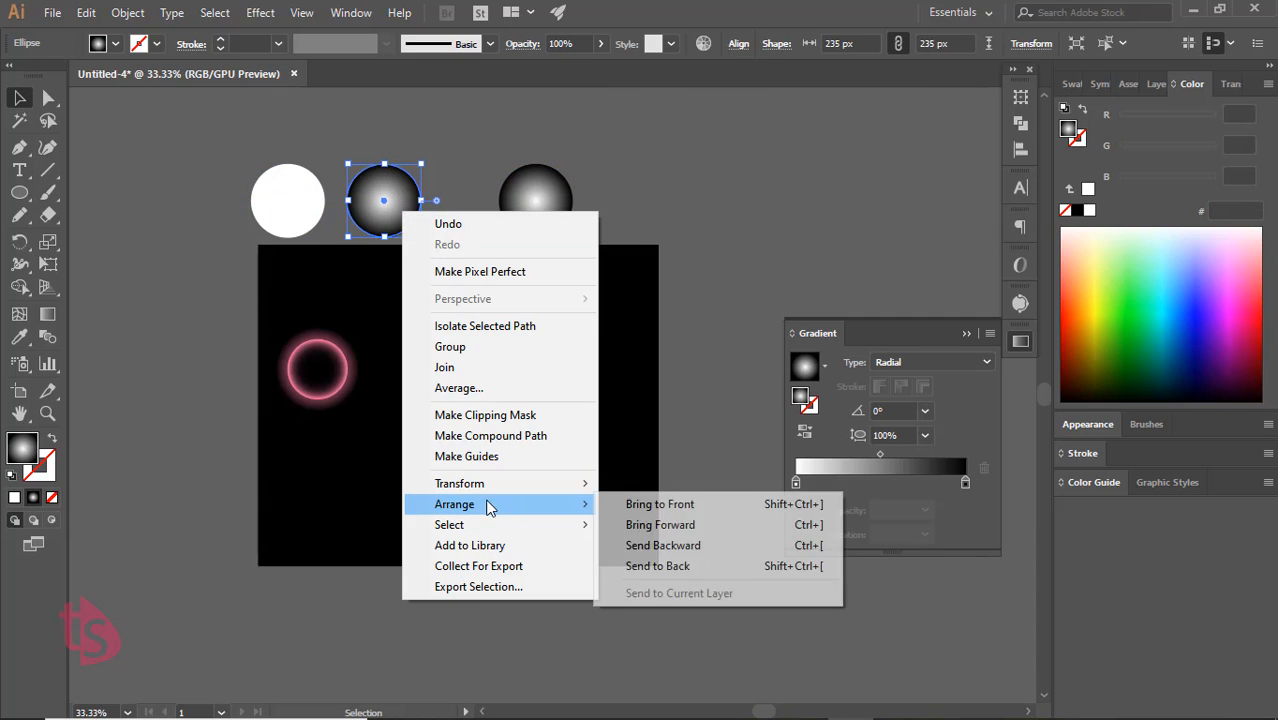
left_click(640, 504)
left_click_drag(406, 207, 311, 206)
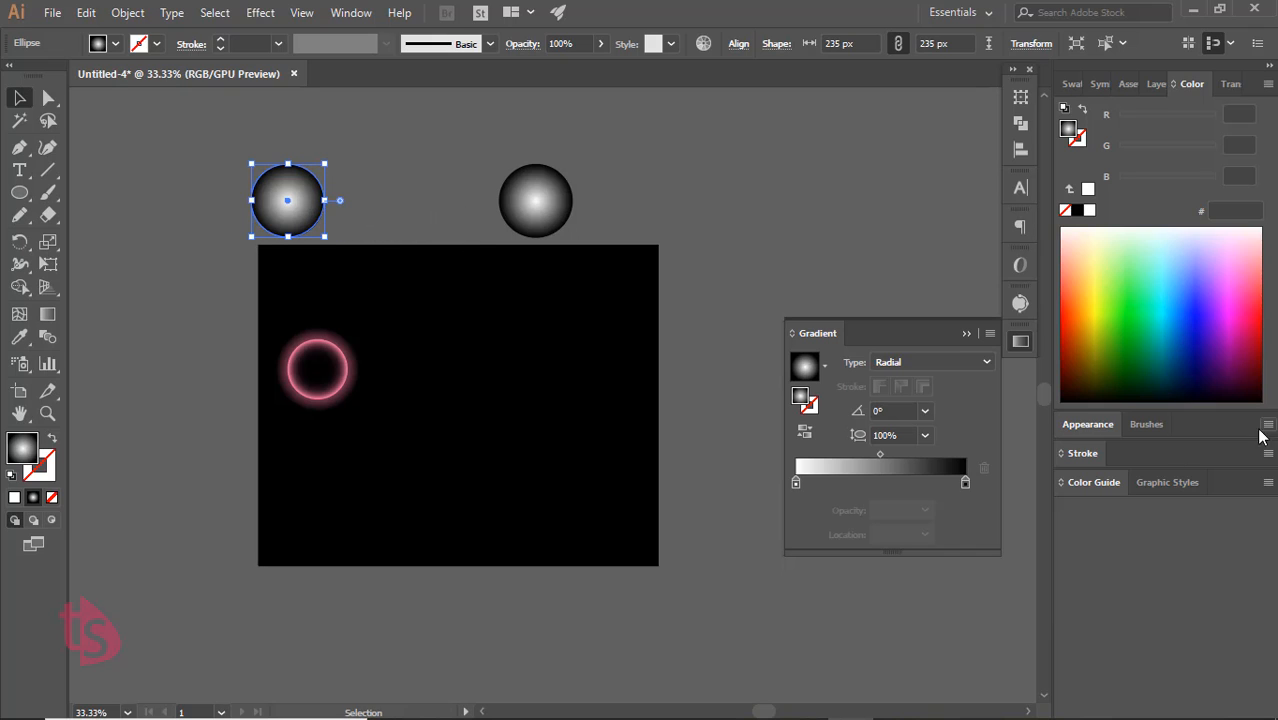
Try to make an opacity mask from the gradient circle alone, and undo it
left_click(1231, 84)
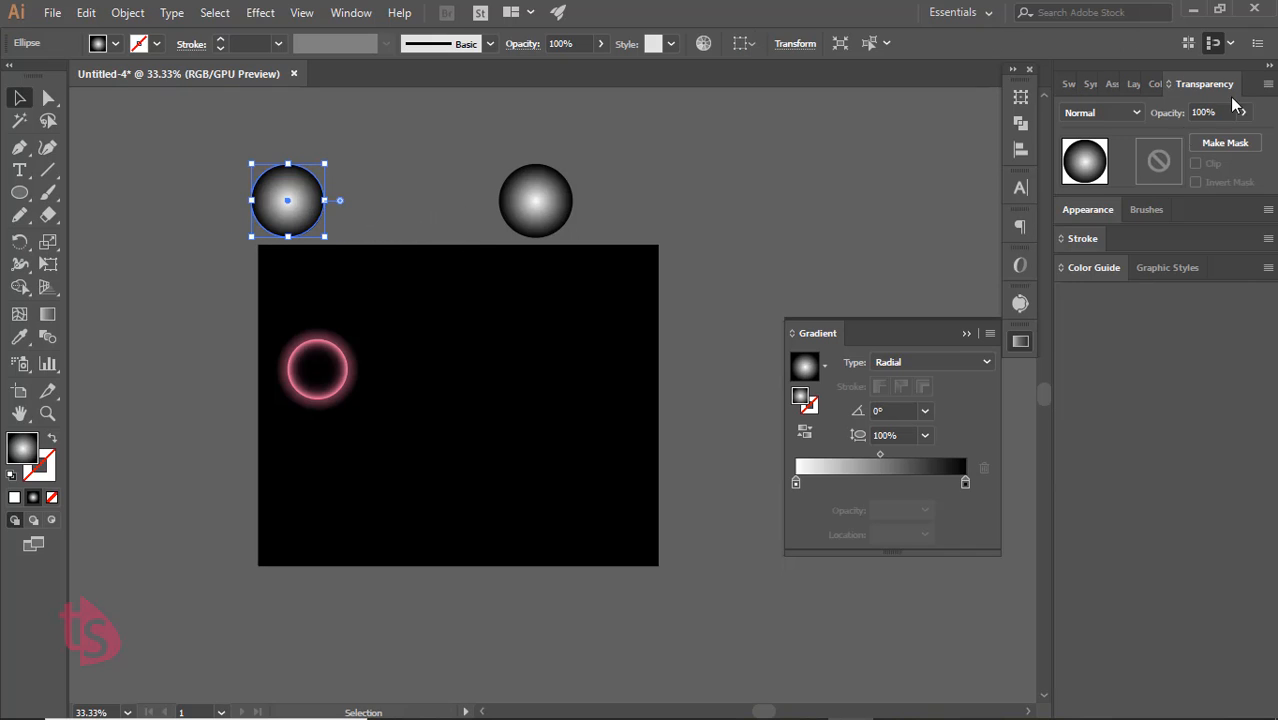
left_click(1220, 146)
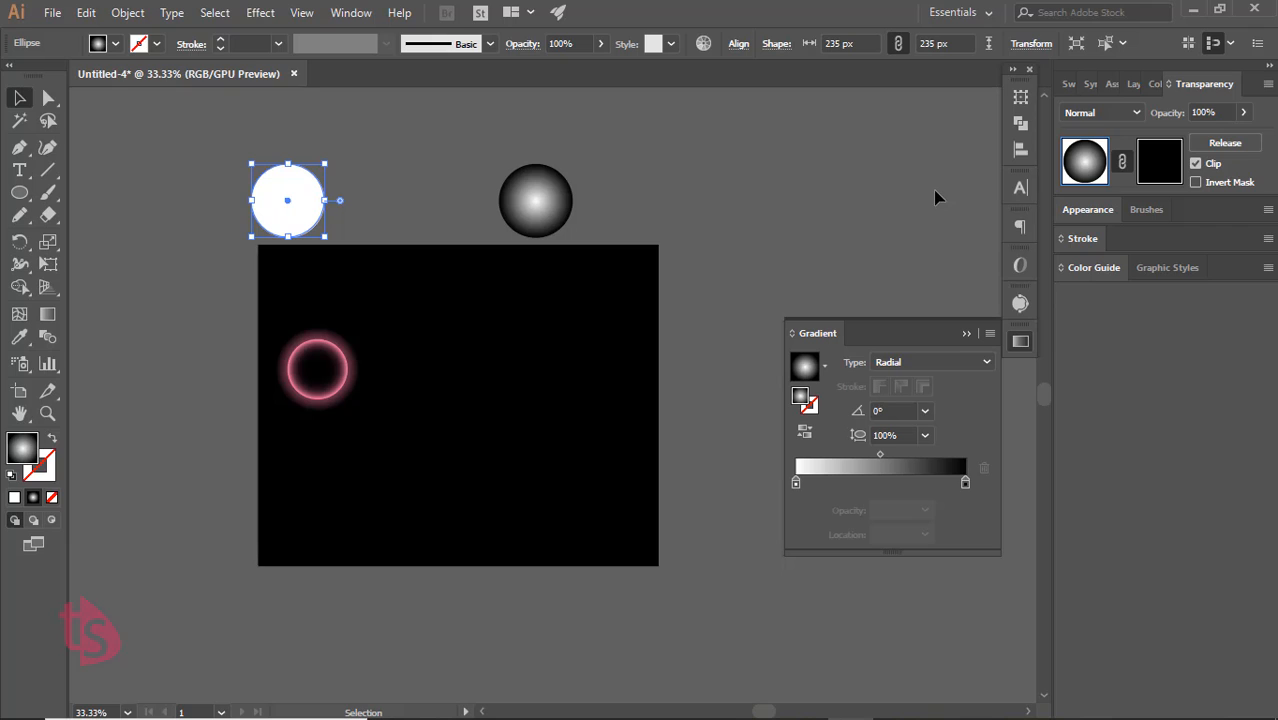
left_click(343, 193)
key("ctrl+z")
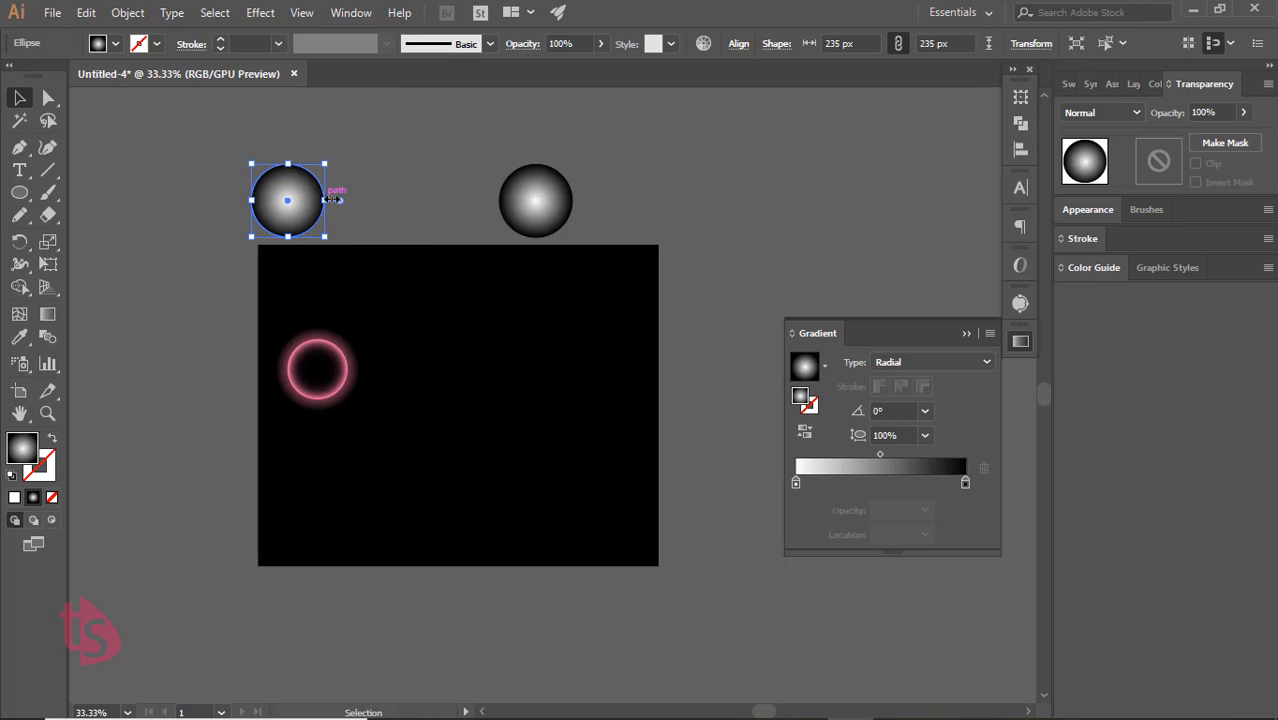
Select both stacked circles and make an opacity mask with the gradient circle over the white one
left_click_drag(293, 217, 267, 221)
left_click(1225, 142)
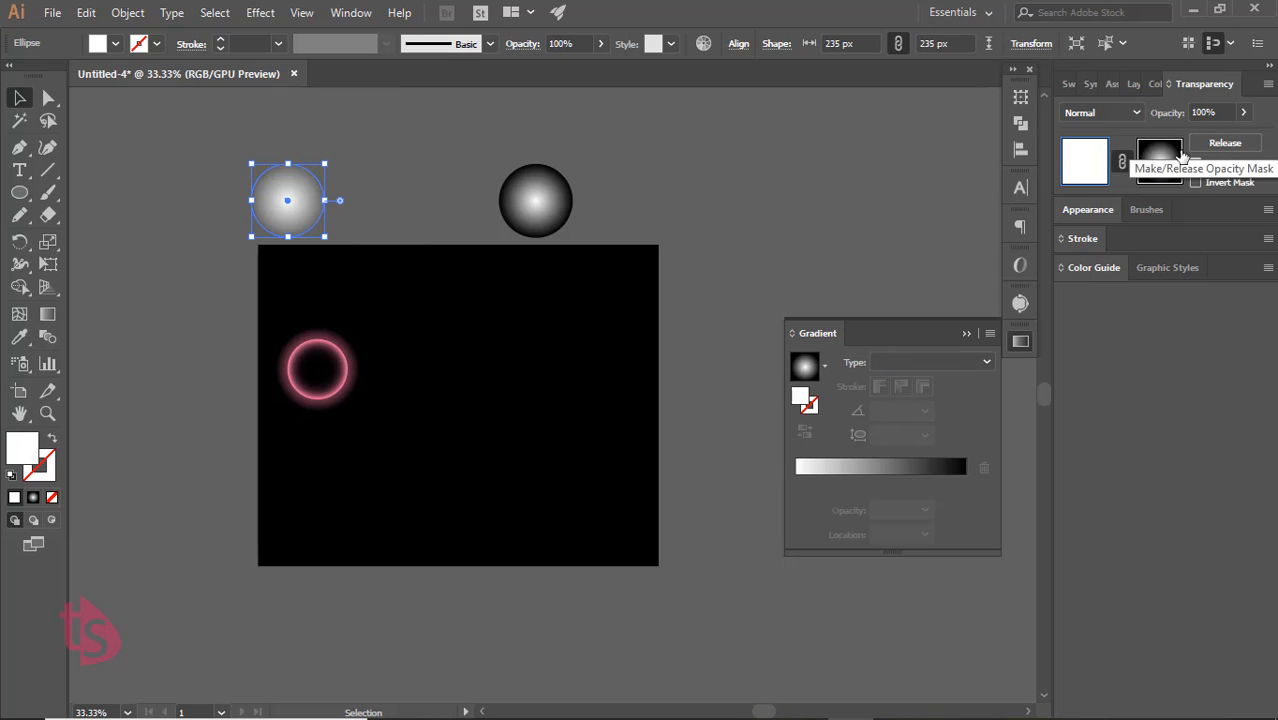
left_click(374, 227)
Duplicate the masked white circle and stack one instance with a copy of the gradient circle, keeping another further left
left_click_drag(318, 197, 391, 197)
left_click_drag(537, 222, 447, 172)
left_click_drag(351, 221, 201, 221)
Select the two stacked circles and align them by their vertical centres
left_click_drag(415, 175, 338, 223)
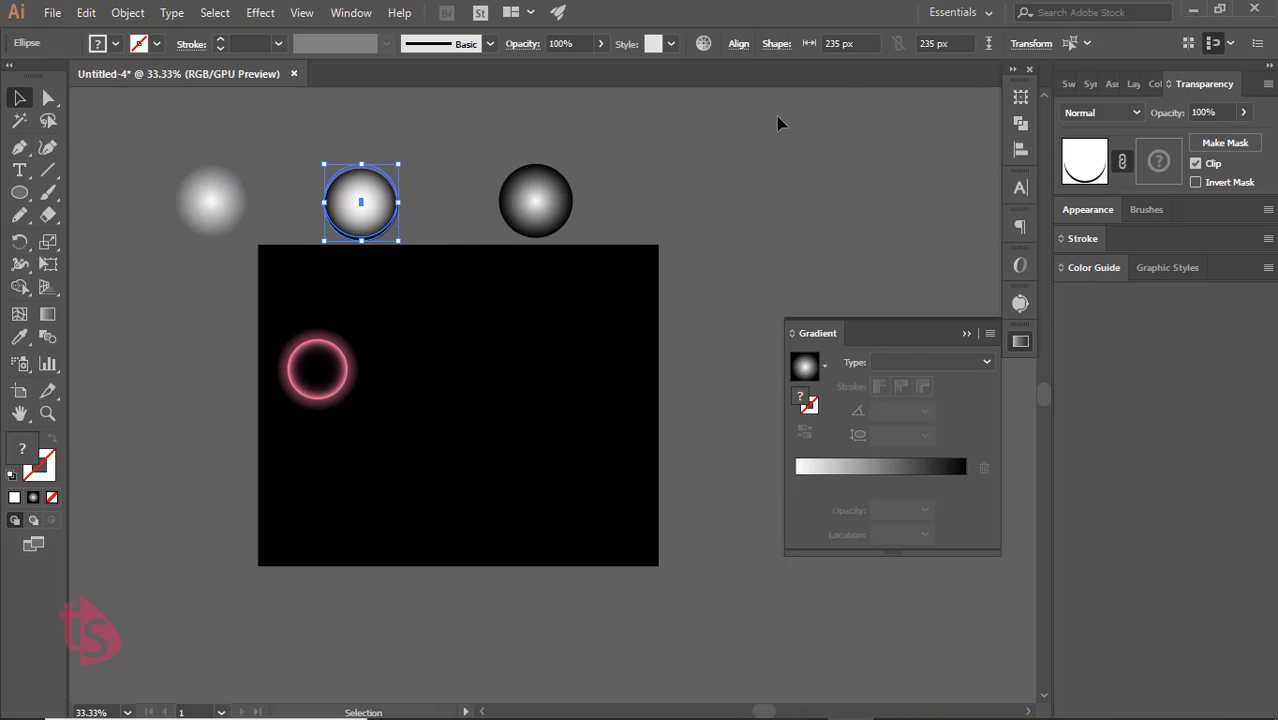
left_click(1020, 148)
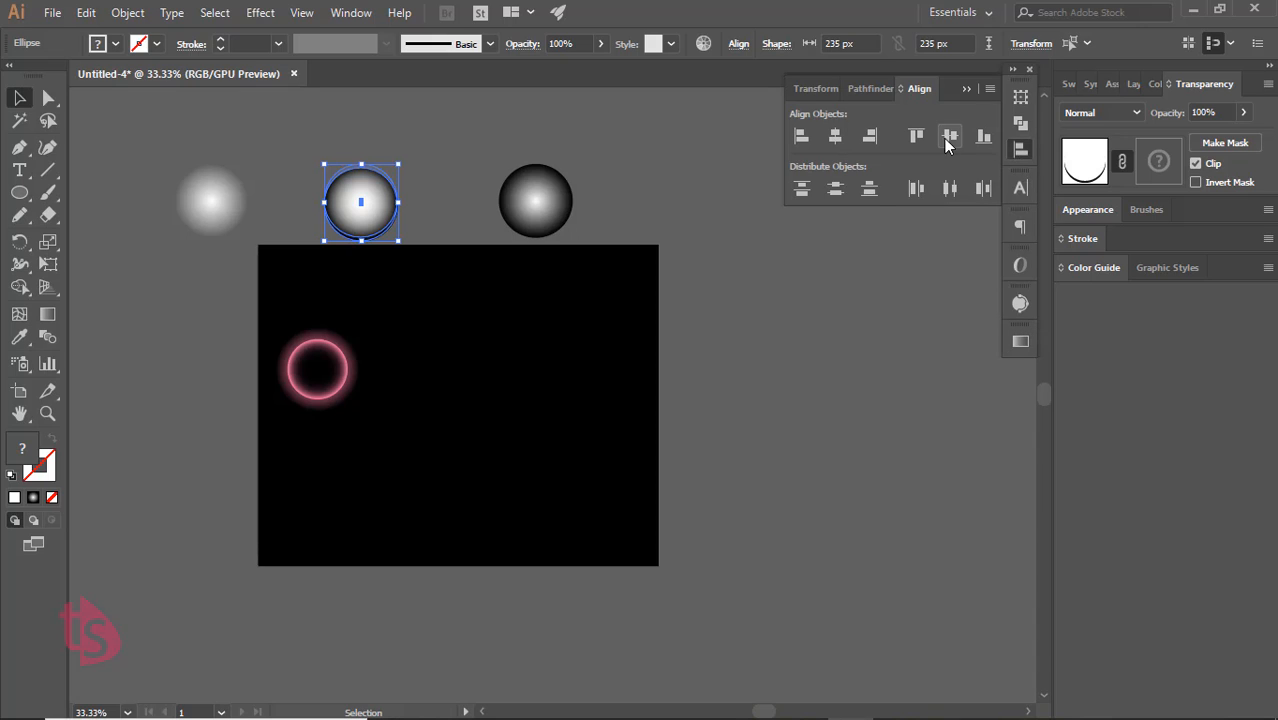
left_click(948, 137)
left_click(480, 161)
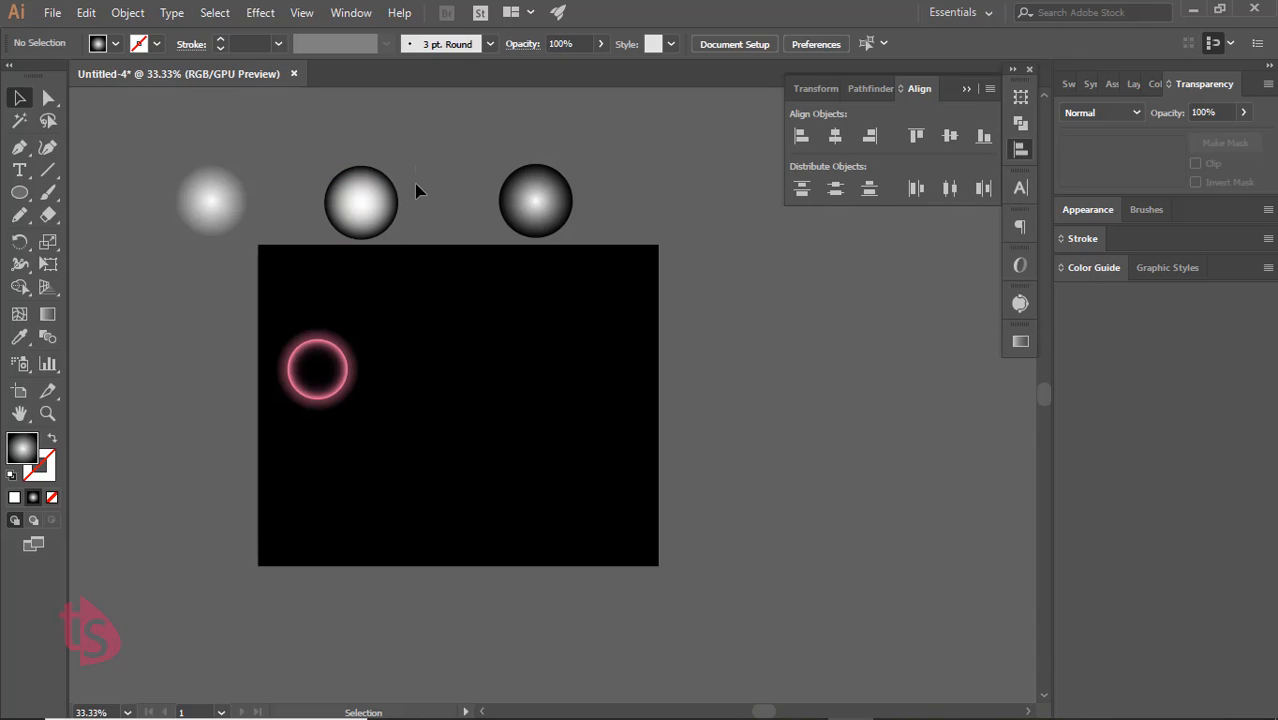
Make an opacity mask from the two stacked circles and move the spare gradient circle to the right of the artboard
left_click(331, 231)
left_click(1225, 143)
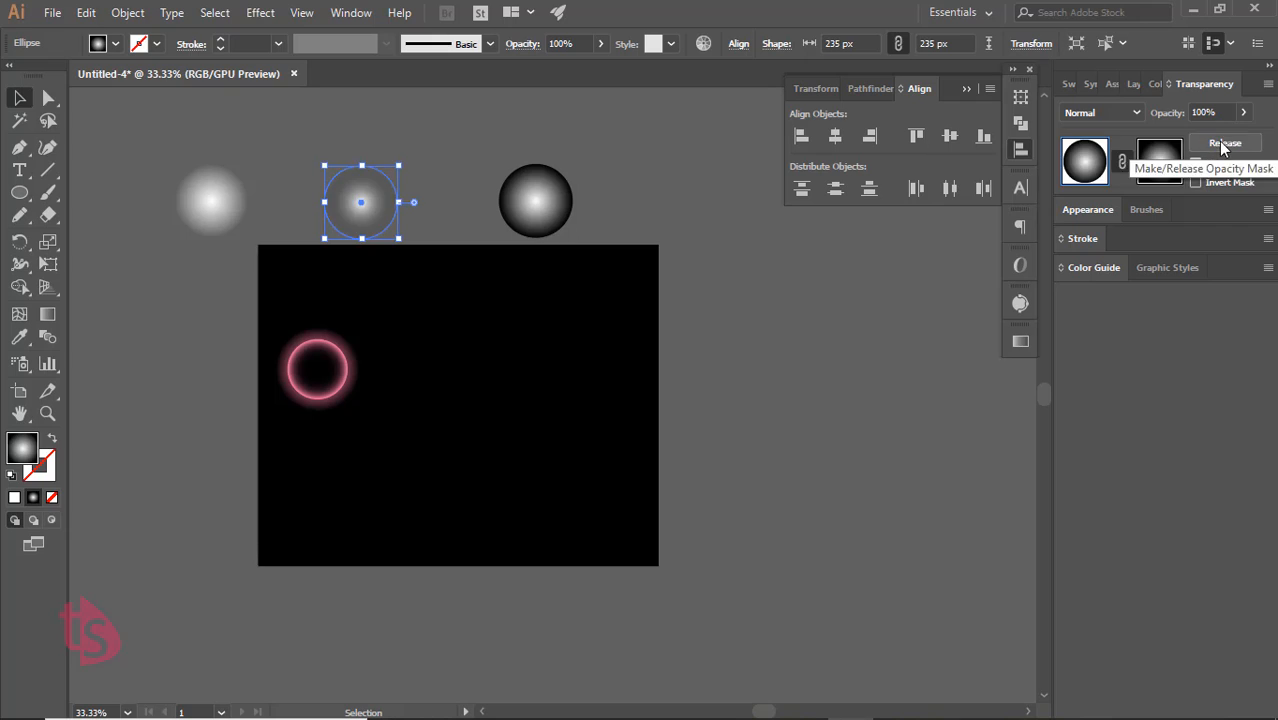
left_click(609, 284)
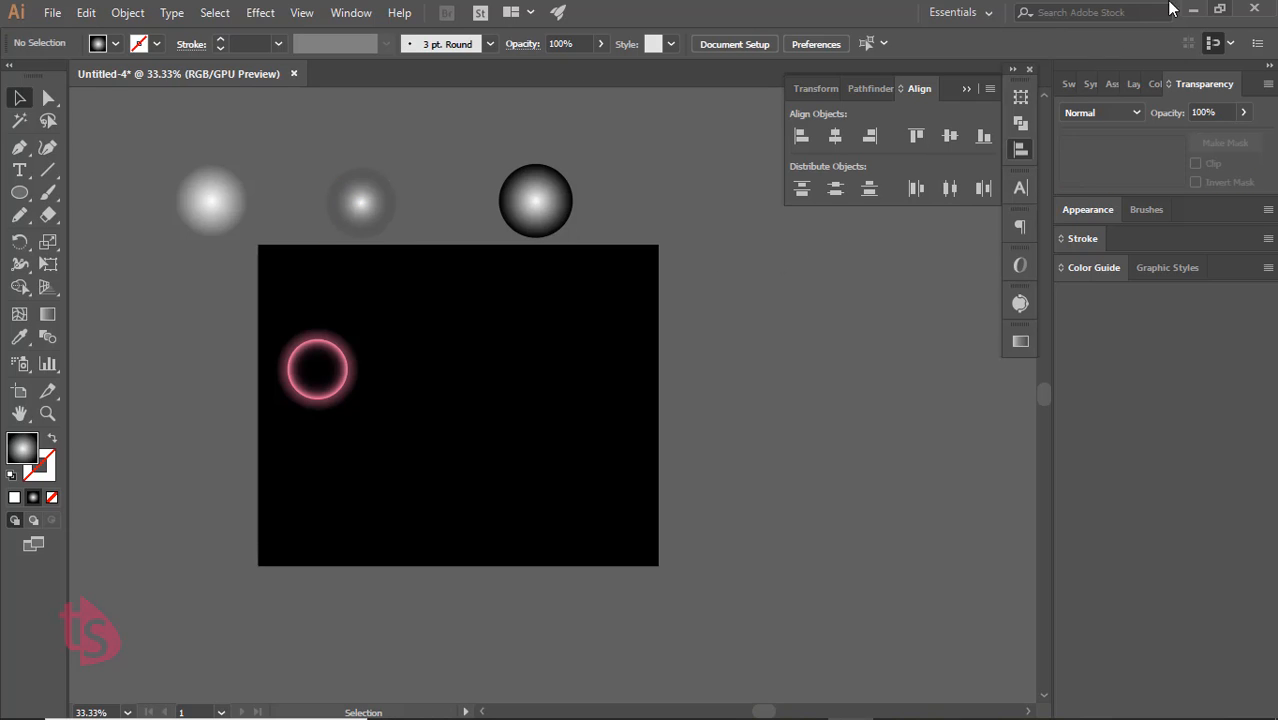
left_click_drag(545, 211, 754, 278)
Place a small scaled-down copy of the soft white glow on the right edge of the pink ring
left_click(345, 372)
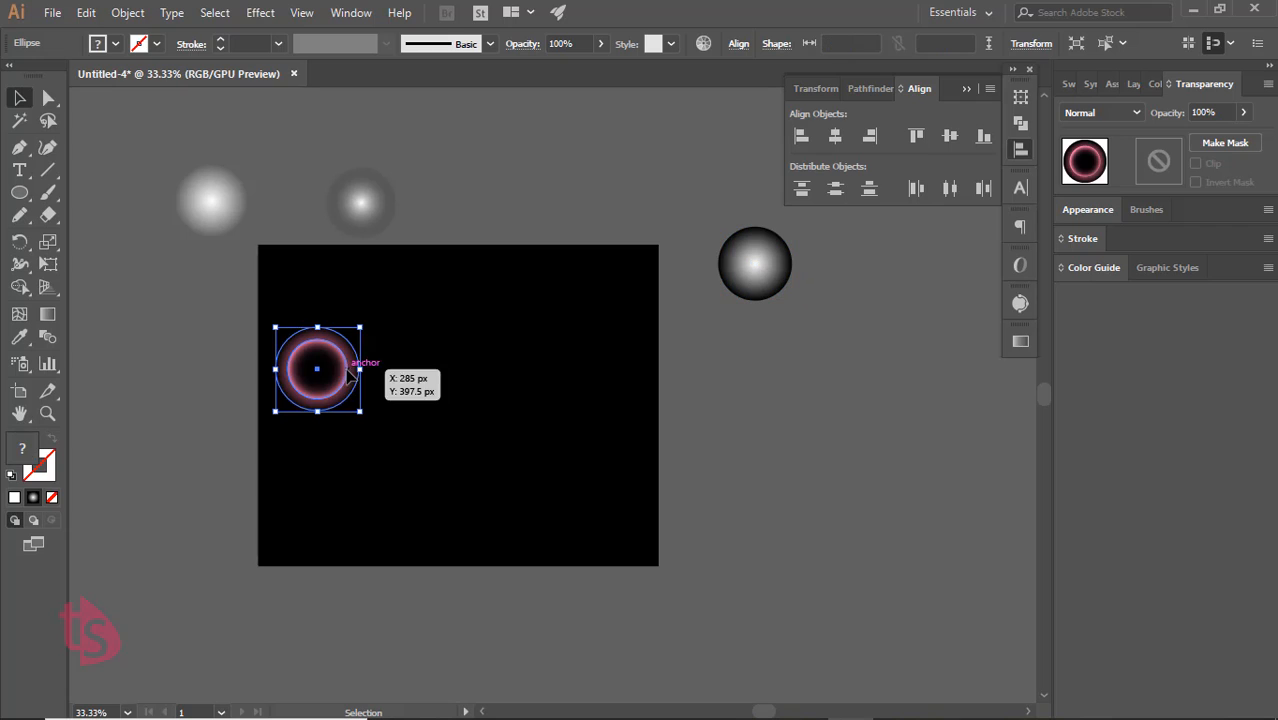
left_click(219, 225)
left_click_drag(222, 210, 368, 375)
left_click(807, 479)
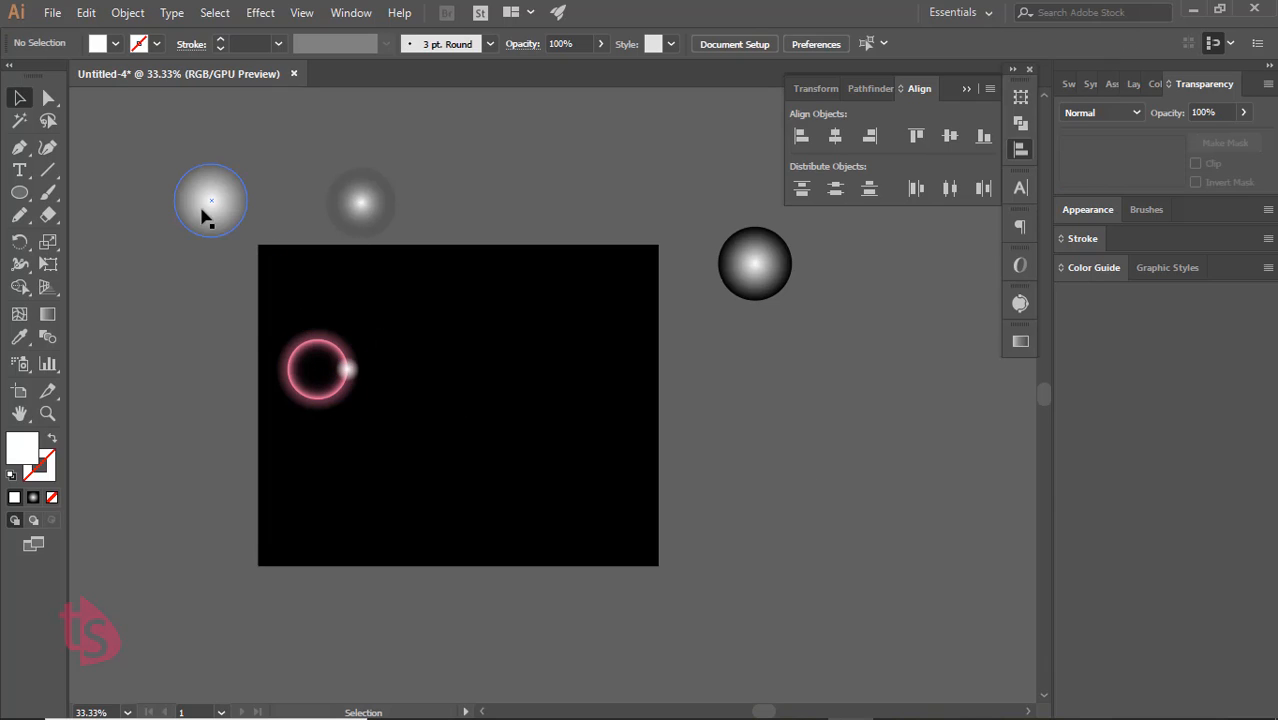
Place a copy of the small white glow on the left edge of the pink ring
left_click(205, 218)
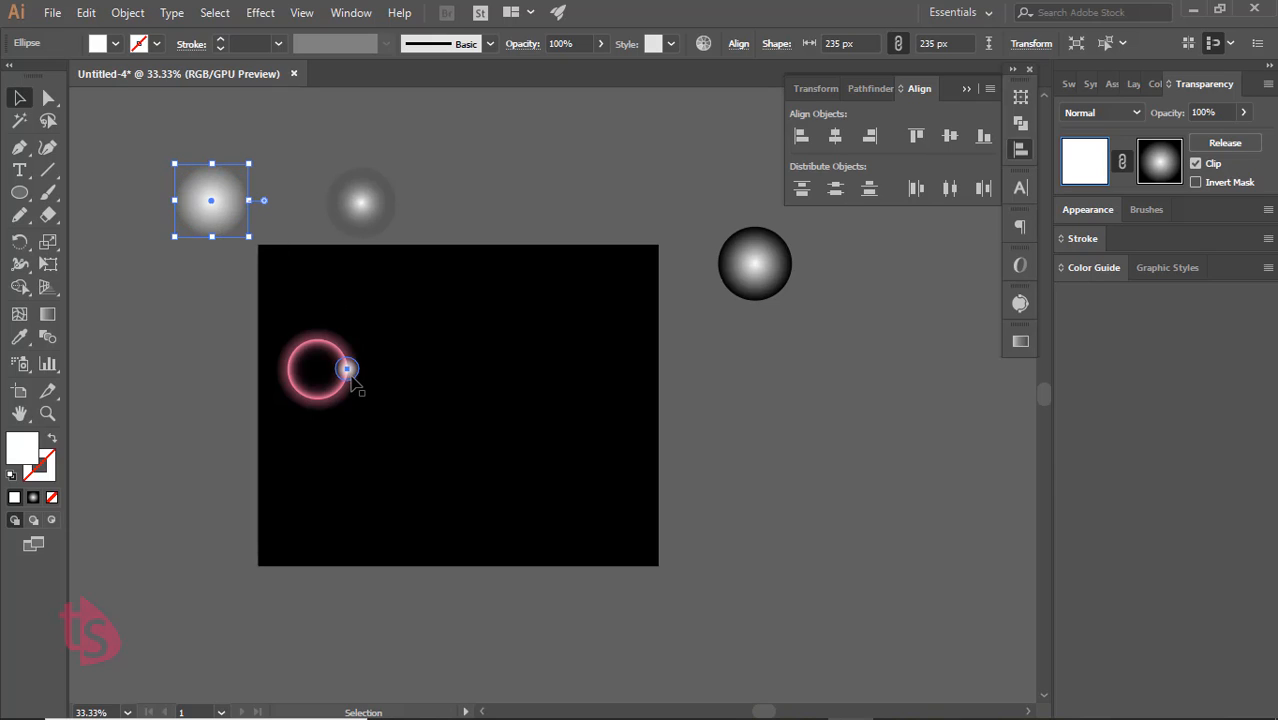
left_click_drag(350, 376, 288, 376)
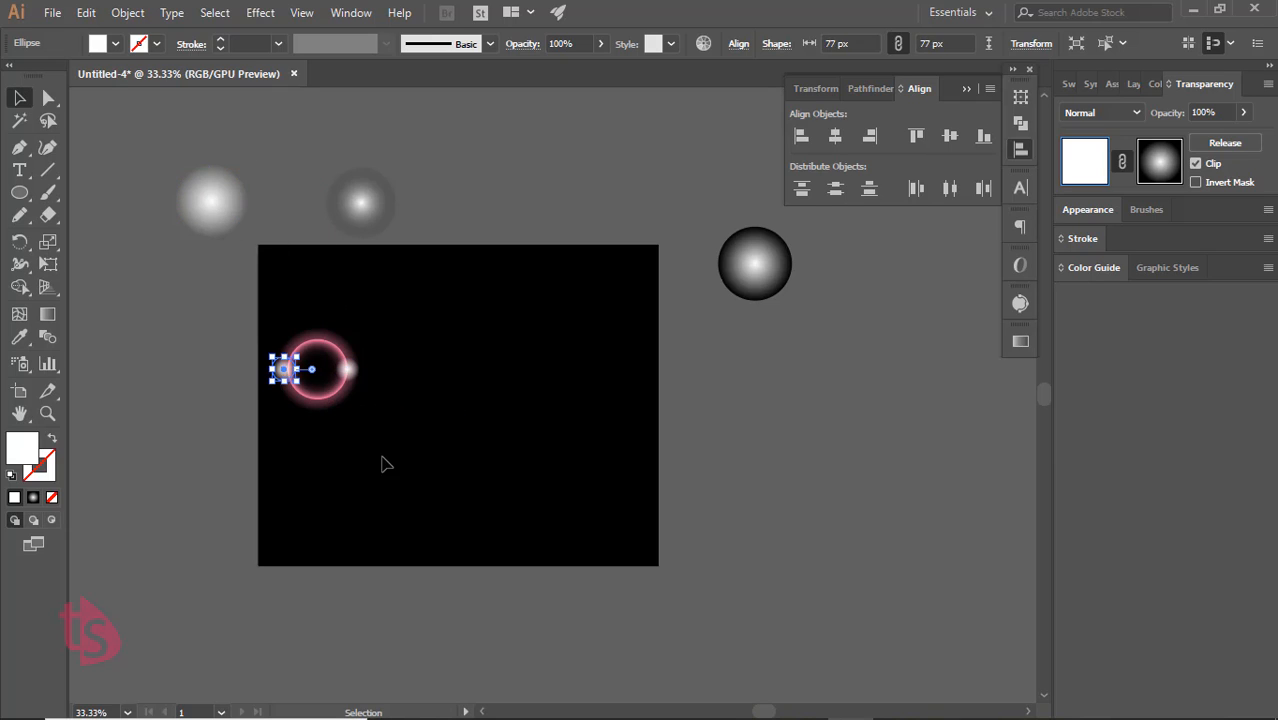
left_click(385, 463)
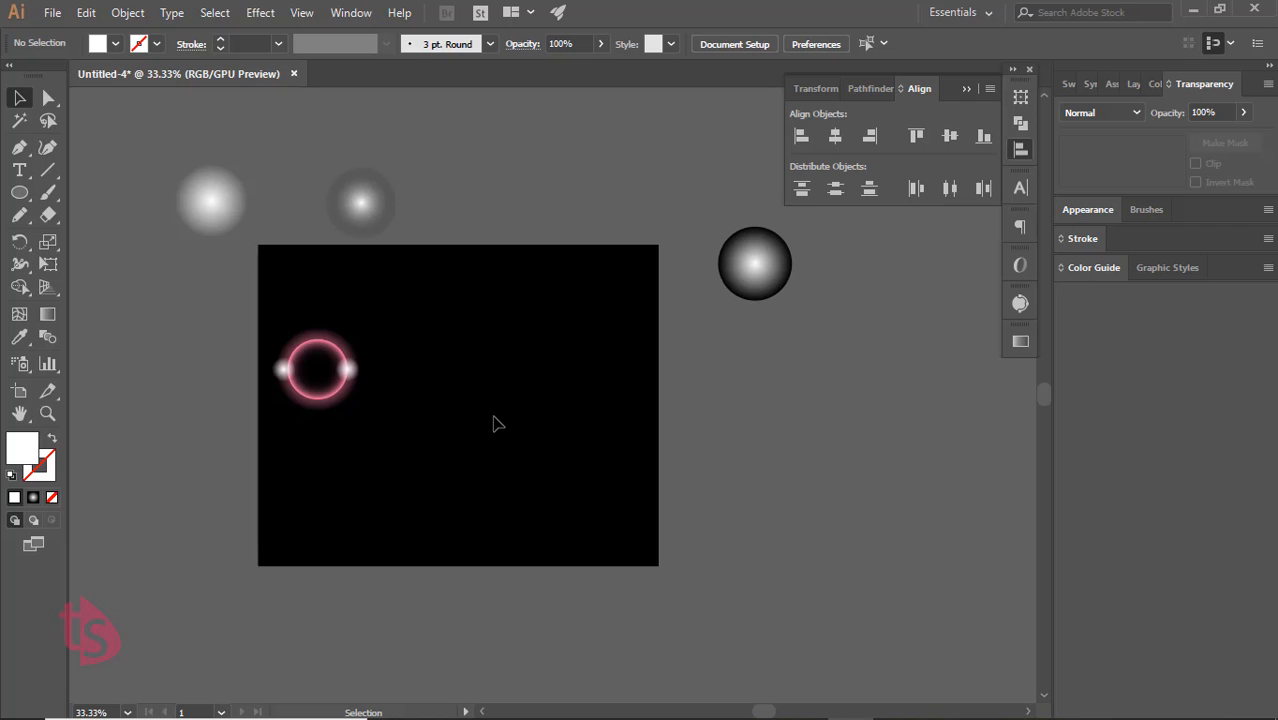
Duplicate the pink ring without its white glows and place the copy just below the original, slightly to the right
left_click_drag(207, 363, 411, 428)
left_click(323, 418)
left_click(316, 409)
left_click_drag(319, 408, 349, 511)
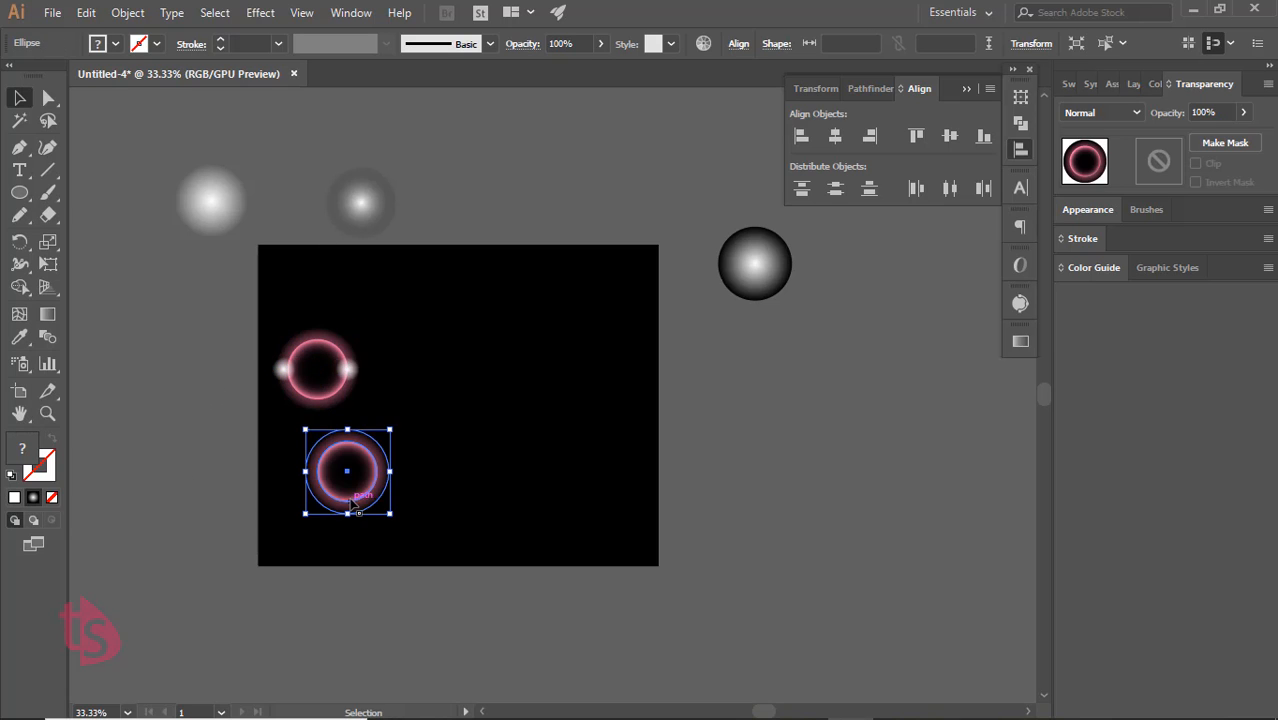
left_click(455, 487)
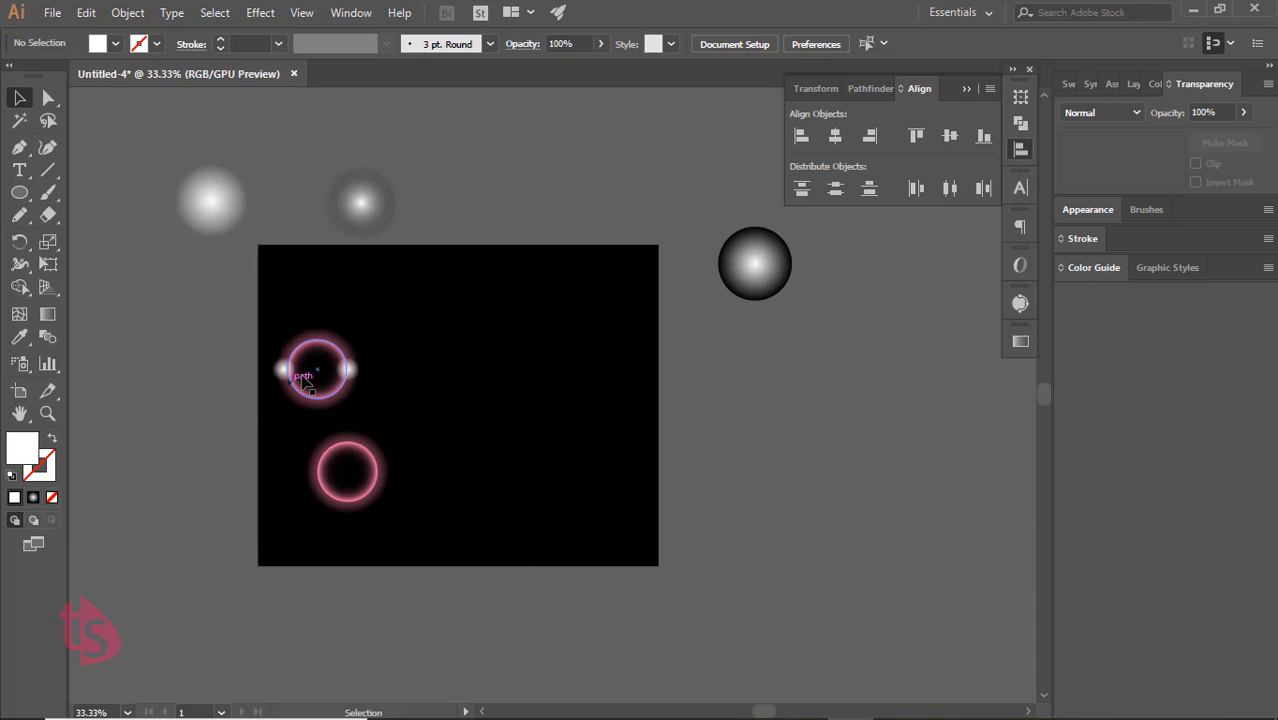
left_click(222, 208)
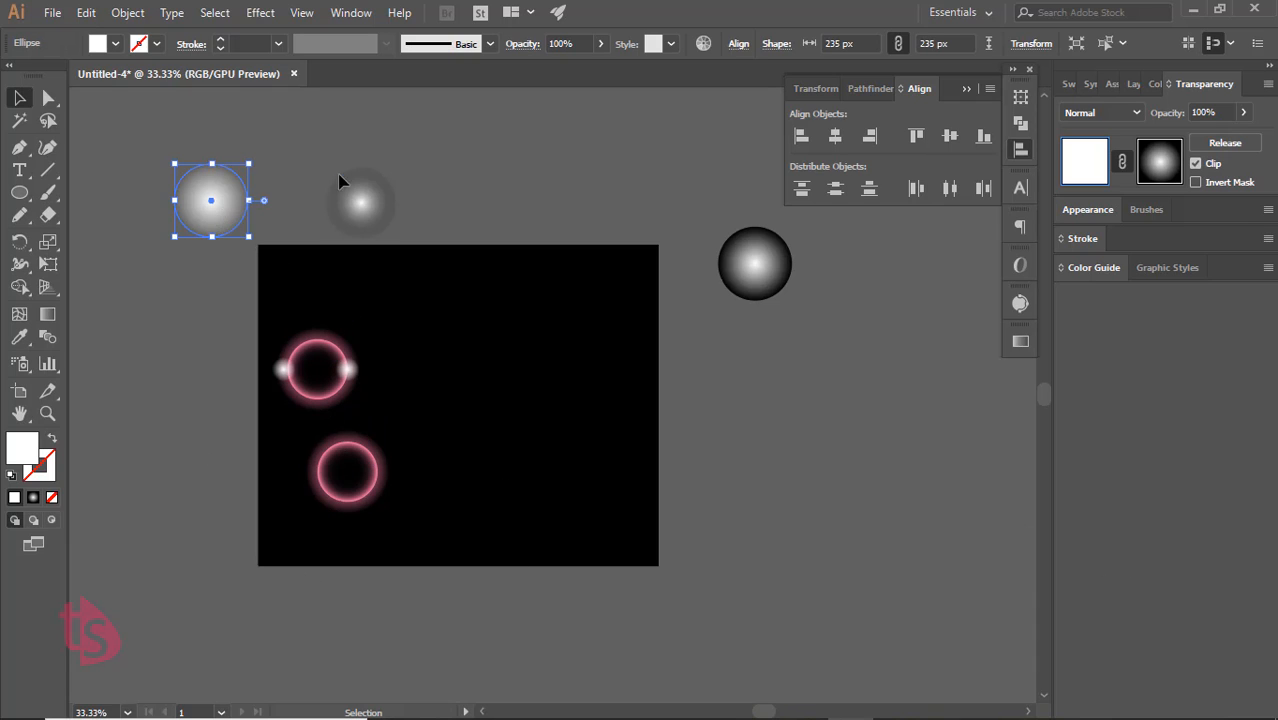
left_click_drag(377, 210, 447, 196)
key("alt+shift")
left_click(440, 480)
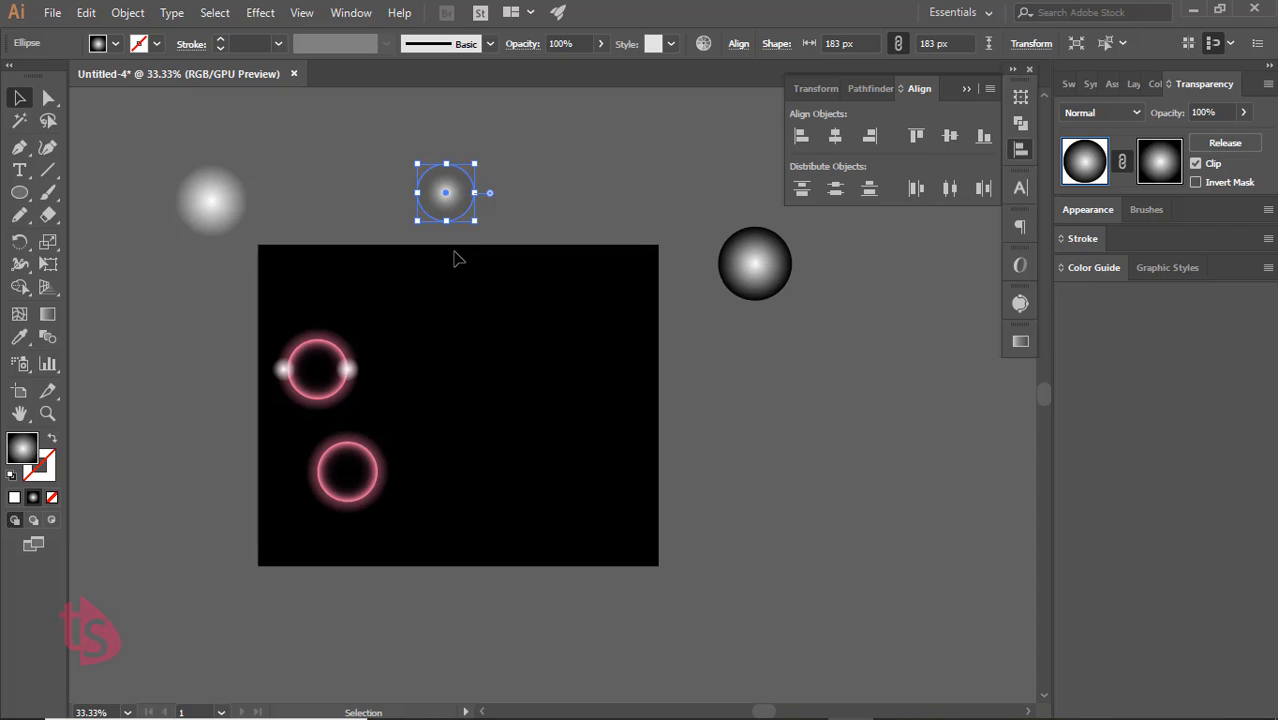
key("ctrl+z")
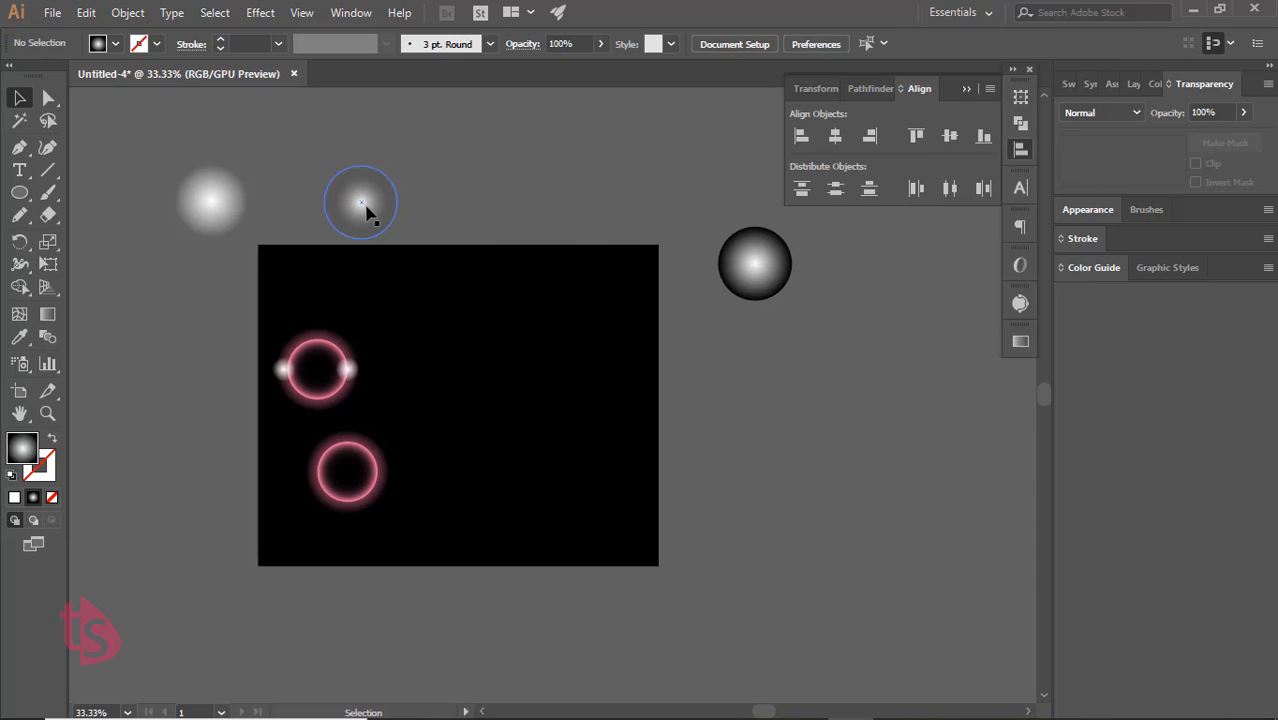
Copy the faint glow above the artboard and place a scaled-down instance near the right edge of the lower ring
left_click_drag(366, 210, 379, 471, "alt")
left_click(737, 537)
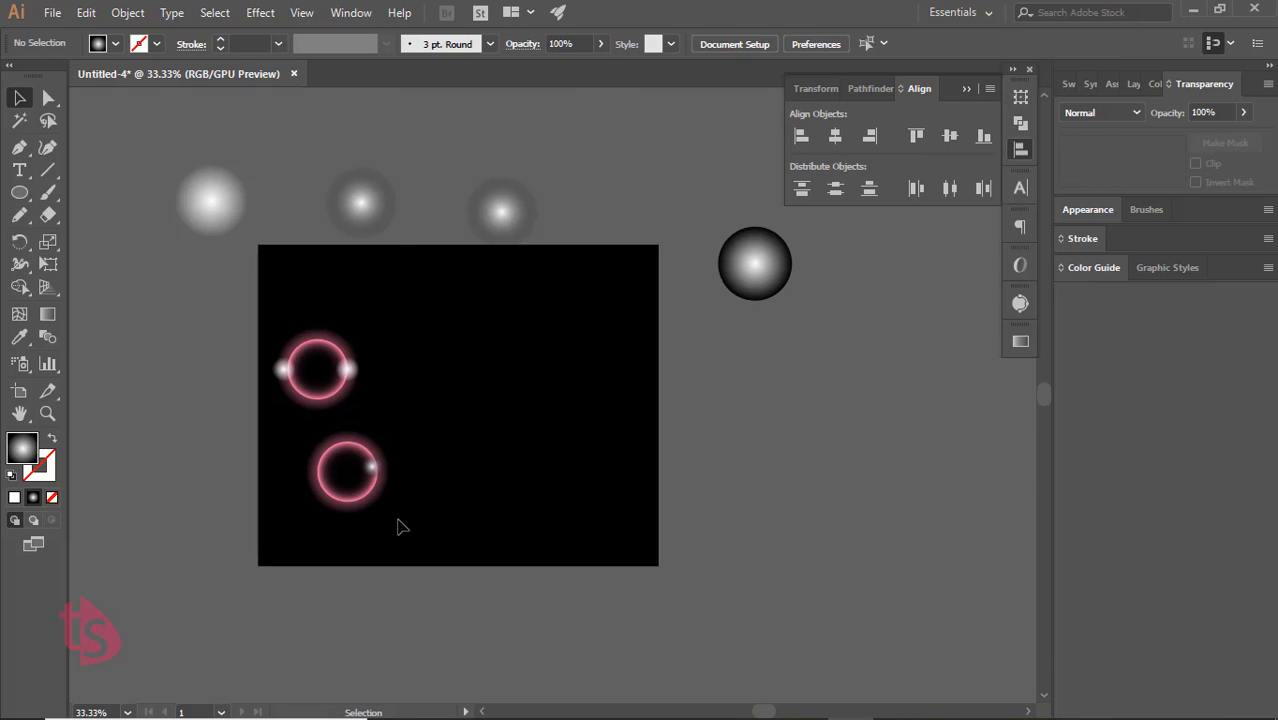
Duplicate the lower pink ring, enlarge the copy, and position it to the right of the original small ring
left_click(362, 507)
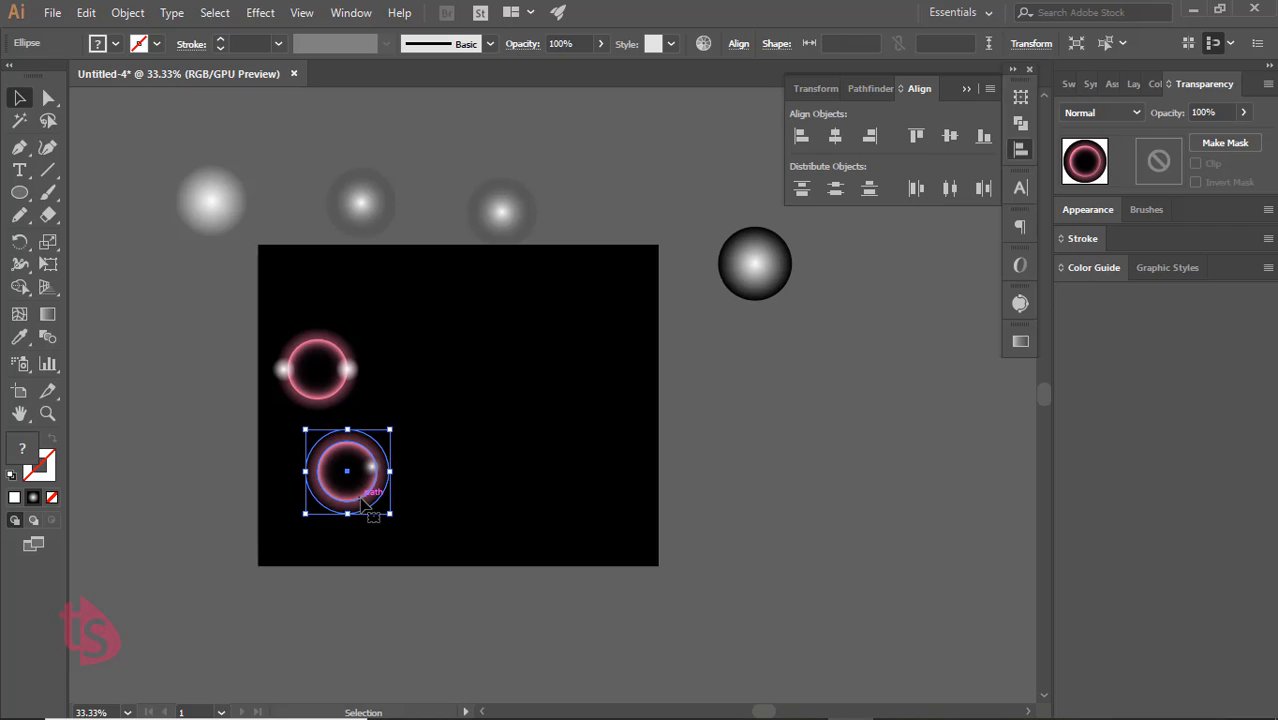
left_click_drag(362, 503, 483, 483, "alt")
left_click(679, 482)
left_click(421, 421)
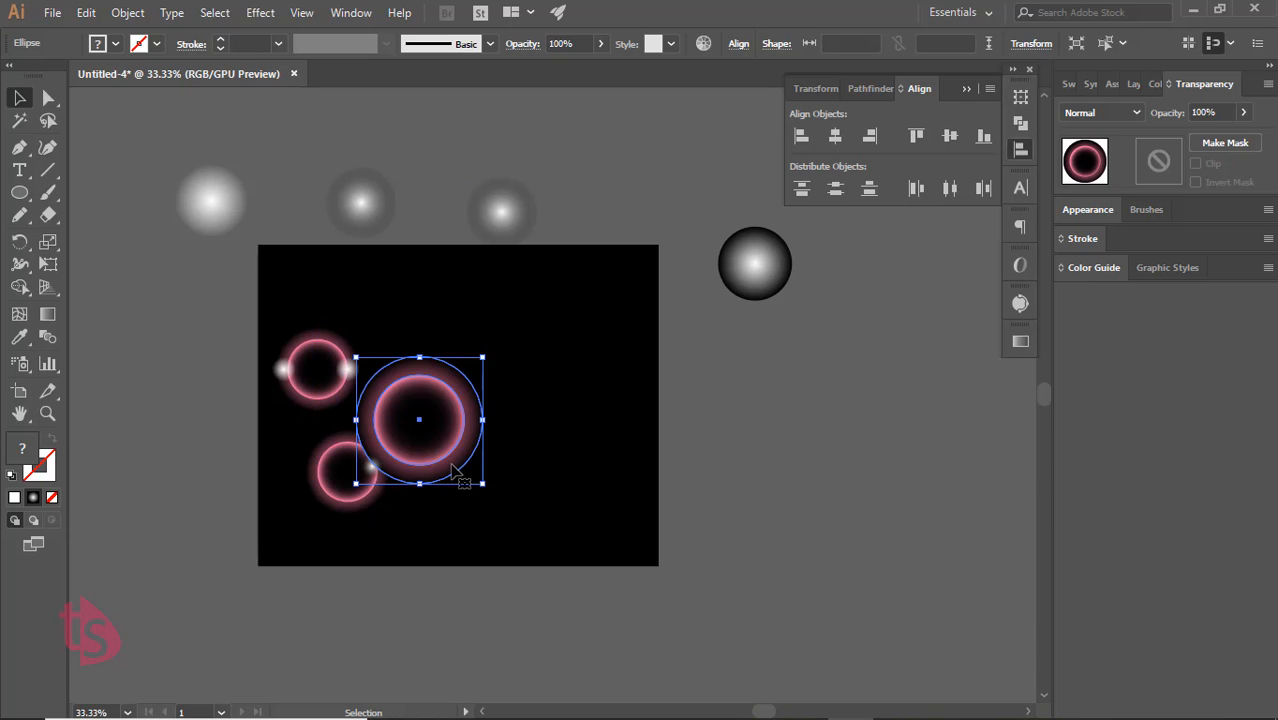
left_click(546, 426)
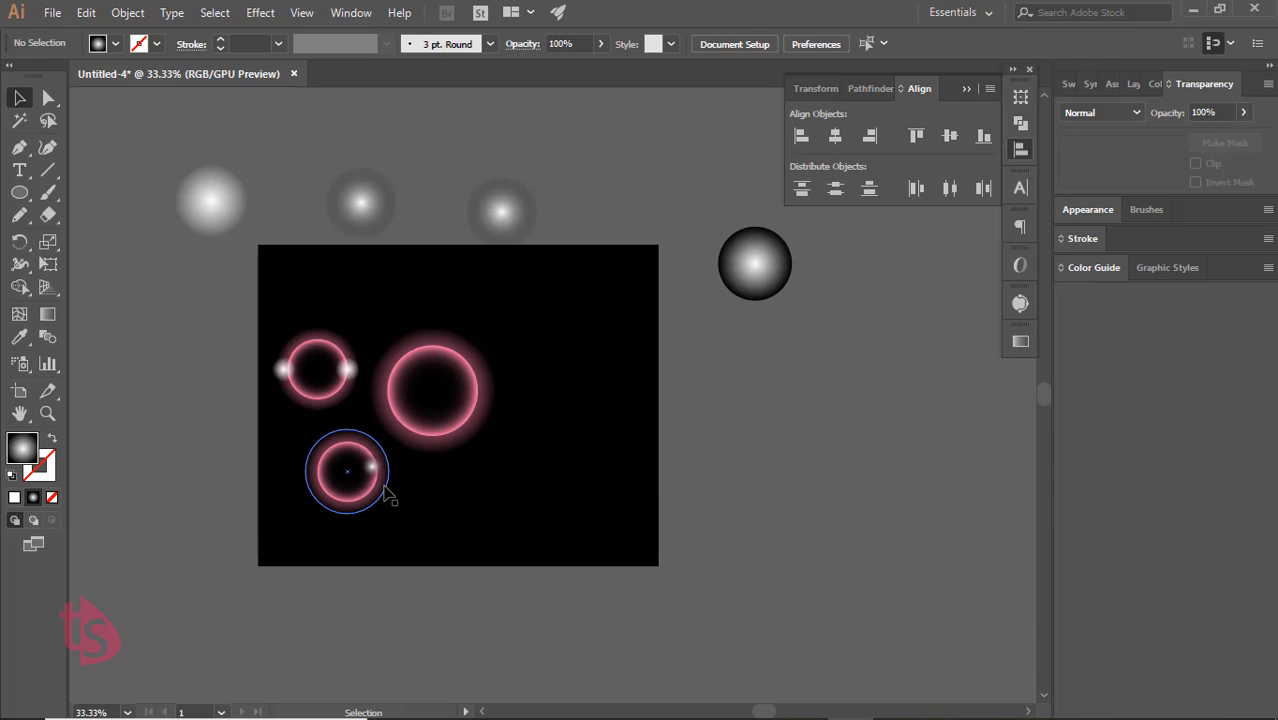
Enlarge the lower pink ring about its centre
left_click(377, 486)
mouse_move(391, 519)
left_mouse_down()
mouse_move(428, 536)
mouse_move(410, 535)
left_mouse_up()
left_click(473, 523)
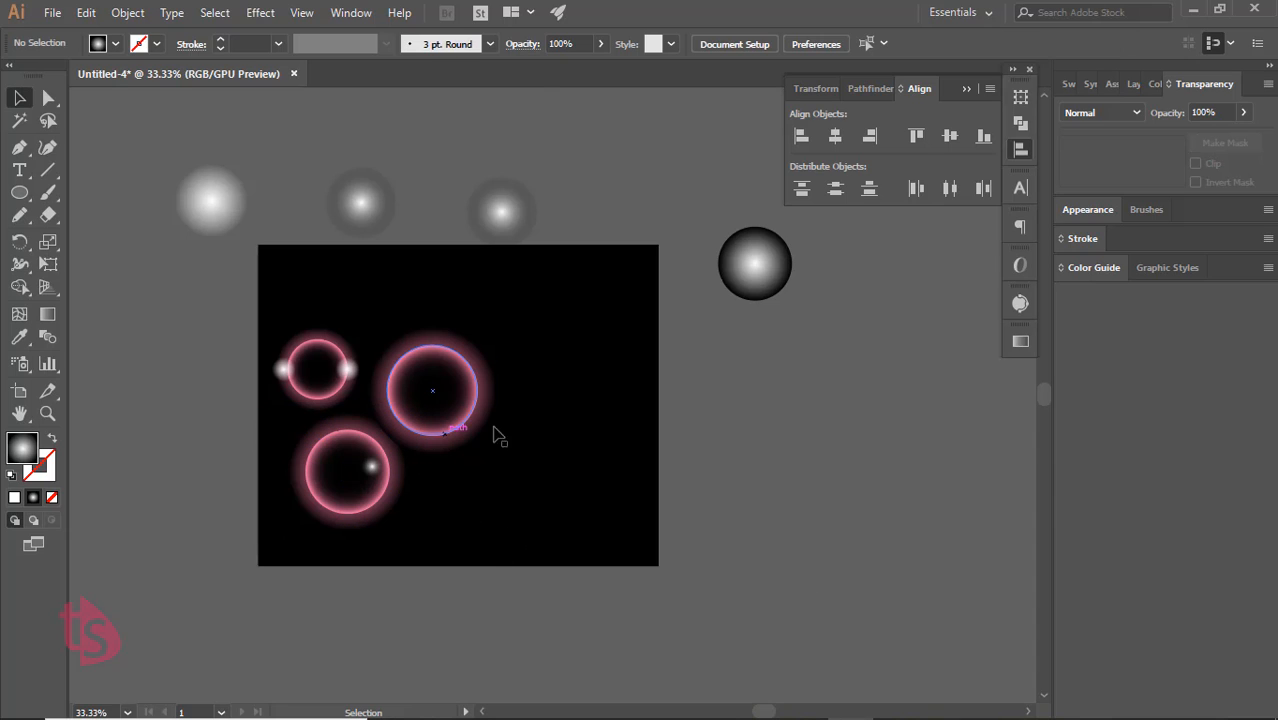
Draw a thin vertical white ellipse about 12 px wide and 696 px high in the empty area right of the artboard
left_click(19, 192)
left_click_drag(737, 396, 737, 611)
left_click(14, 497)
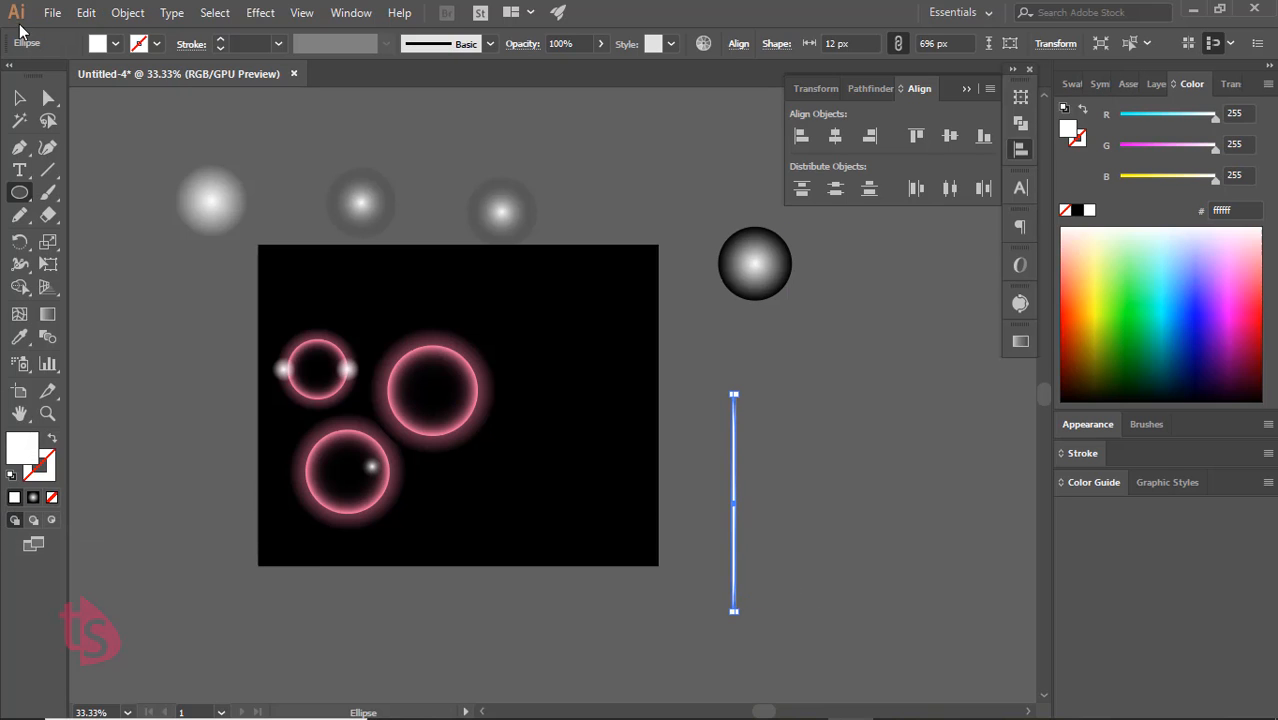
key("v")
left_click_drag(736, 494, 790, 495)
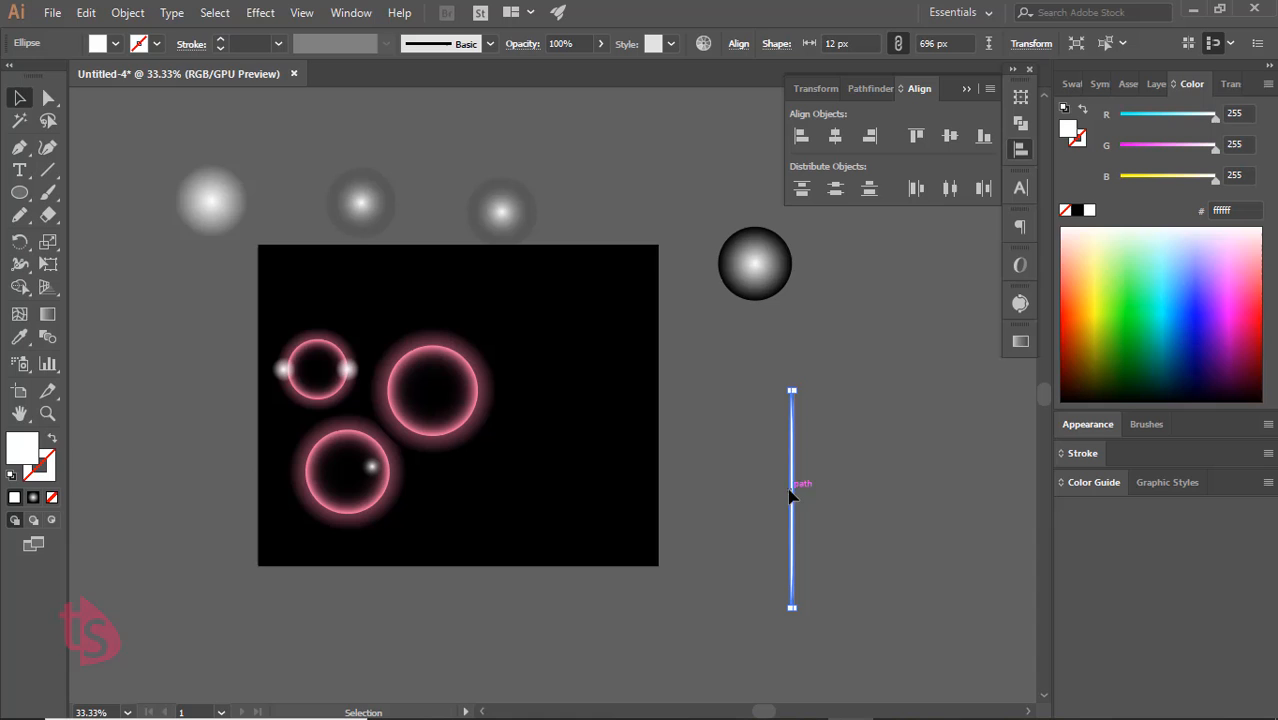
Create a copy of the thin ellipse rotated 90° to form a cross
left_click(128, 12)
mouse_move(350, 36)
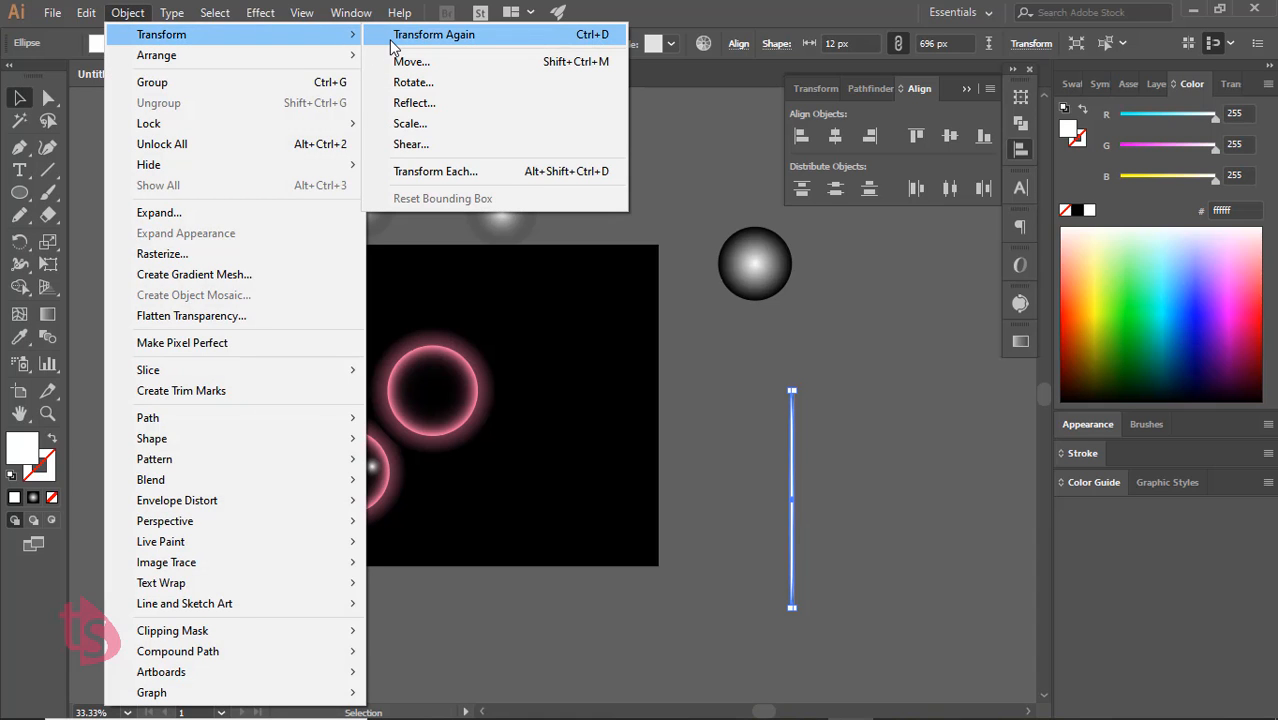
left_click(413, 82)
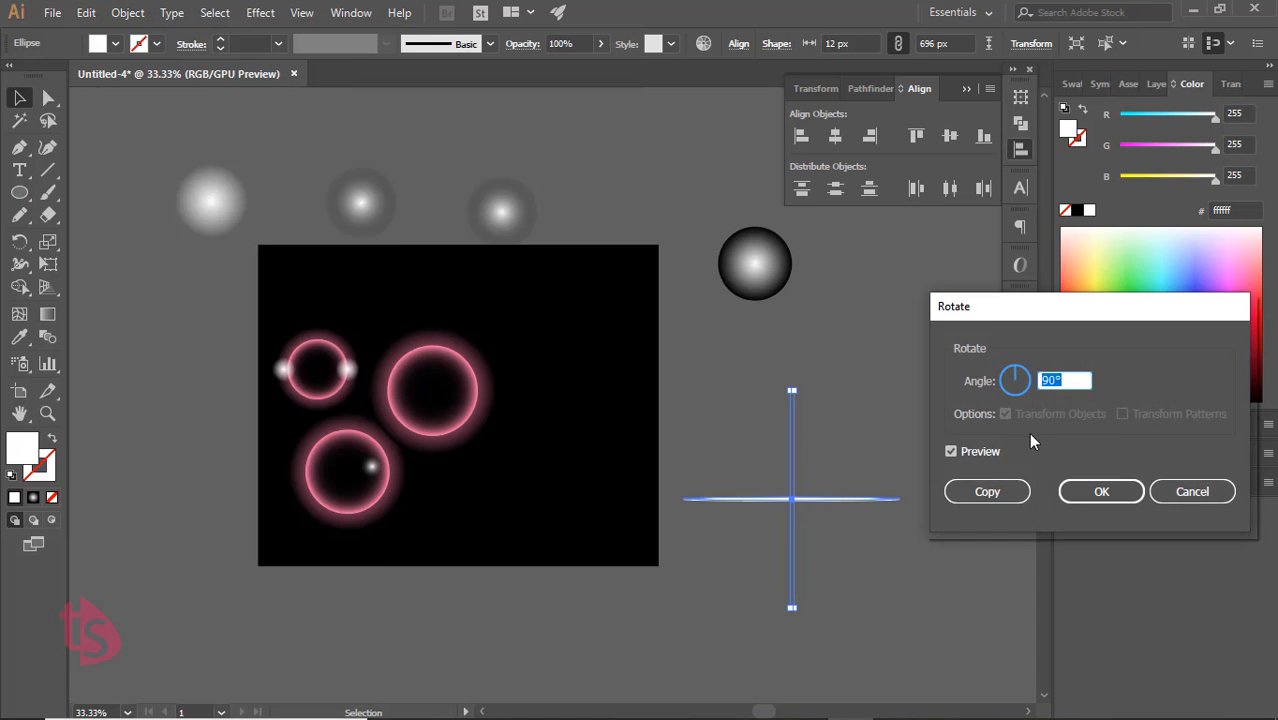
left_click(983, 492)
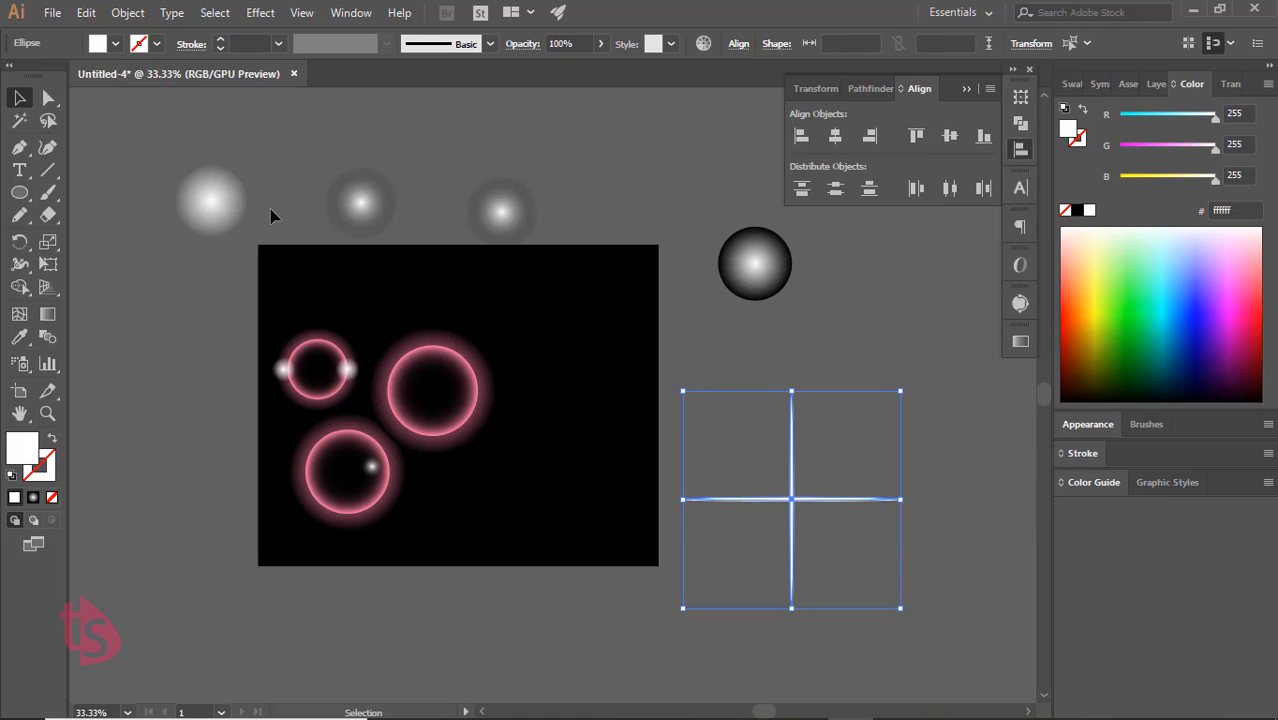
Group the cross and create a copy of it rotated 45° to form an eight-pointed star
left_click(128, 12)
left_click(167, 87)
left_click(125, 14)
mouse_move(163, 34)
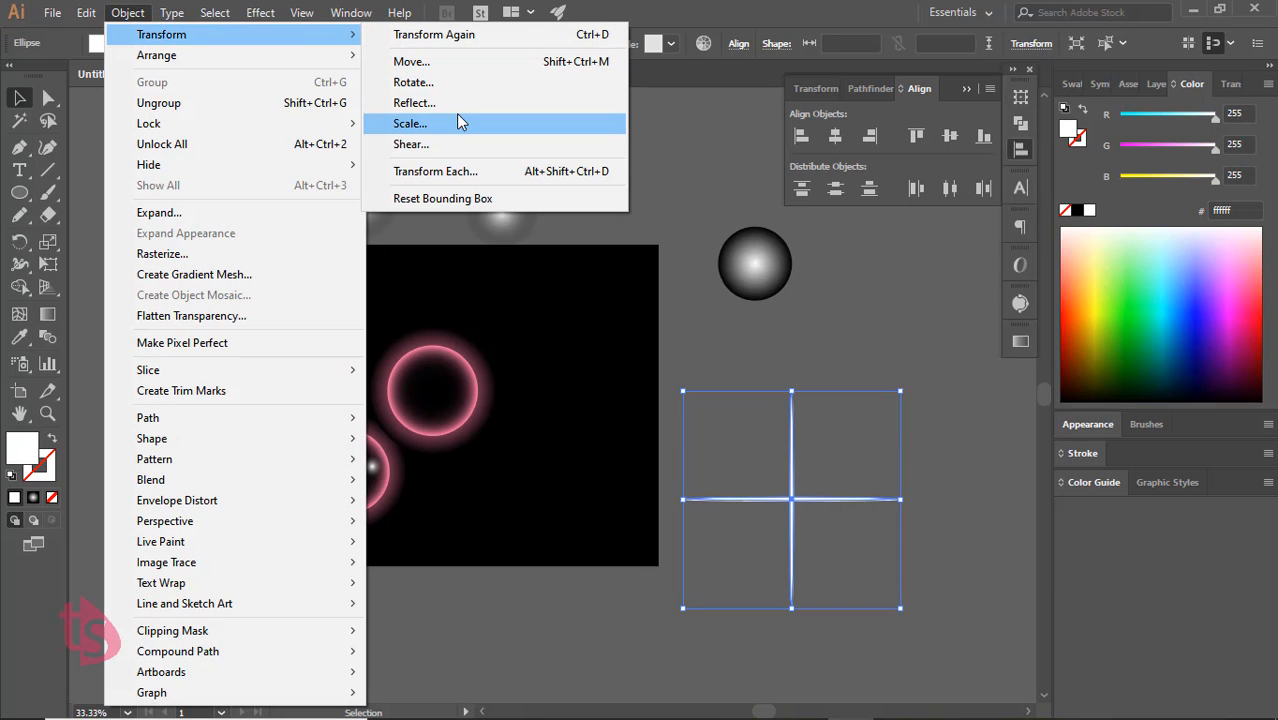
left_click(415, 82)
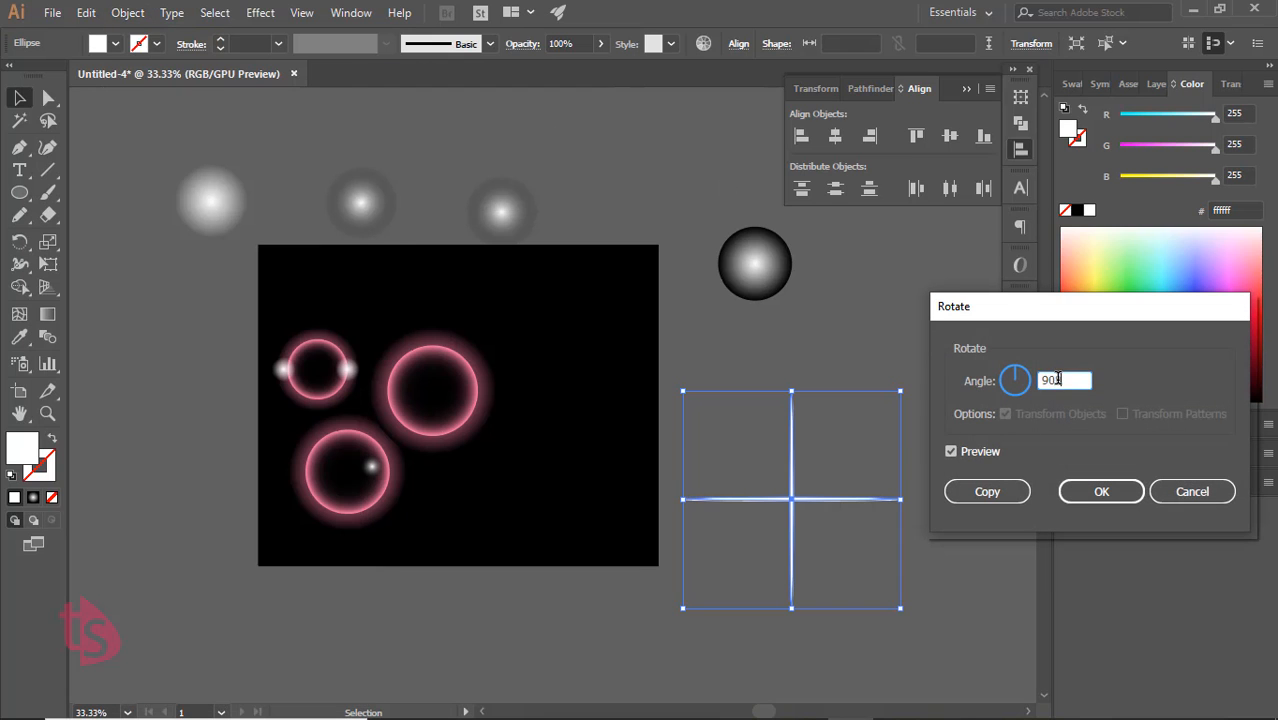
type("45")
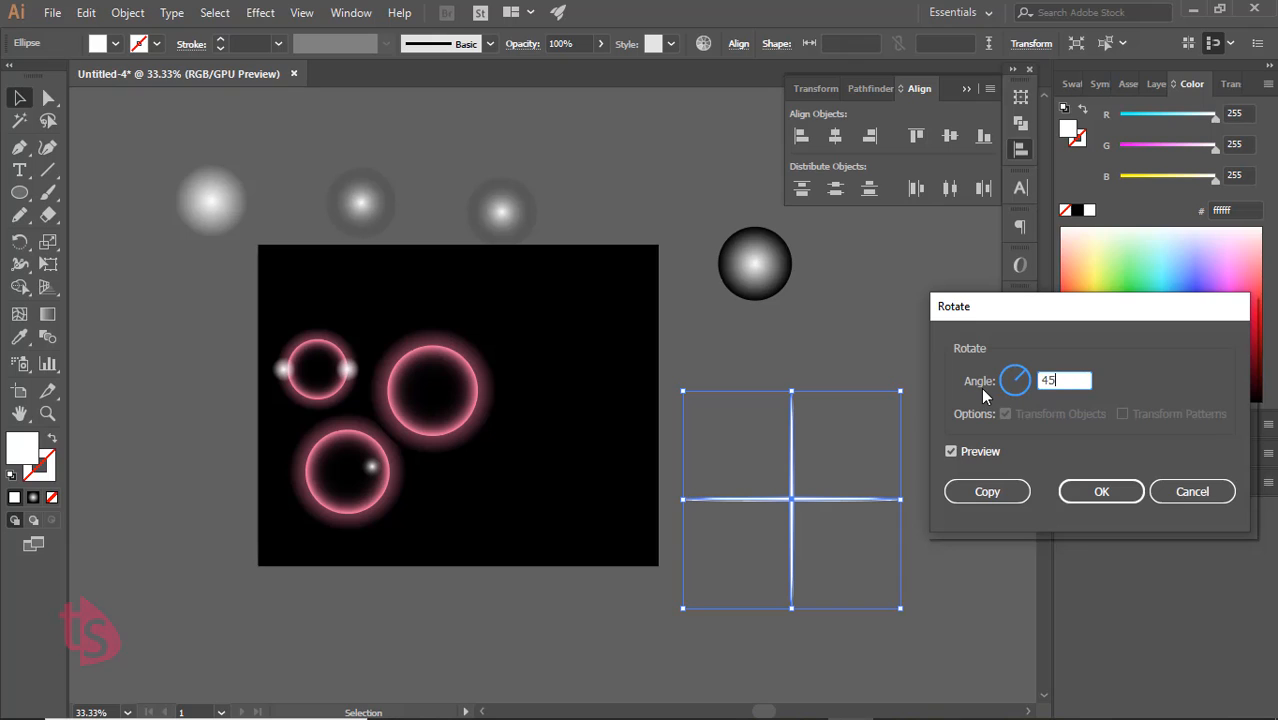
left_click(987, 491)
left_click(910, 550)
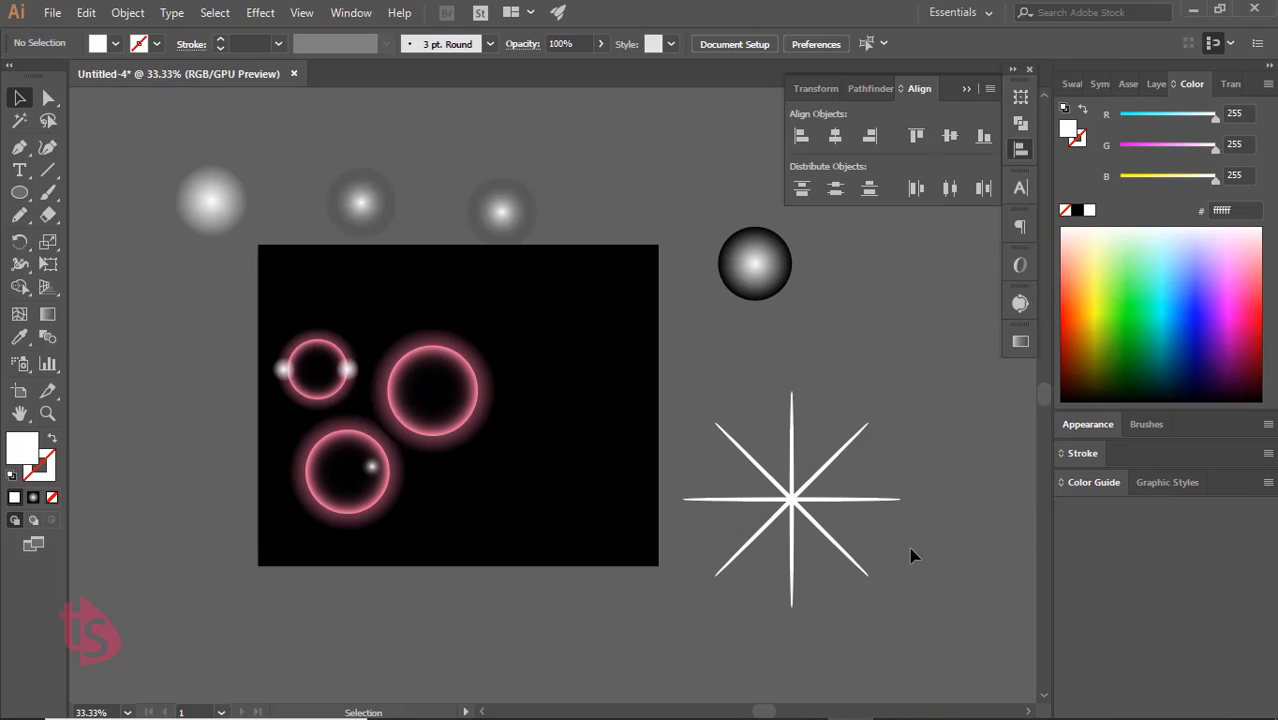
Scale down the upright cross about its centre so its rays are shorter than the diagonal ones
left_click(881, 500)
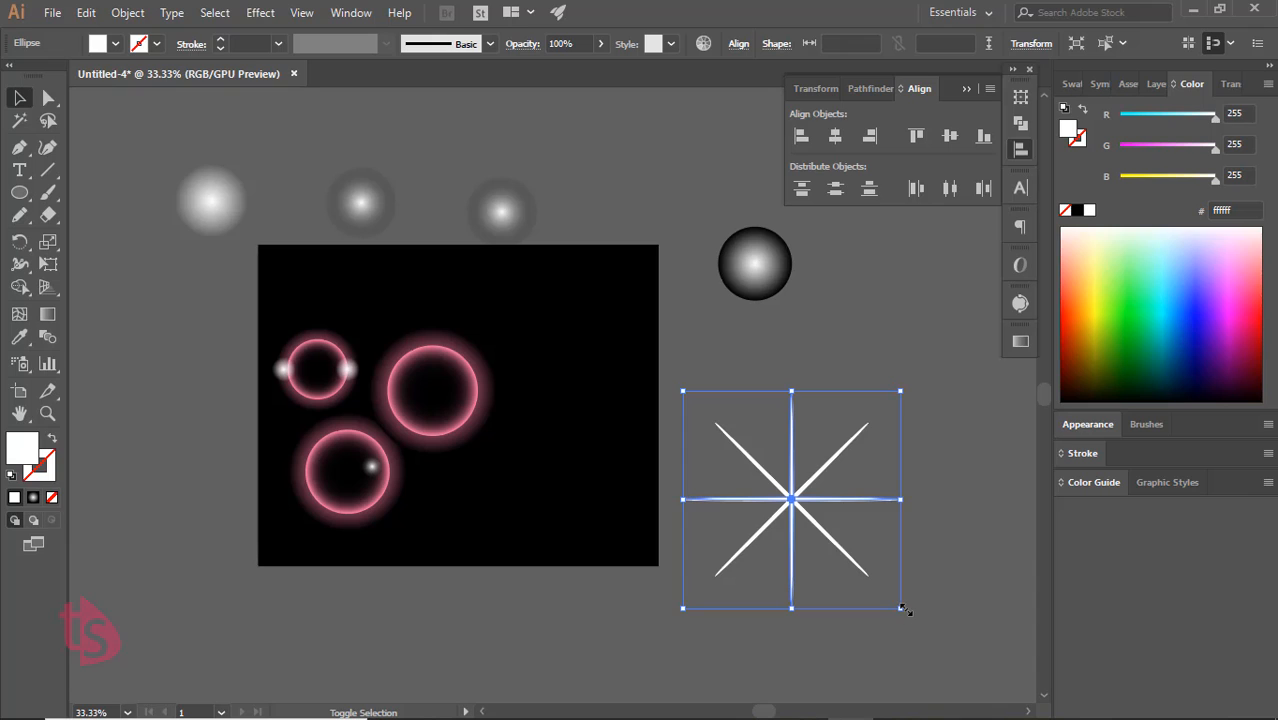
left_click_drag(904, 610, 856, 563)
left_click(927, 581)
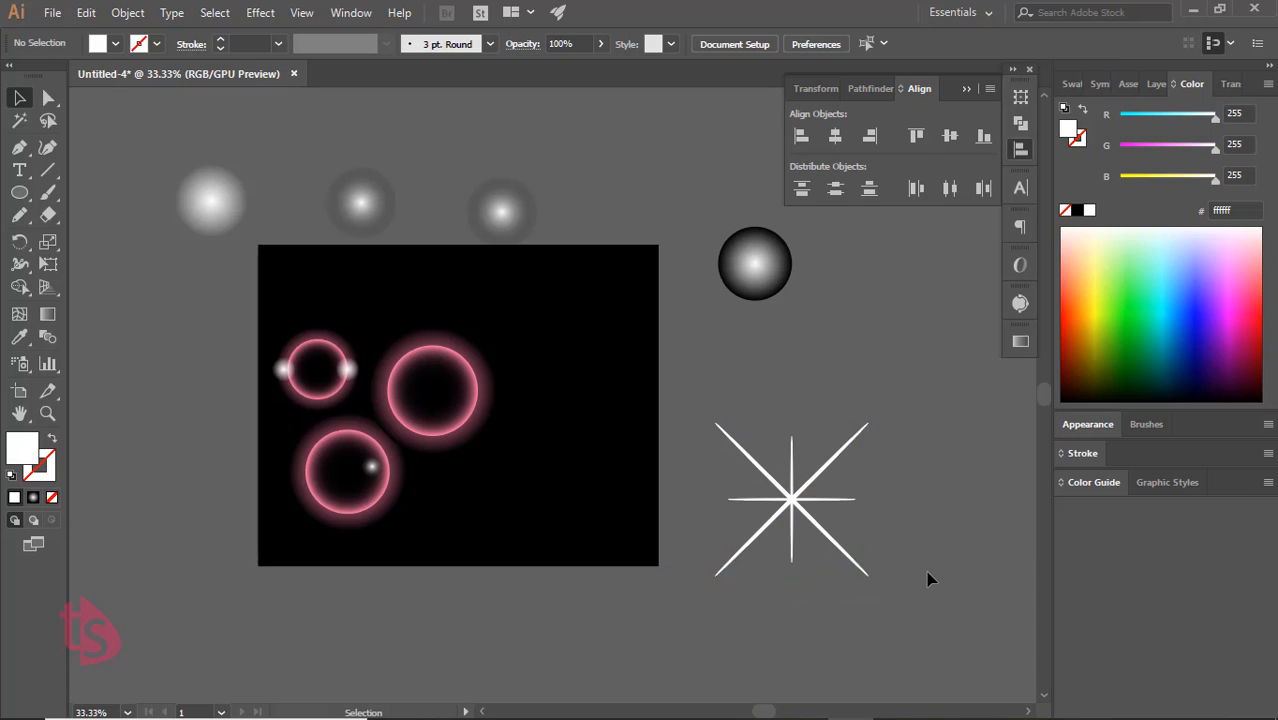
Group the two crosses and rotate the star about 45° so the long rays run vertically and horizontally
left_click_drag(705, 445, 881, 581)
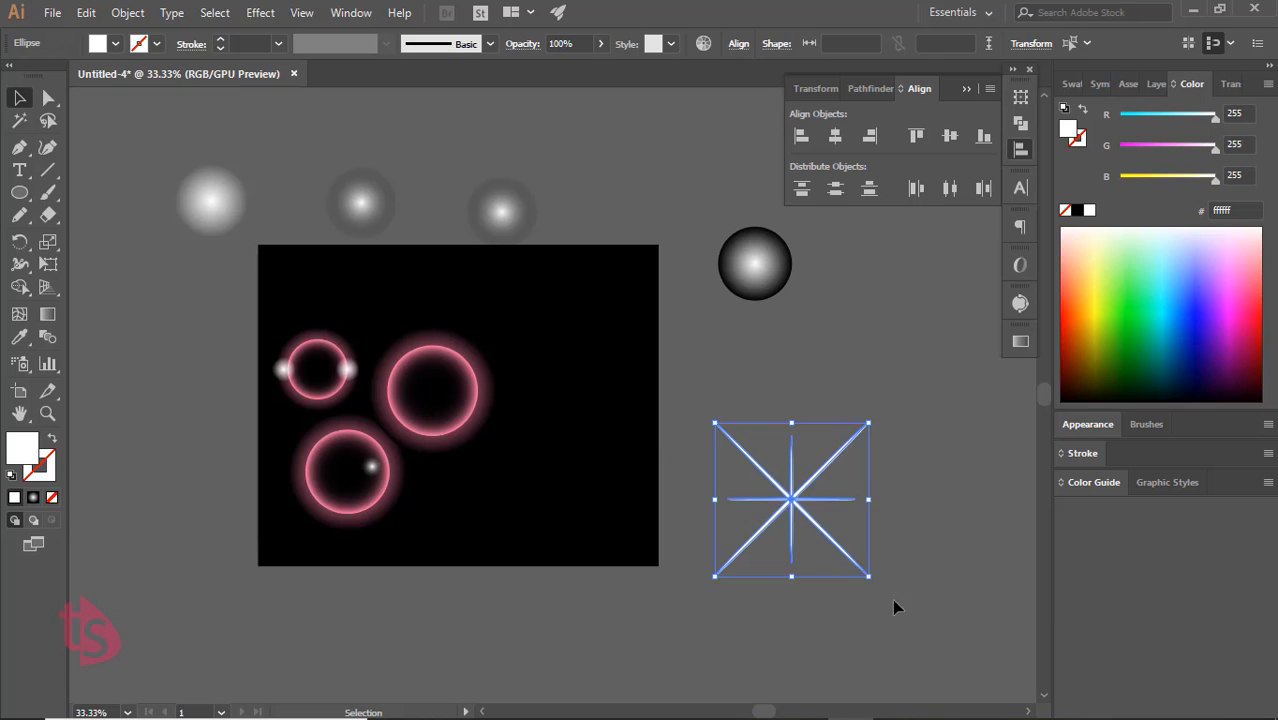
left_click(127, 12)
left_click(160, 83)
left_click_drag(877, 583, 792, 606)
left_click(961, 587)
Place an enlarged copy of the bright white glow at the centre of the star
left_click(362, 205)
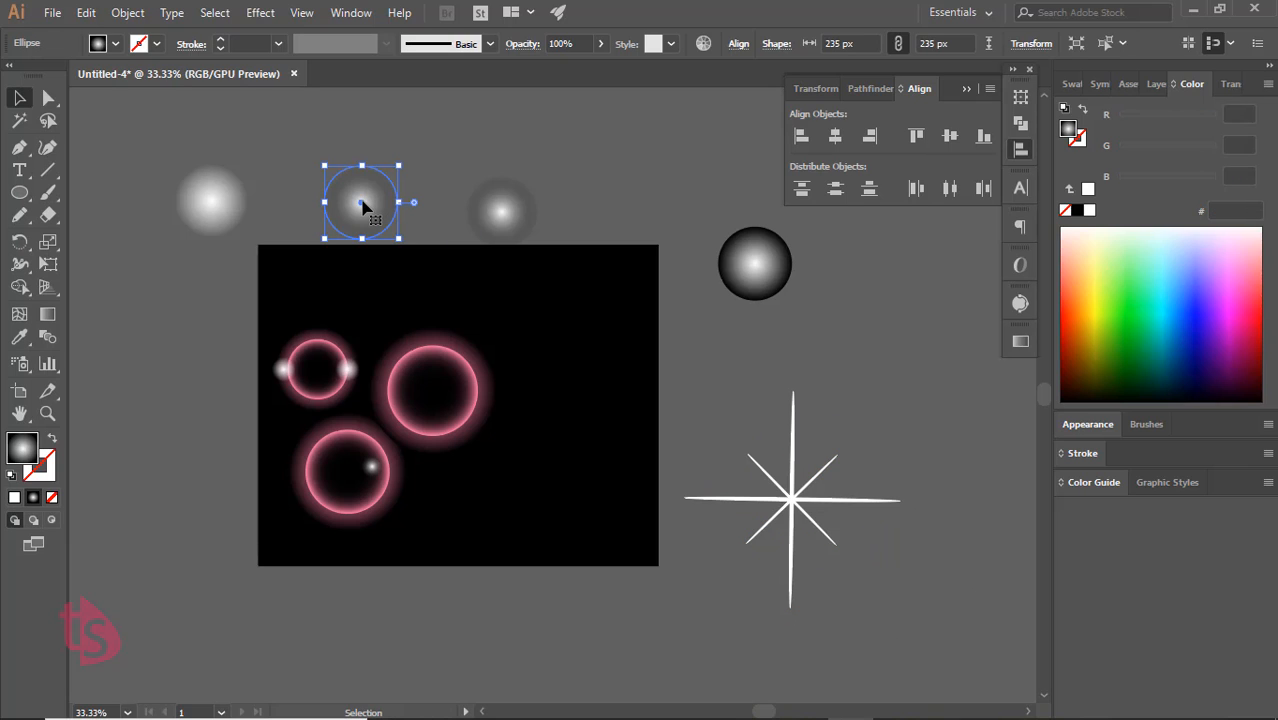
left_click(213, 194)
left_click_drag(213, 194, 856, 556)
left_click(921, 570)
Place a copy of the fainter radial glow at the centre of the star
left_click(358, 215)
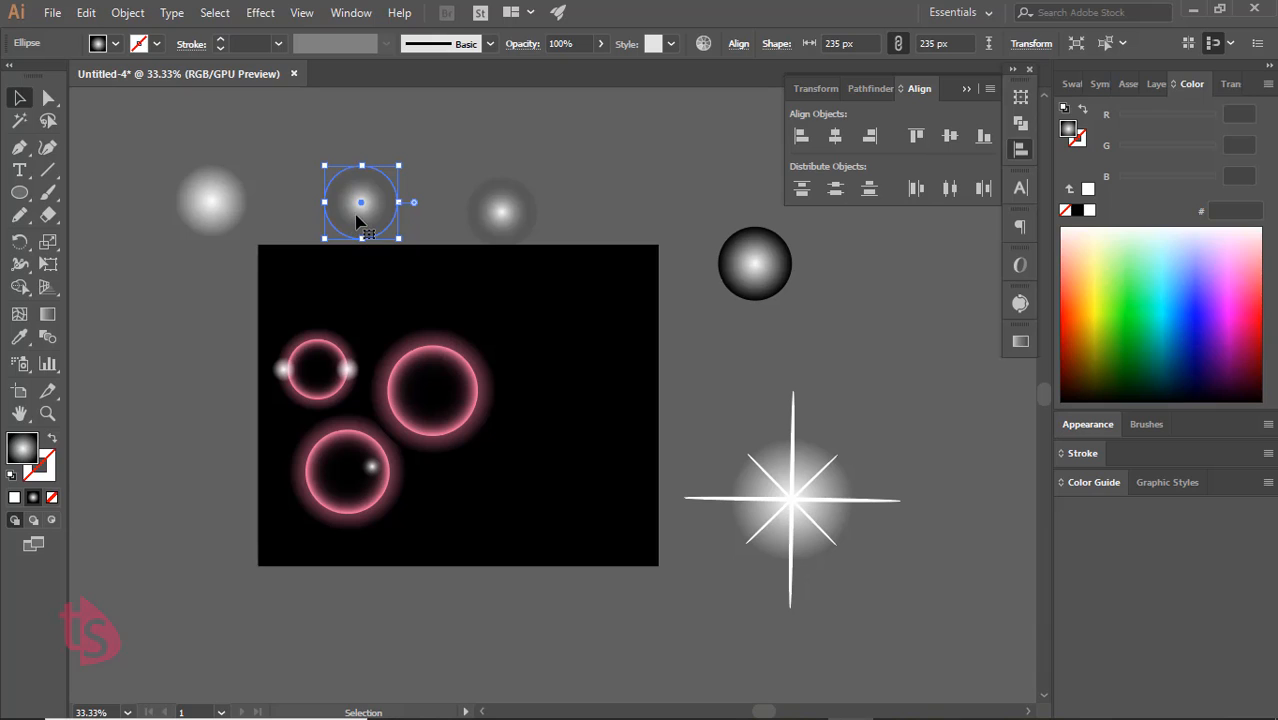
left_click_drag(358, 220, 789, 517)
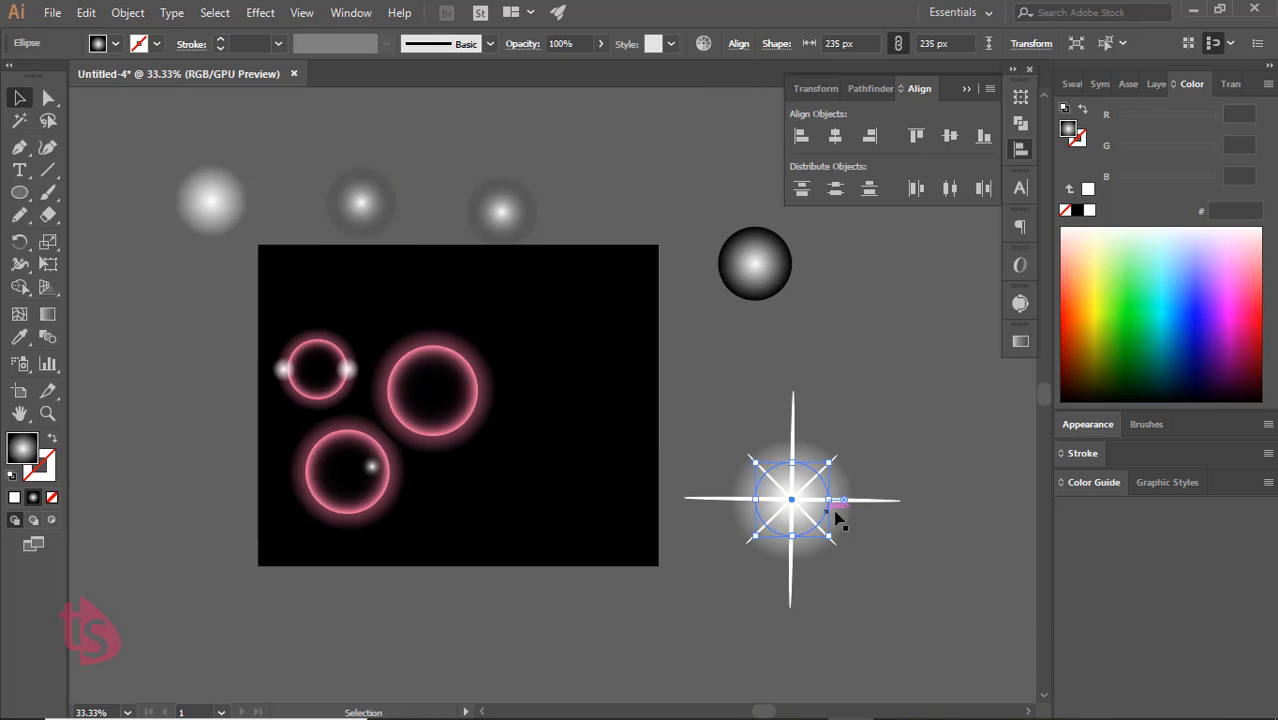
left_click(907, 503)
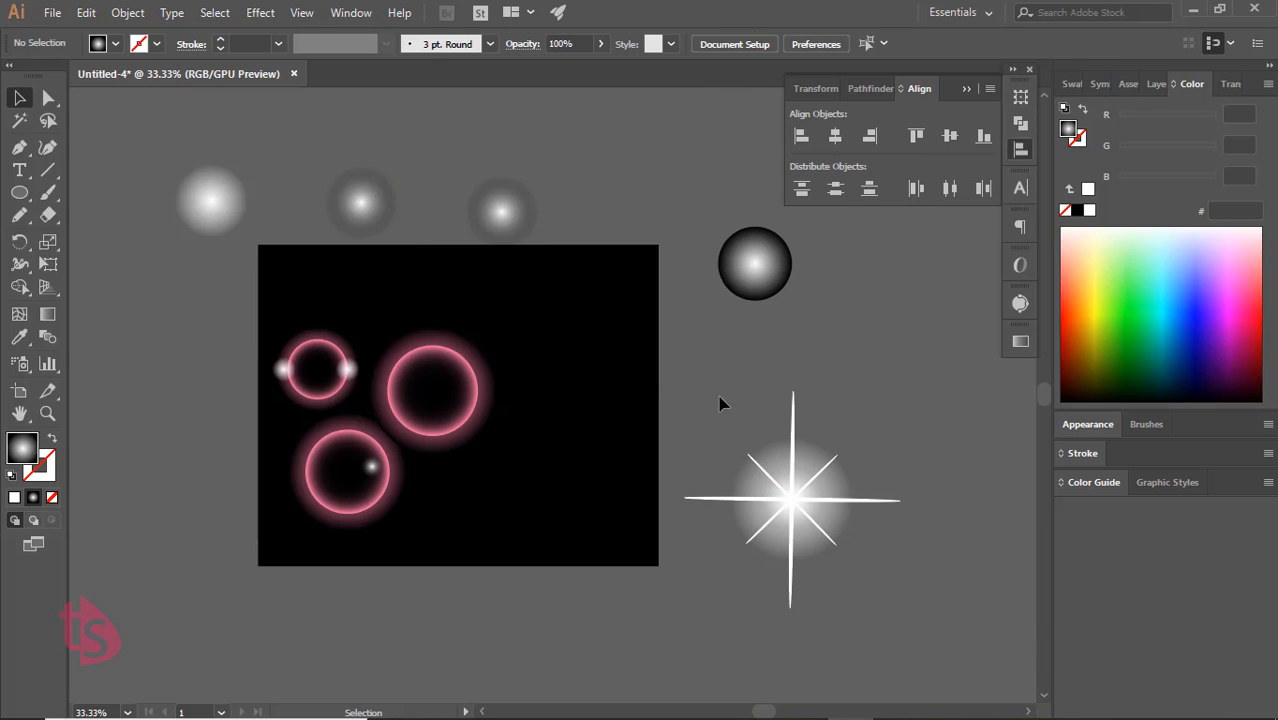
Group the star rays with both glows at their centre
left_click_drag(719, 396, 860, 560)
left_click(128, 14)
left_click(158, 84)
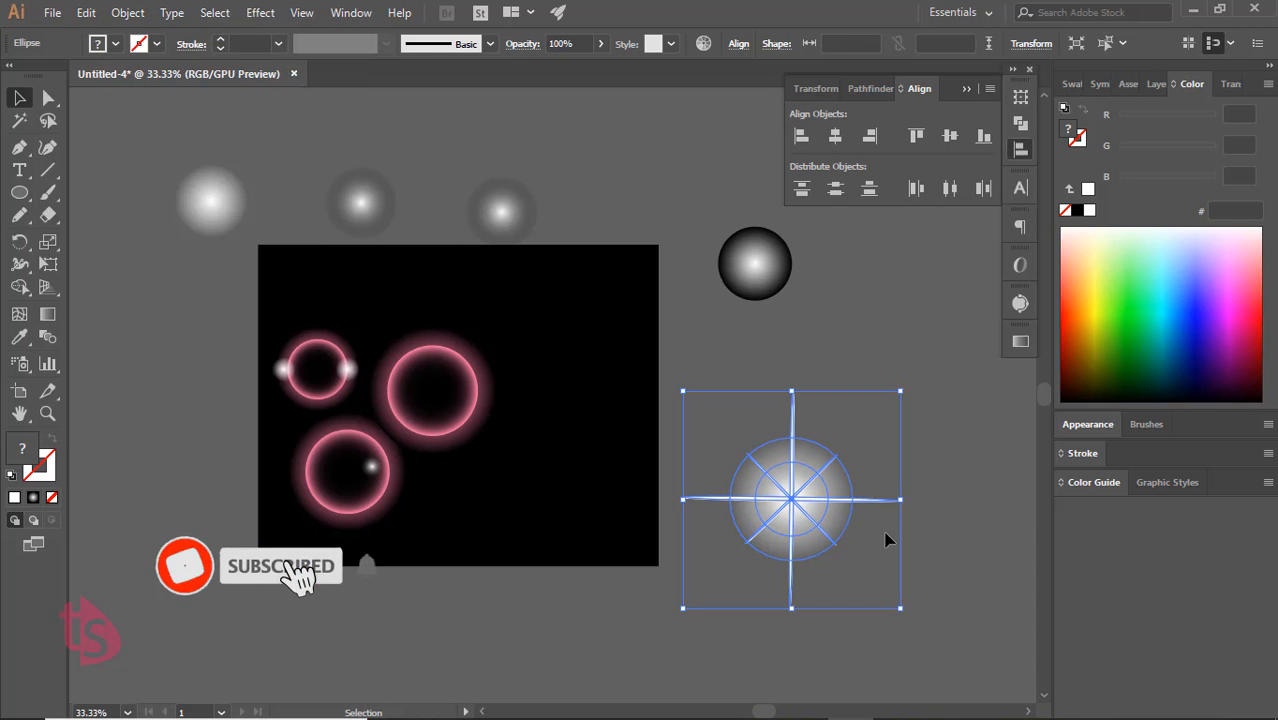
left_click(885, 540)
Place a scaled-down copy of the glowing star on the right edge of the largest pink ring
left_click(822, 530)
left_click_drag(812, 532, 567, 432)
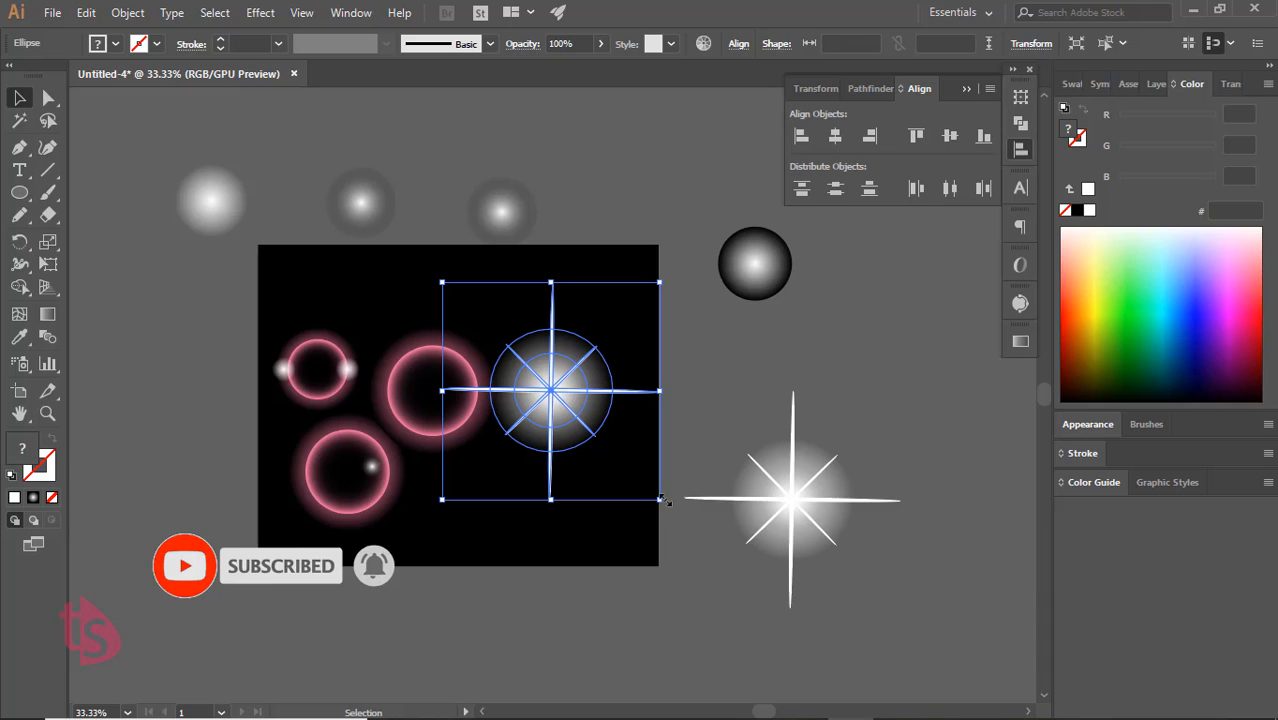
left_click_drag(660, 500, 540, 379)
left_click(520, 379)
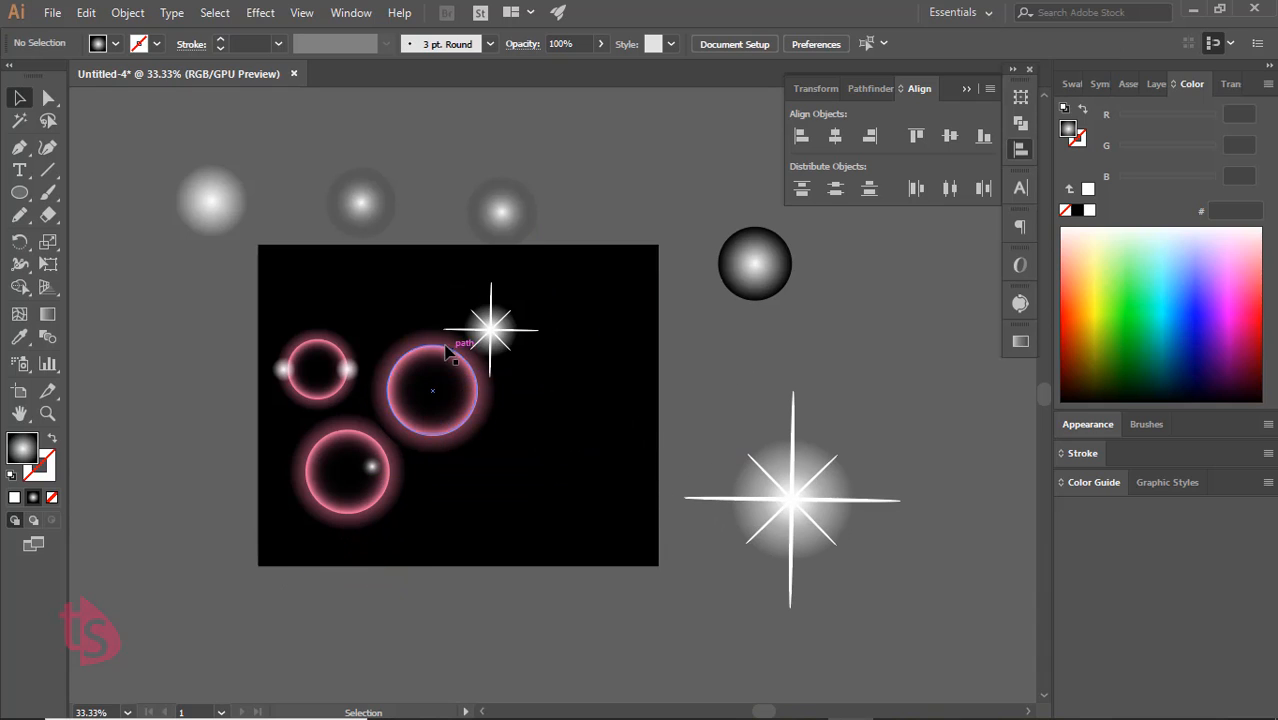
left_click_drag(496, 327, 470, 377)
left_click(735, 400)
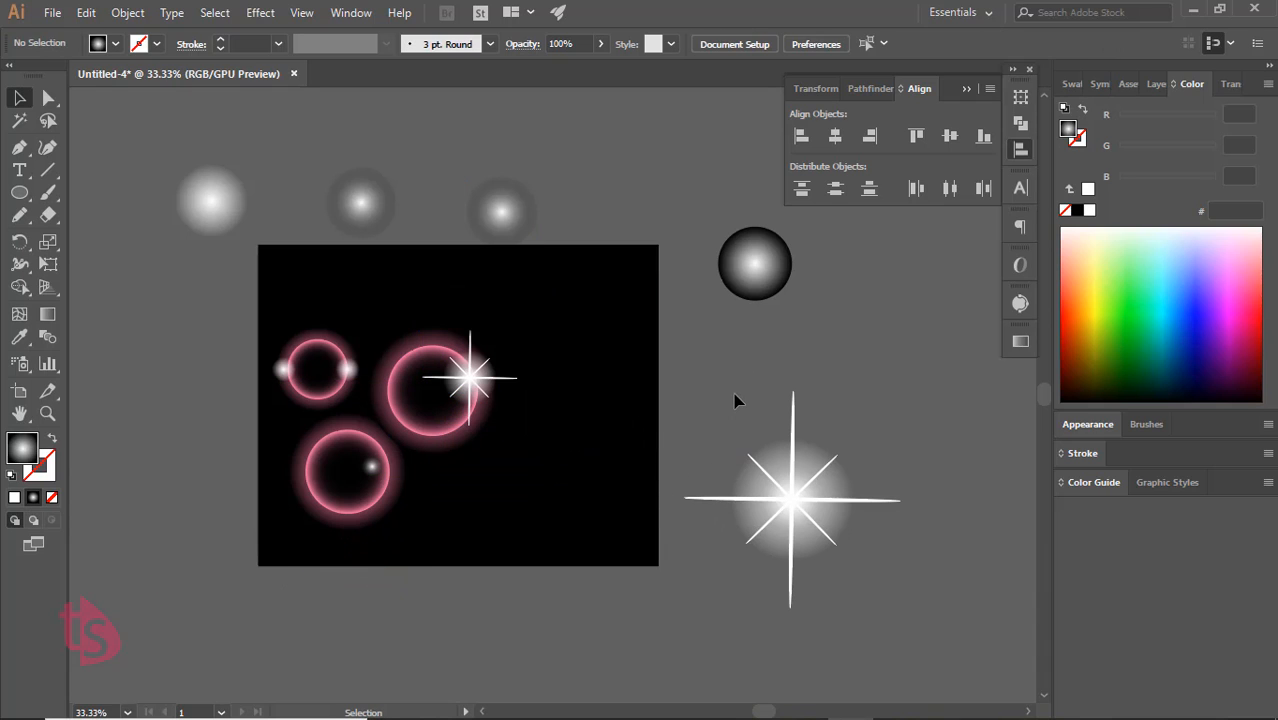
Place a smaller copy of the glowing star on the lower-right edge of the lower pink ring
left_click_drag(807, 531, 588, 570)
left_click_drag(679, 648, 379, 502)
left_click(942, 583)
left_click(512, 623)
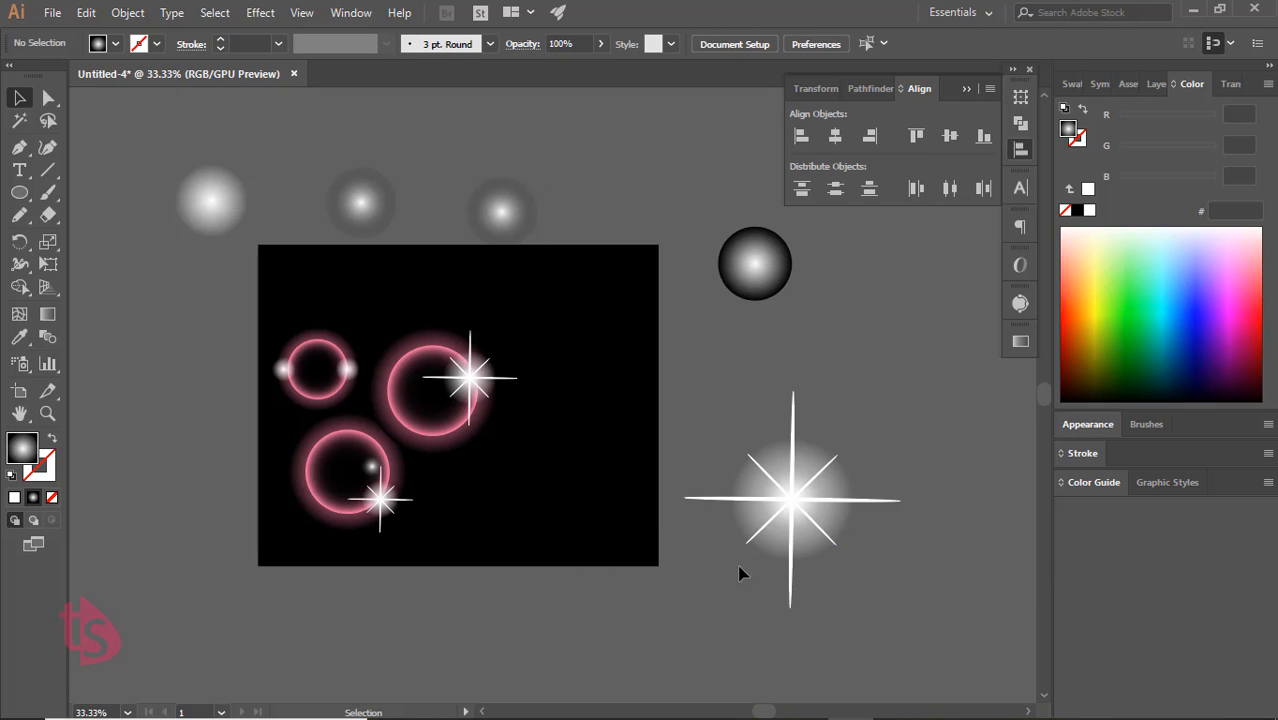
Place three scaled-down copies of the smallest pink ring in a diagonal row below and right of the largest ring
left_click(316, 400)
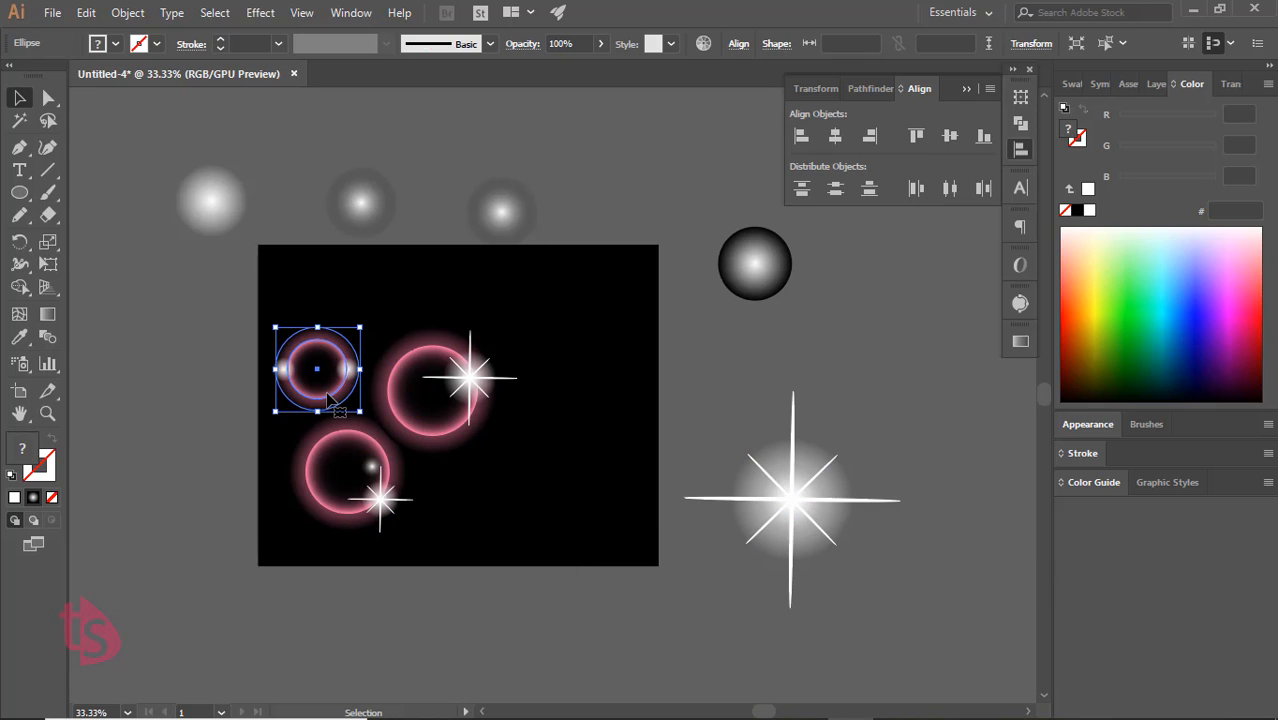
left_click_drag(316, 400, 550, 478)
left_click(664, 468)
left_click(664, 421)
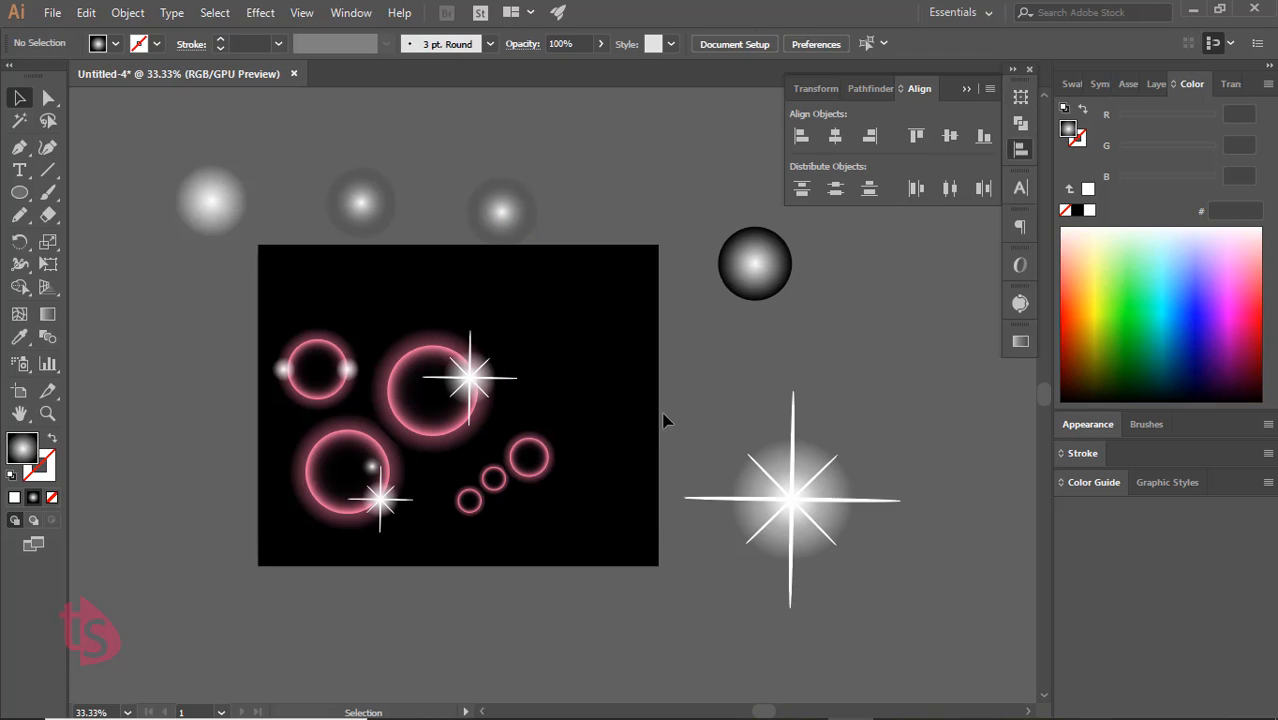
Draw a circle about 126 px across on the empty canvas beside the artboard and fill it with solid white
left_click(542, 471)
key("l")
mouse_move(123, 391)
left_mouse_down()
mouse_move(178, 446)
mouse_move(165, 433)
left_mouse_up()
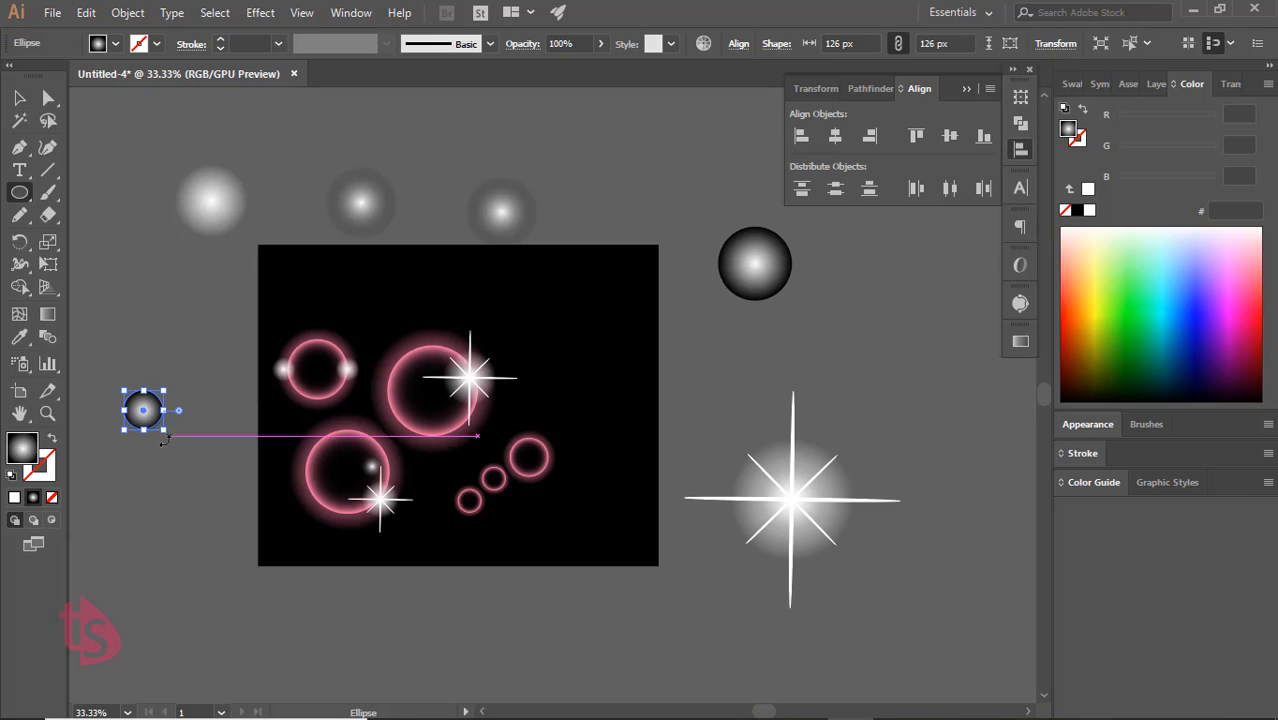
left_click(14, 497)
Set the white circle's opacity to 50% and deselect it
left_click(600, 44)
left_click_drag(601, 67, 561, 68)
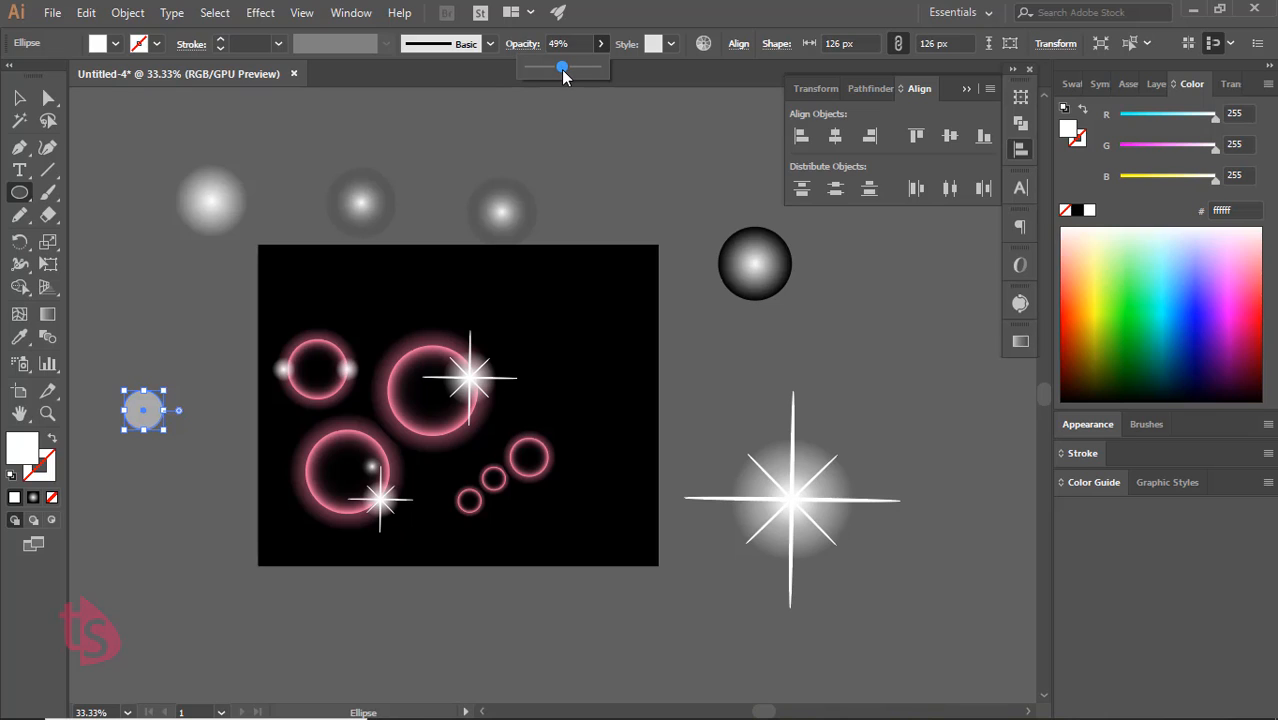
left_click_drag(559, 44, 520, 86)
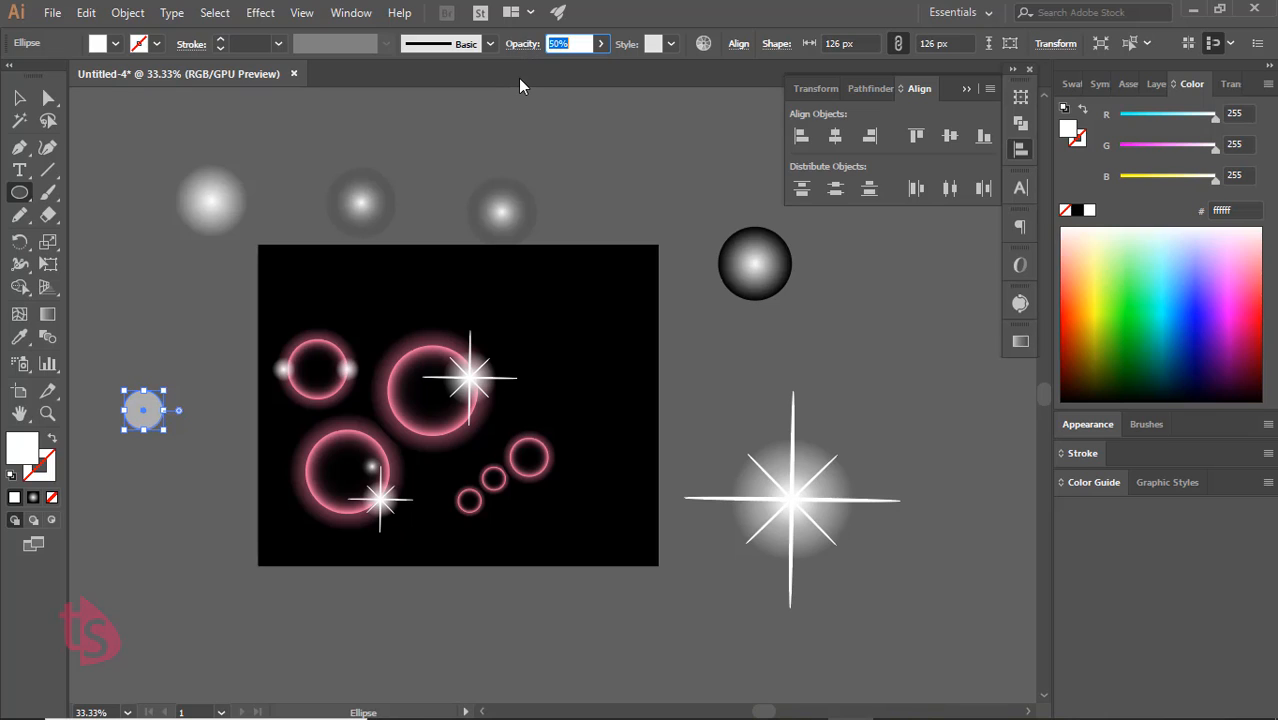
key("v")
left_click(108, 324)
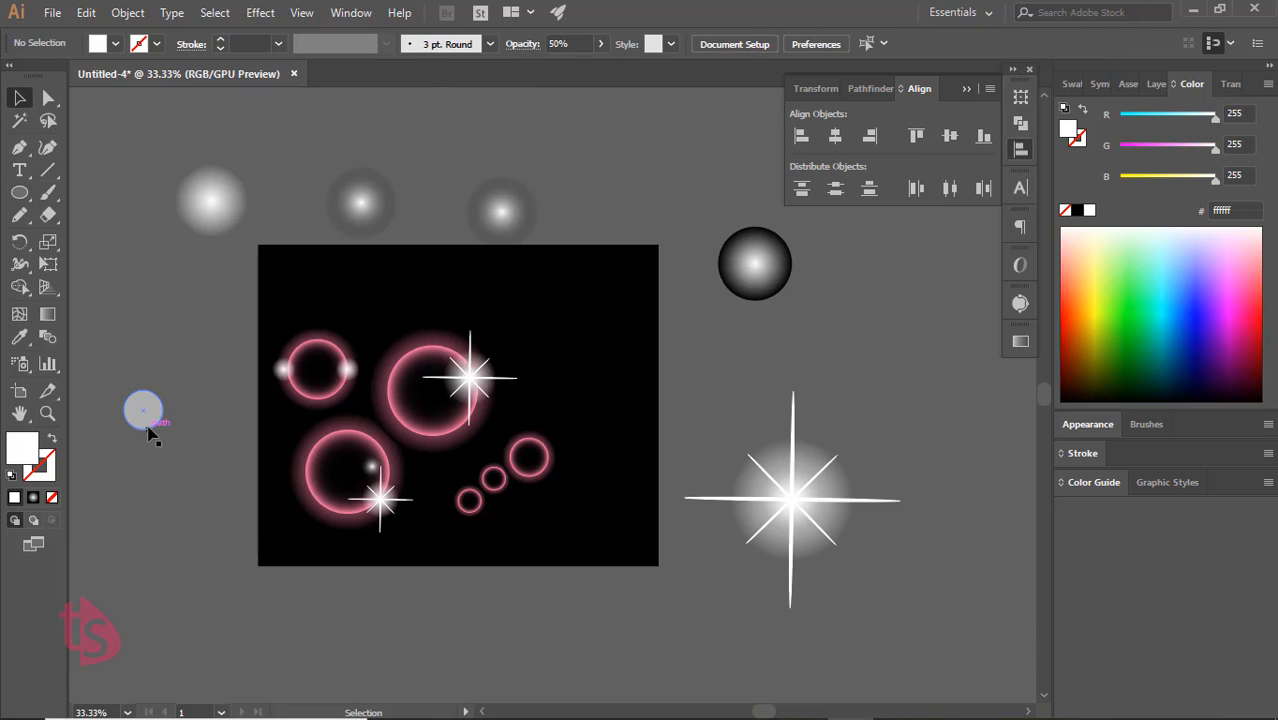
Spread six copies of the translucent white circle in a row above the two upper pink rings
left_click_drag(148, 428, 183, 503)
left_click_drag(187, 493, 522, 340)
left_click(542, 357)
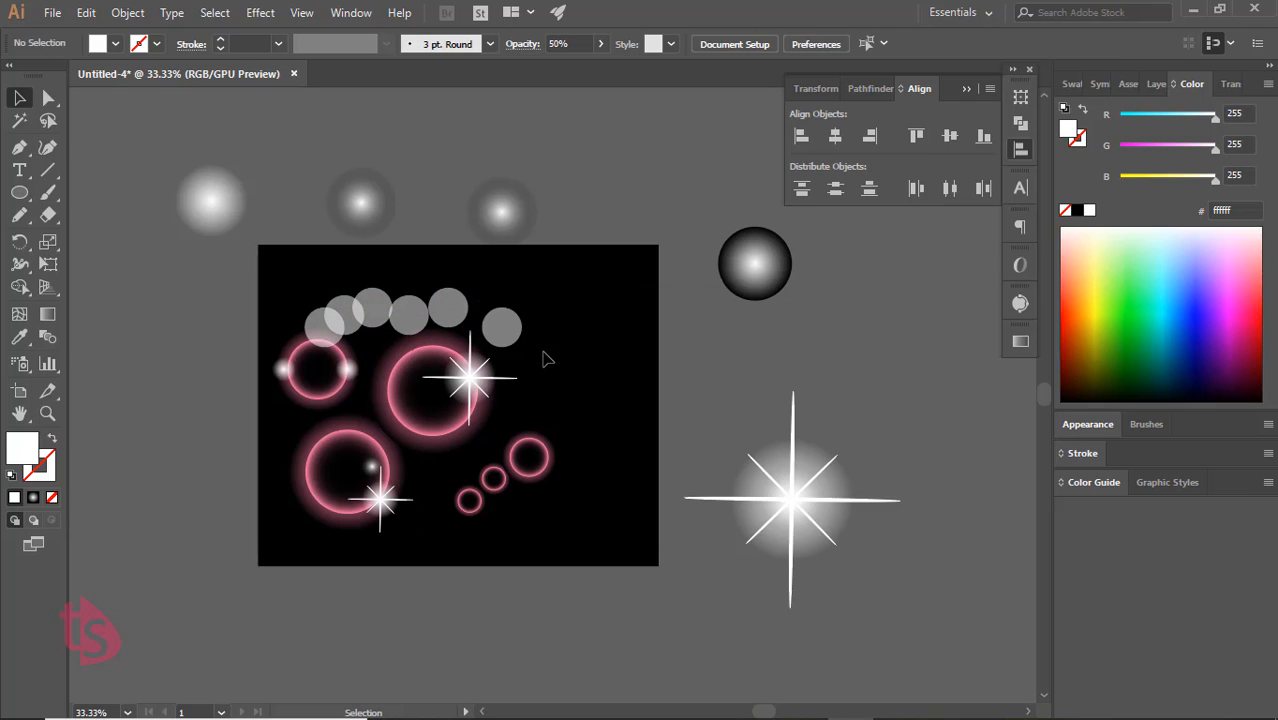
Shrink the third and fourth translucent circles in the row above the rings
left_click(367, 318)
left_click_drag(393, 328, 420, 326)
left_click(409, 321)
left_click(568, 352)
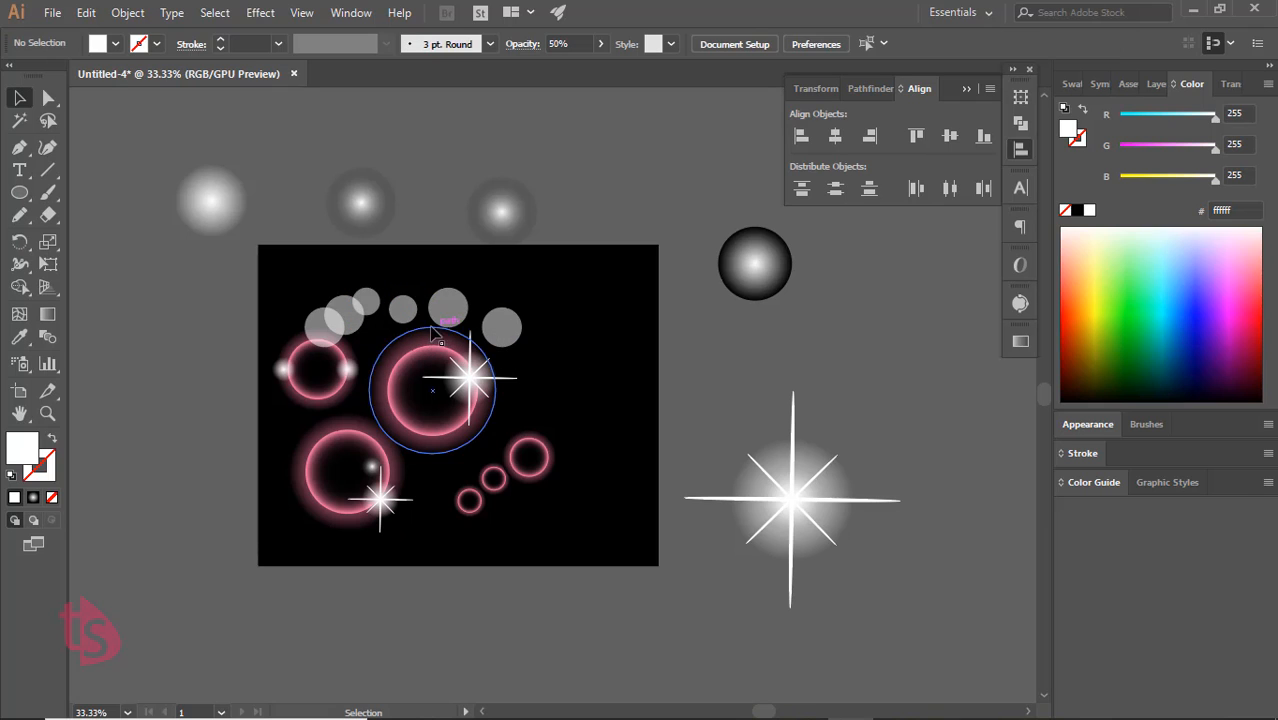
Arrange translucent circles of different sizes beside the largest ring's right edge and a flattened one below that ring
left_click(491, 334)
left_click_drag(524, 376, 454, 482)
left_click(504, 431)
left_click(526, 371)
mouse_move(549, 382)
left_mouse_down()
mouse_move(530, 354)
mouse_move(538, 361)
mouse_move(544, 325)
mouse_move(514, 324)
mouse_move(490, 350)
mouse_move(550, 405)
mouse_move(548, 388)
mouse_move(535, 399)
left_mouse_up()
left_click(561, 397)
Enlarge a translucent circle and place it above and right of the star on the largest ring
left_click(513, 344)
left_click(576, 348)
left_click(455, 320)
left_click(578, 415)
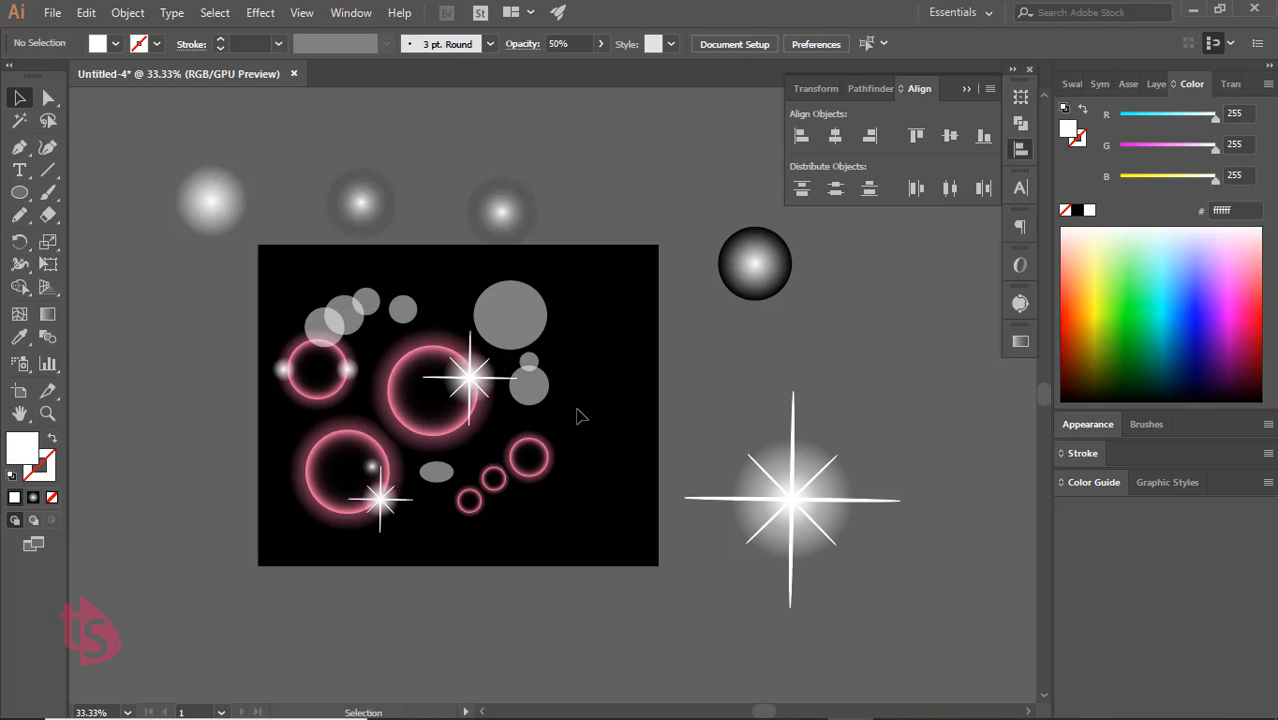
Shrink the large translucent circle and place a smaller circle on each side of it
left_click(517, 340)
left_click_drag(557, 355, 535, 341)
left_click(406, 318)
left_click_drag(418, 325, 488, 315)
left_click(588, 318)
left_click(500, 328)
left_click(543, 329)
left_click(569, 328)
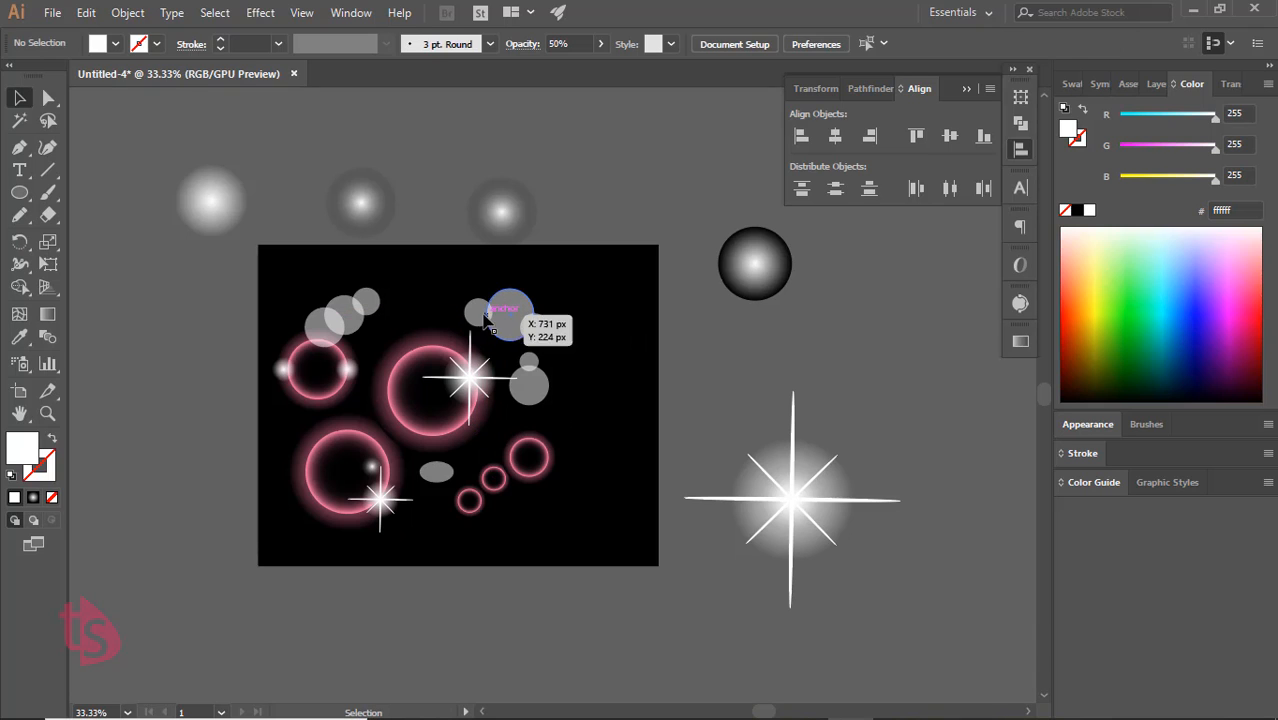
Enlarge the circle left of the upper cluster and nudge the small circle above the upper-left rings downward
left_click(483, 314)
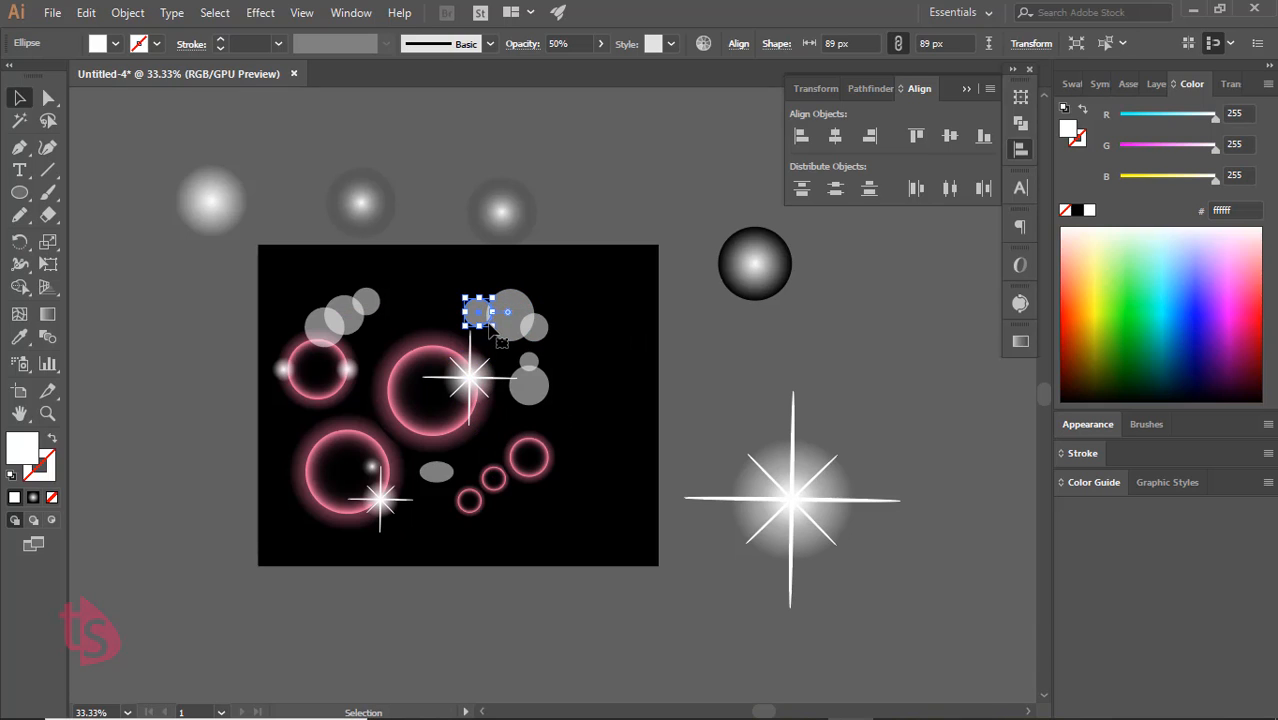
left_click_drag(493, 330, 501, 335)
left_click(570, 353)
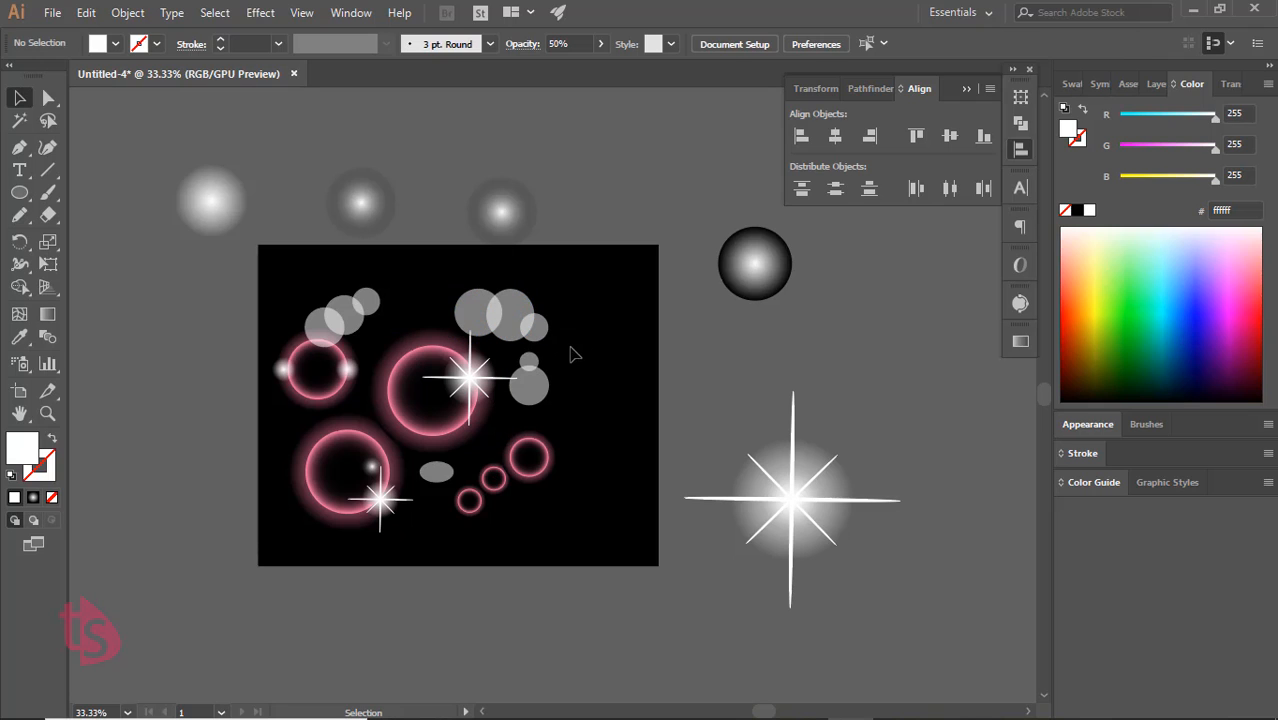
left_click_drag(377, 304, 381, 317)
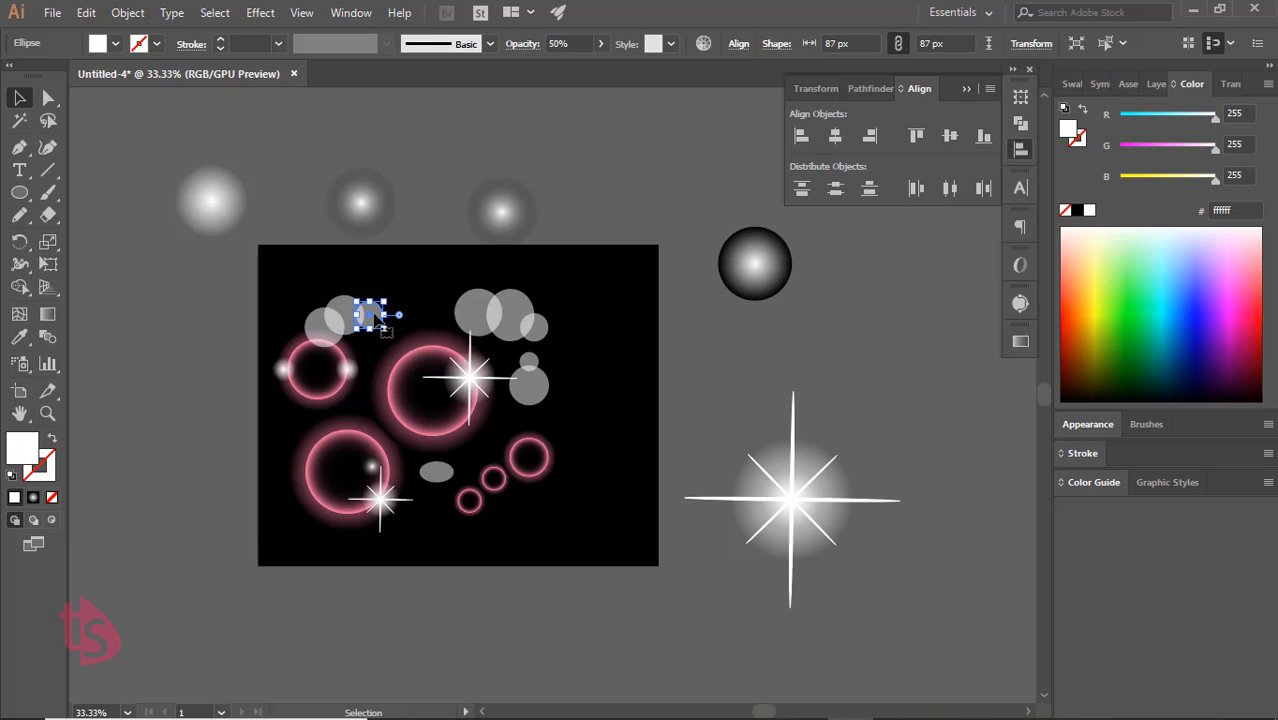
Copy the translucent circle beside the largest ring to the end of the upper cluster and above the small rings' right side
left_click(440, 474)
left_click(528, 383)
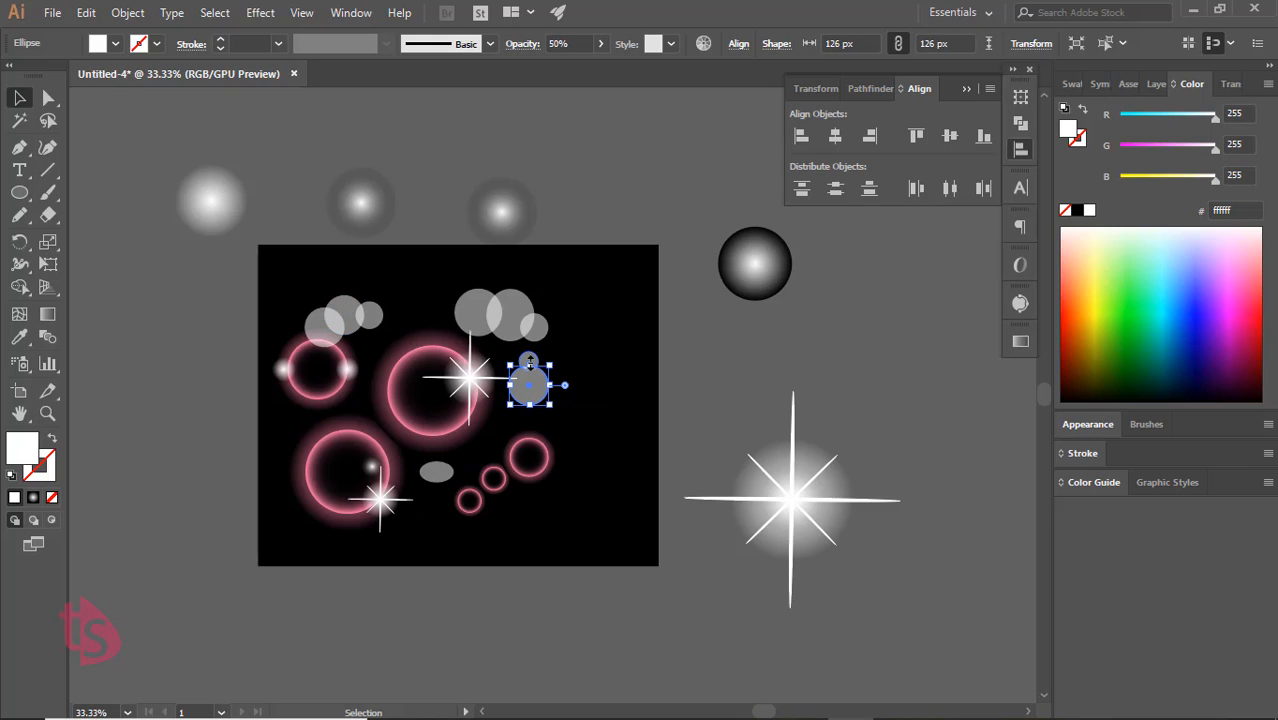
left_click(566, 348)
left_click(529, 360)
left_click_drag(537, 393, 568, 428)
left_click(590, 430)
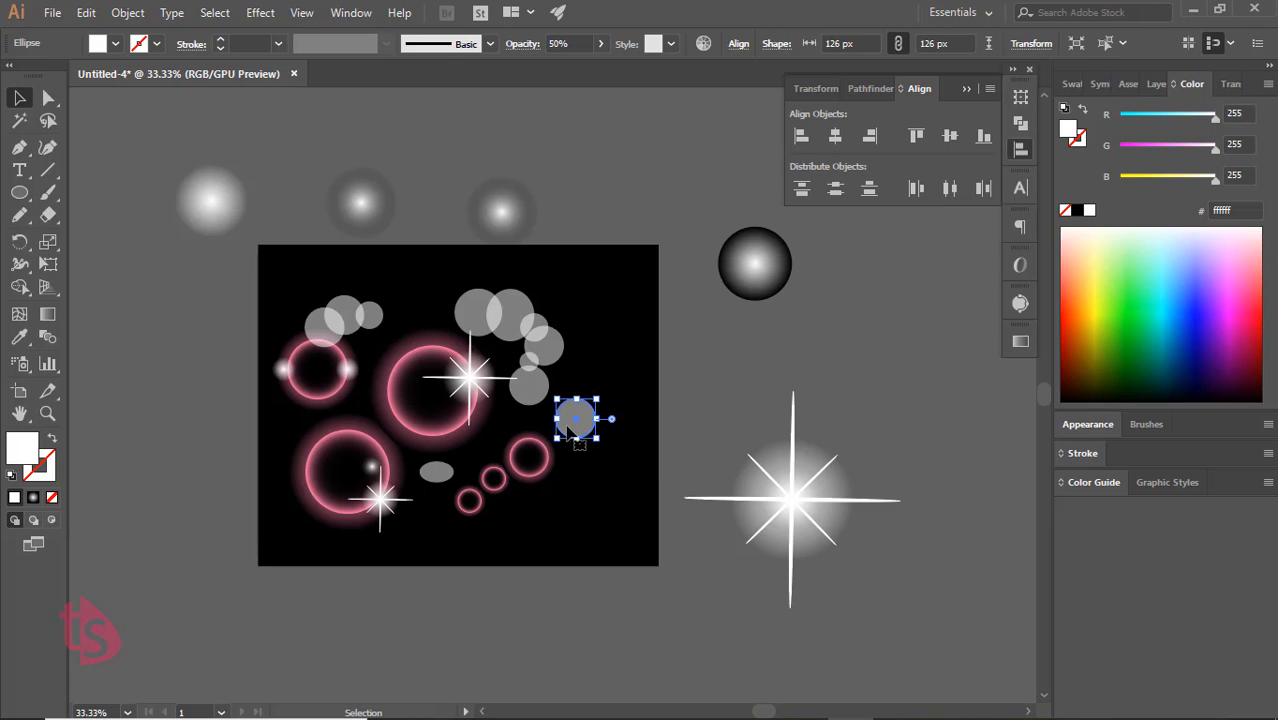
Add more translucent circle copies down the artboard's right side and place a copy of the small pink ring above them
left_click_drag(537, 368, 586, 500)
left_click(592, 446)
left_click(594, 505)
left_click(595, 487)
left_click_drag(541, 388, 609, 336)
left_click_drag(537, 482, 589, 394)
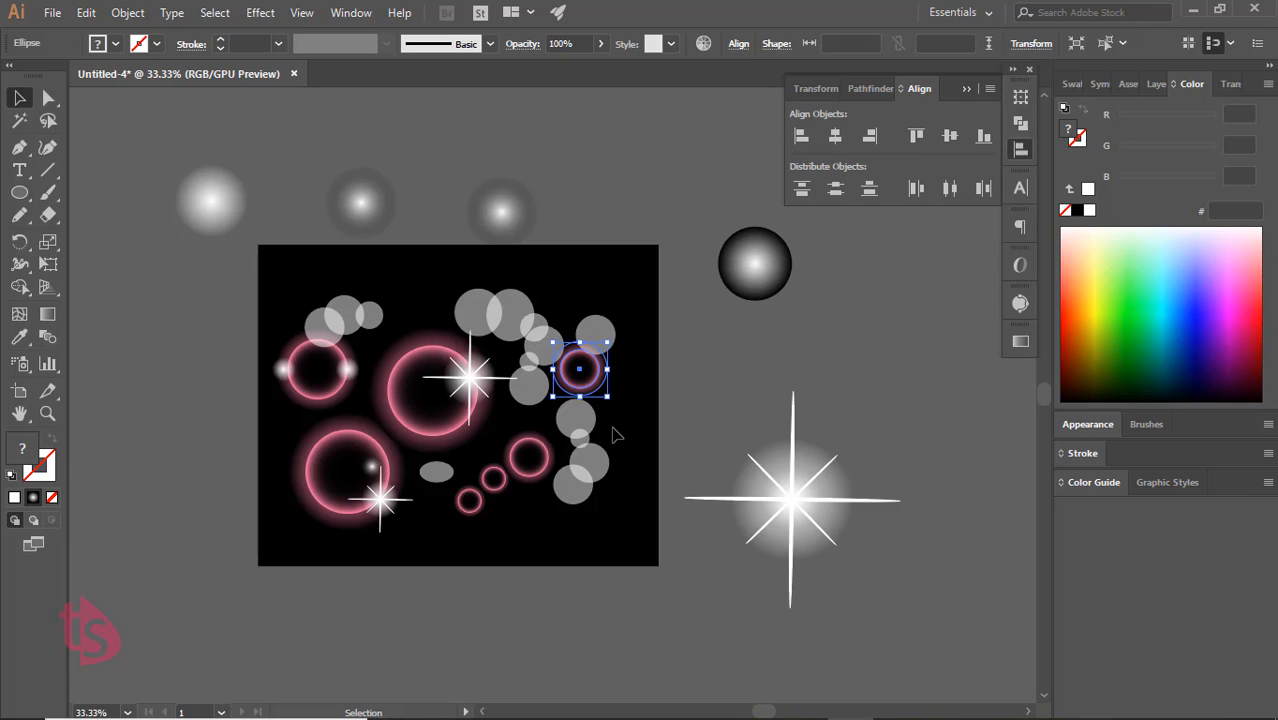
Place a full-size copy of the glowing star over the uppermost of the three small diagonal rings
left_click(820, 528)
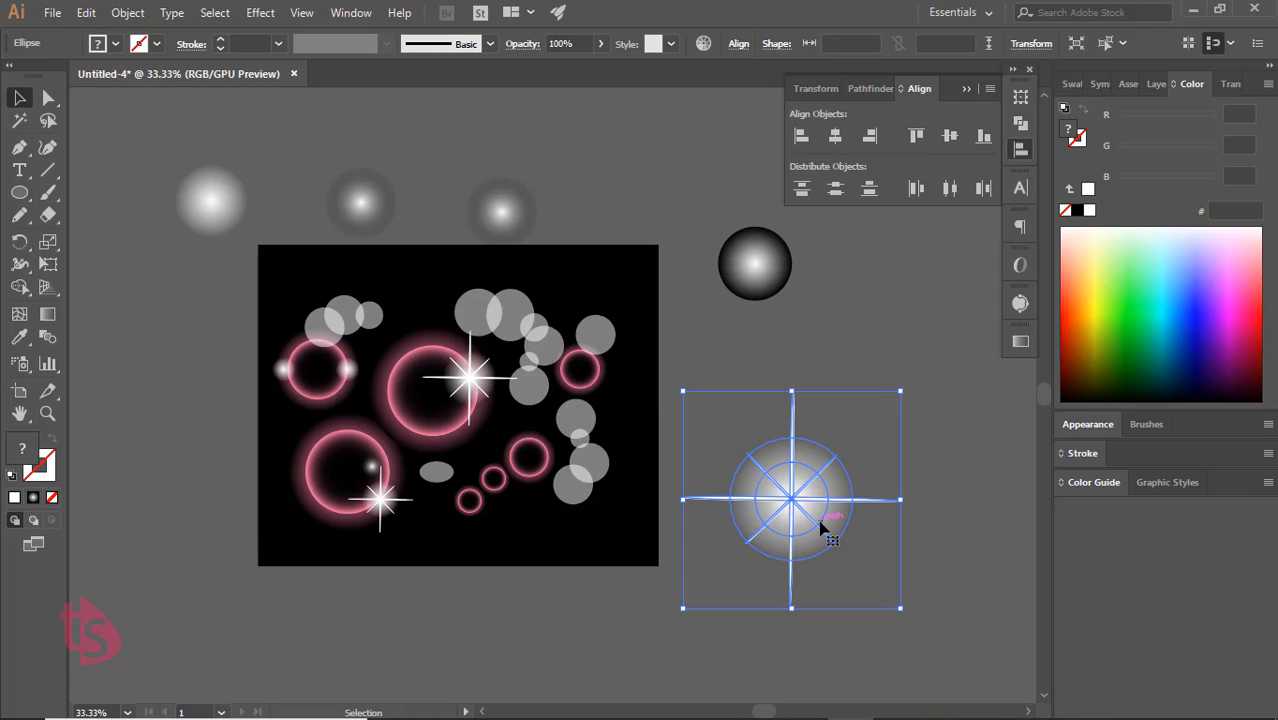
left_click_drag(803, 522, 540, 472)
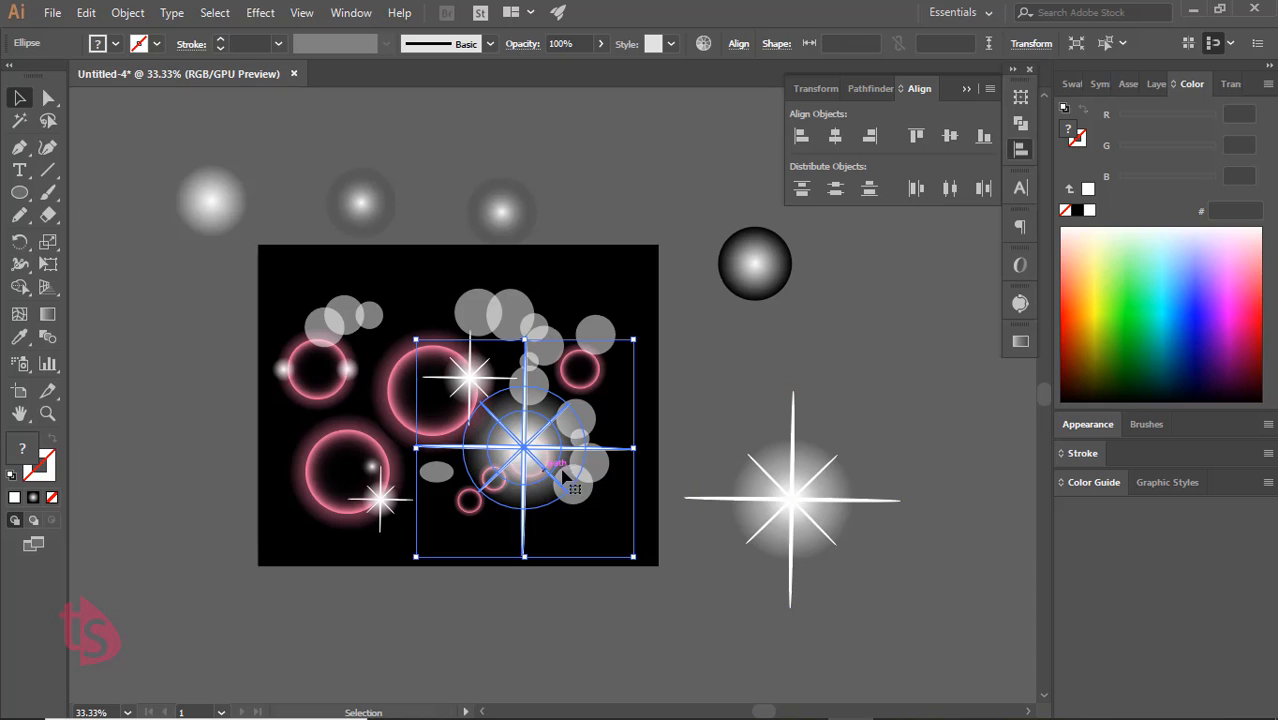
left_click(690, 432)
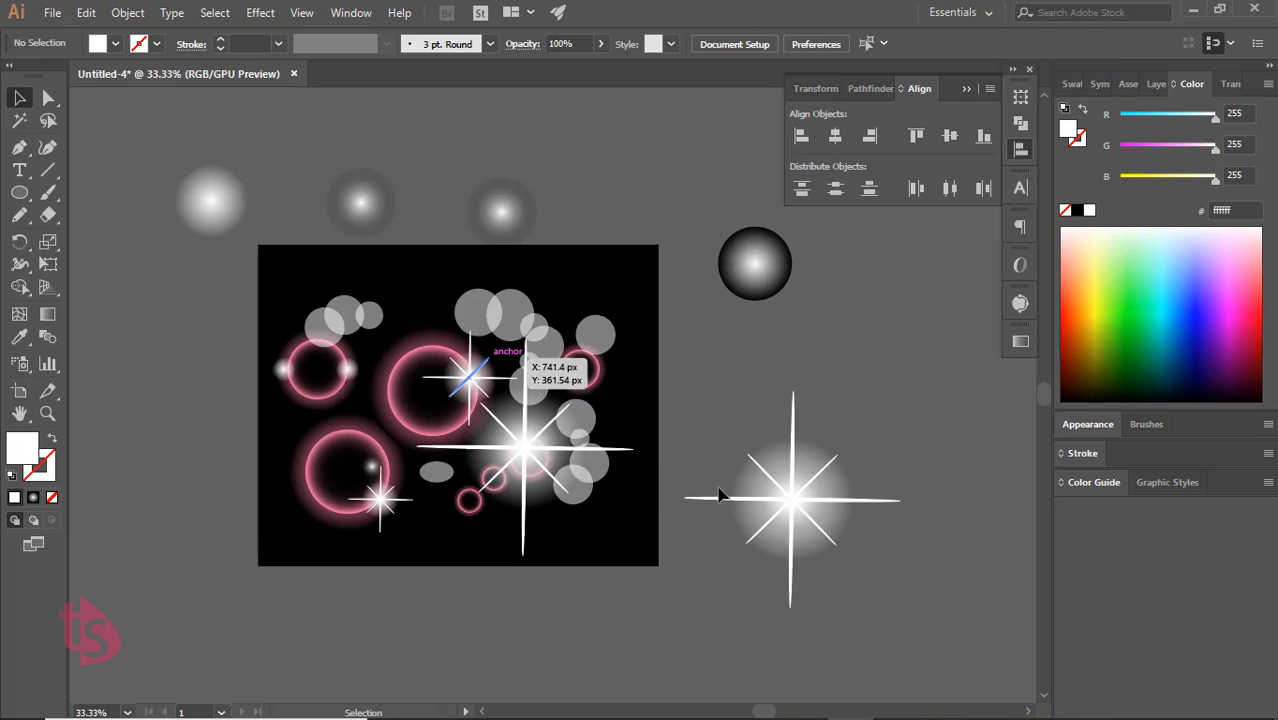
Place a scaled-down copy of the glowing star above the gap between the two upper-left rings
left_click(855, 540)
left_click_drag(855, 540, 416, 338)
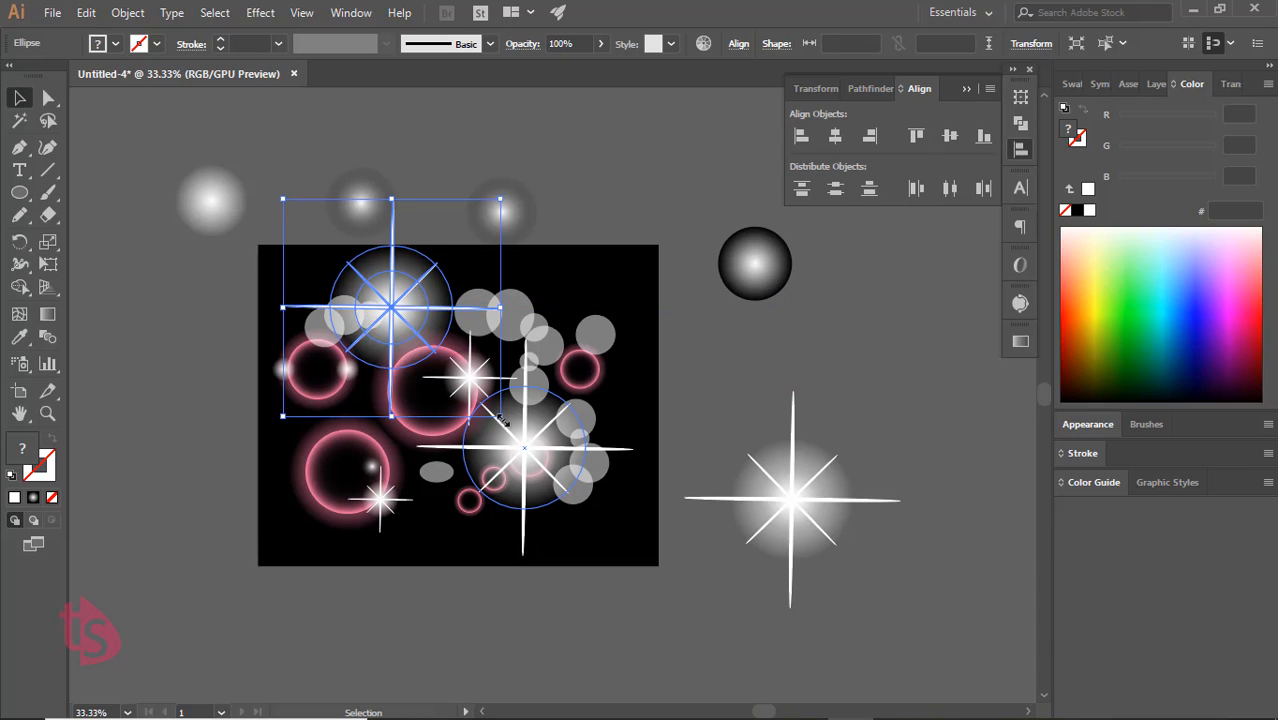
left_click_drag(500, 417, 455, 372)
left_click(699, 399)
left_click(395, 318)
left_click(667, 405)
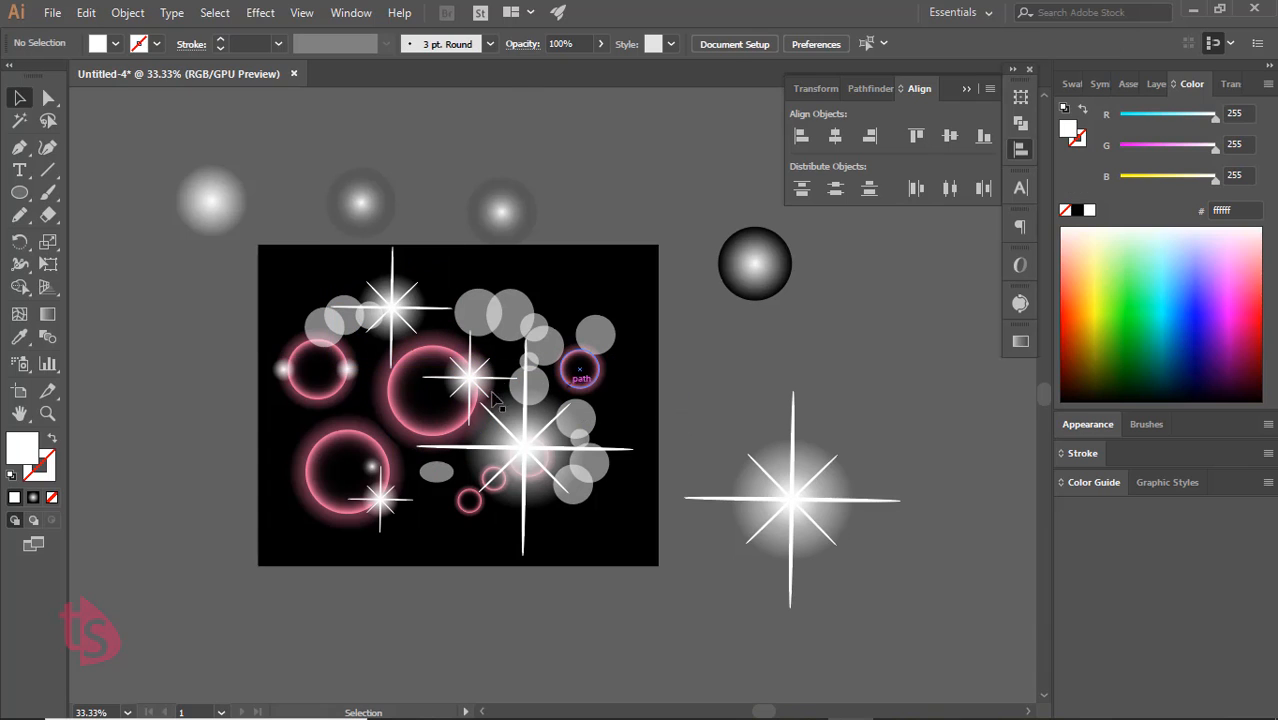
Place a copy of the lower-left pink ring in the artboard's upper-right corner
left_click(366, 440)
left_click(365, 440, "shift")
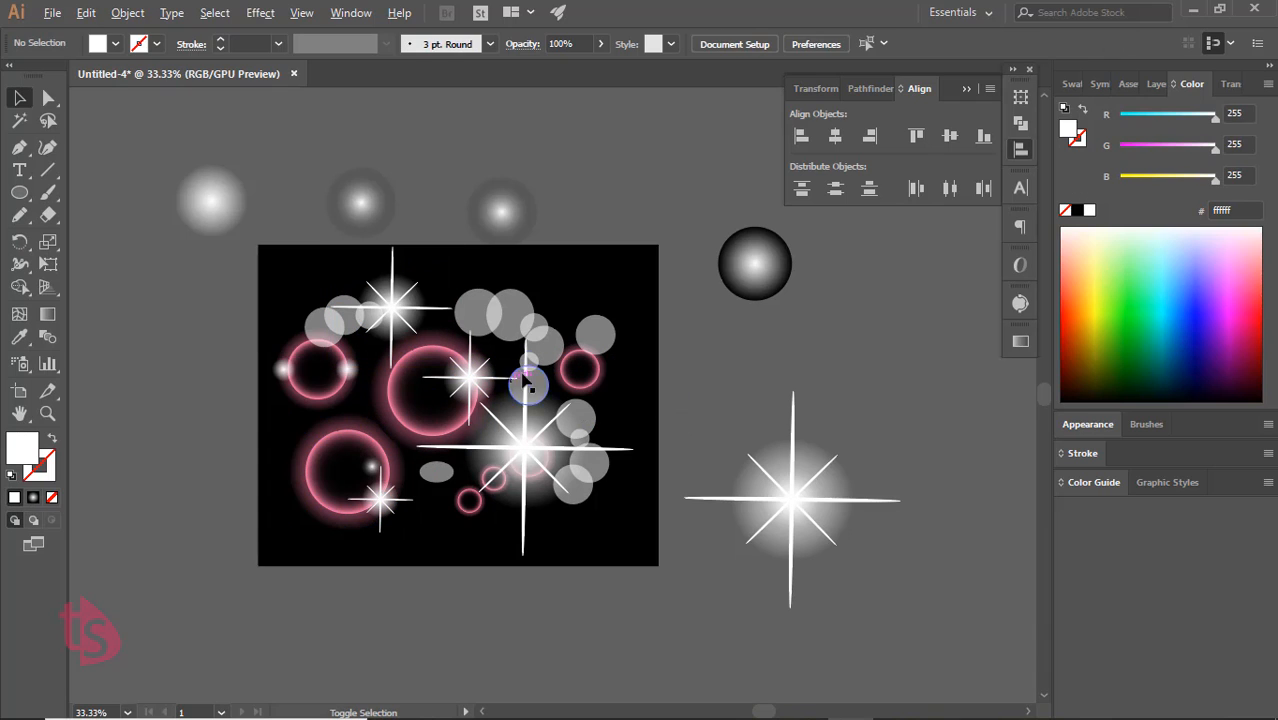
left_click(376, 450)
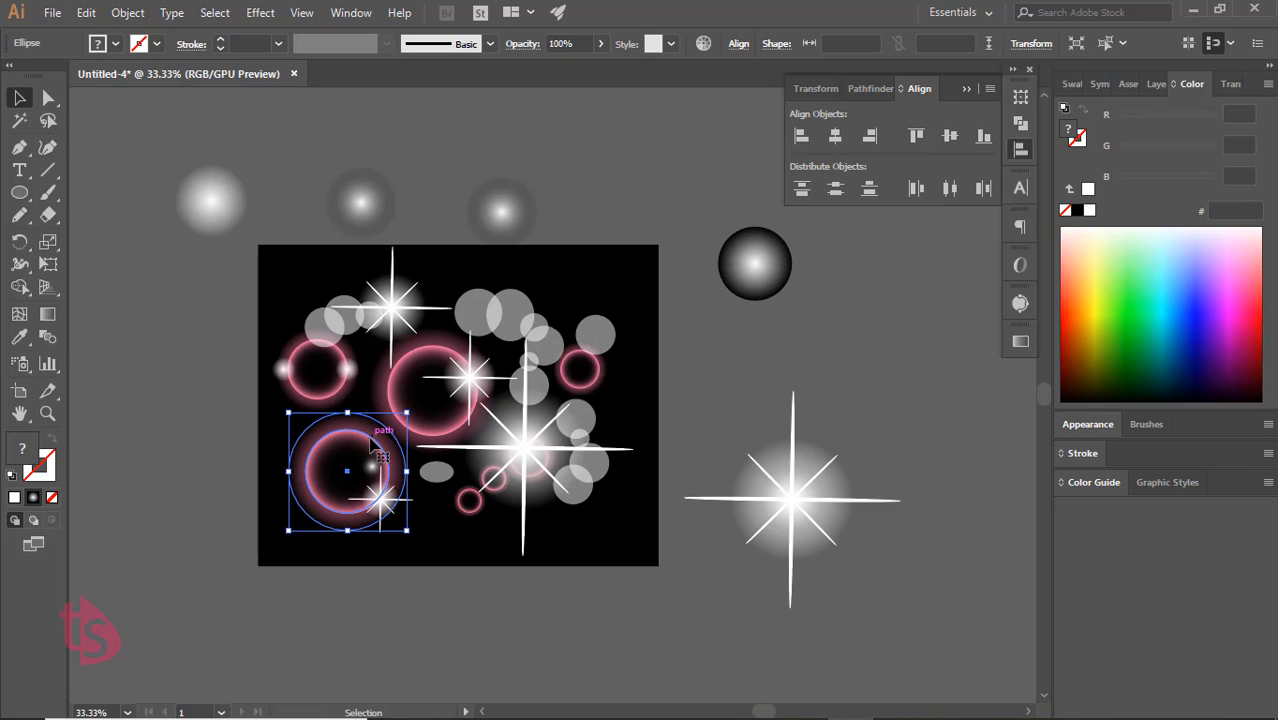
left_click(376, 450, "shift")
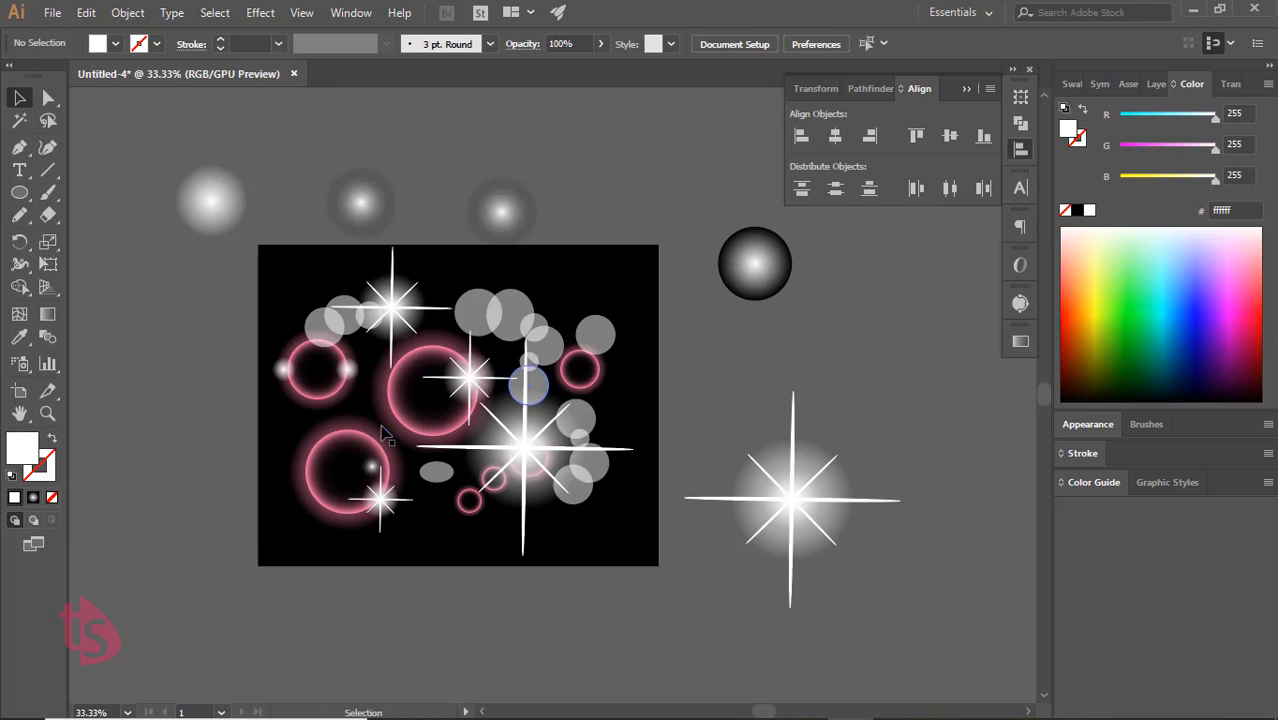
left_click_drag(366, 440, 600, 286)
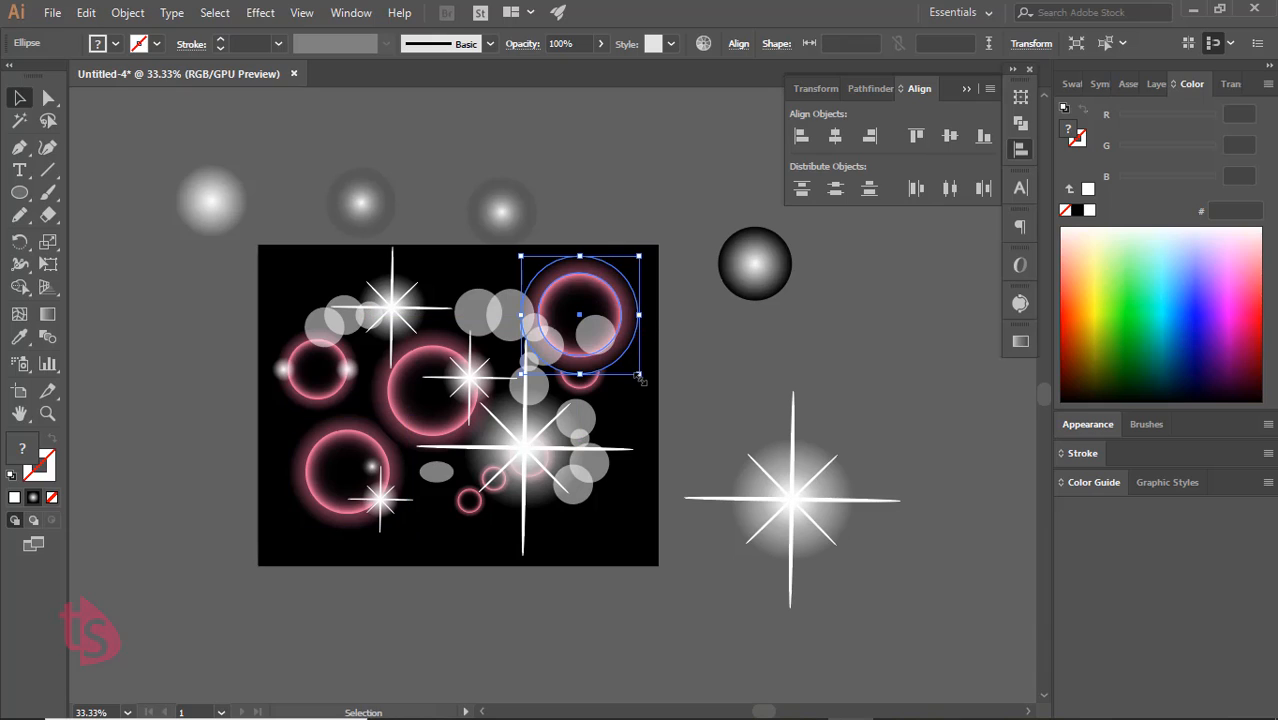
left_click_drag(590, 383, 693, 408)
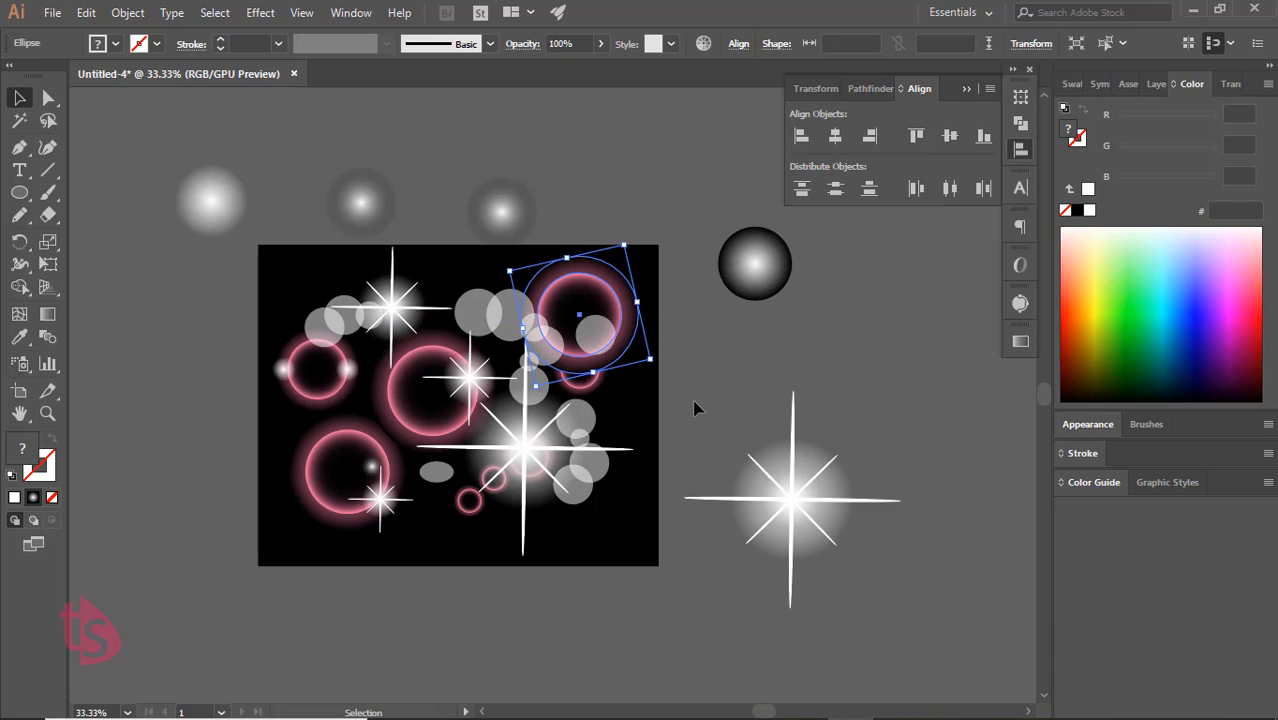
left_click(693, 408)
Move the rightmost radial glow from above the artboard onto the left edge of the lower-left pink ring
left_click_drag(514, 217, 313, 500)
left_click(360, 570)
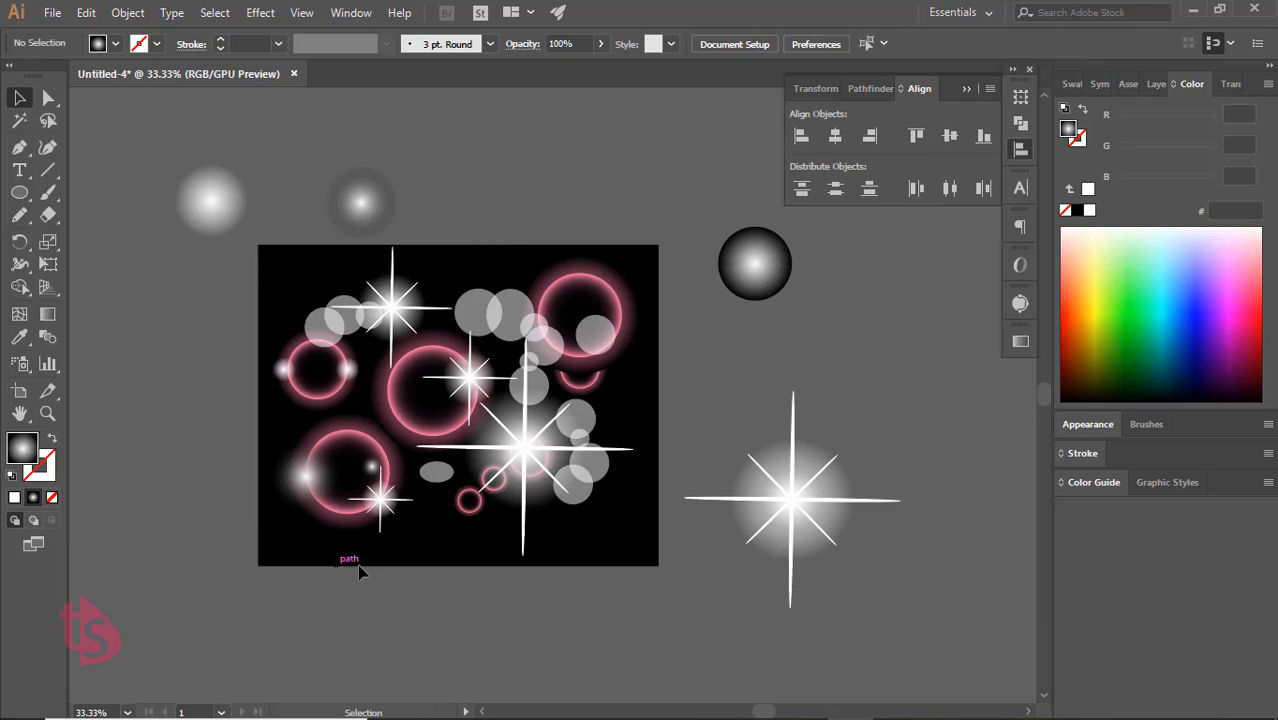
left_click(792, 522)
Place a copy of the largest pink ring in the artboard's lower-right corner
left_click(441, 439)
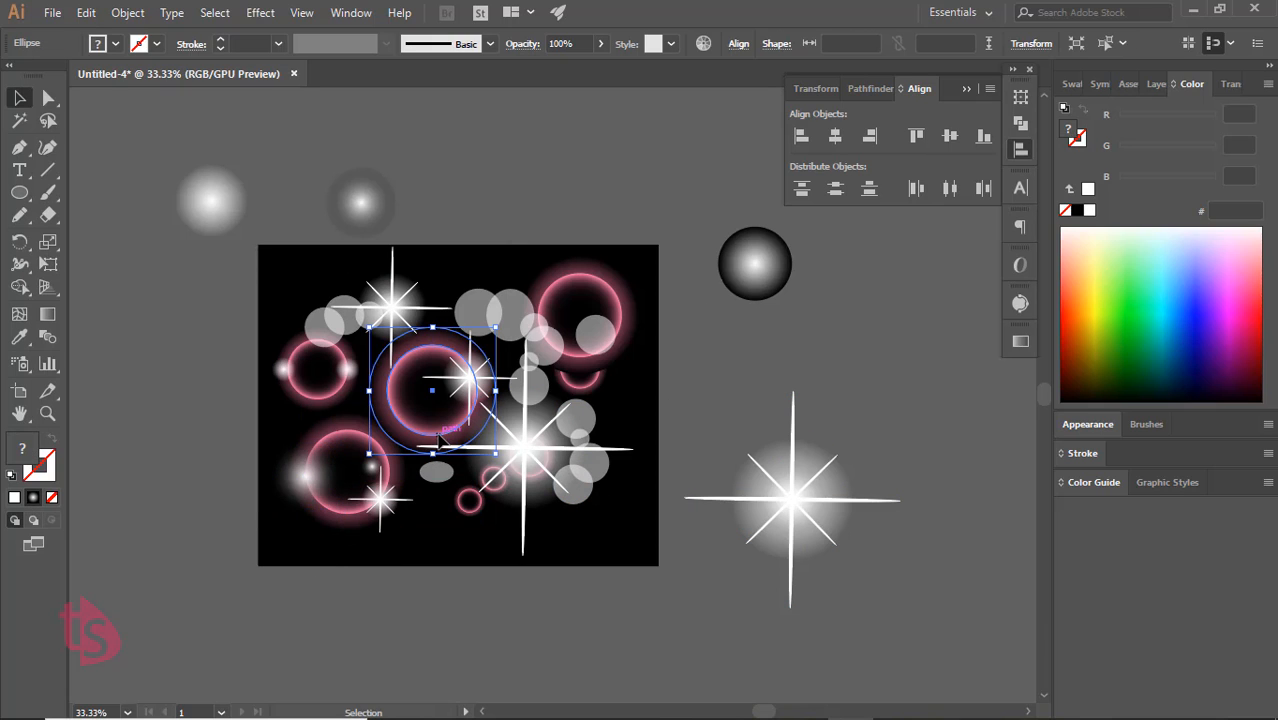
left_click_drag(441, 439, 601, 547)
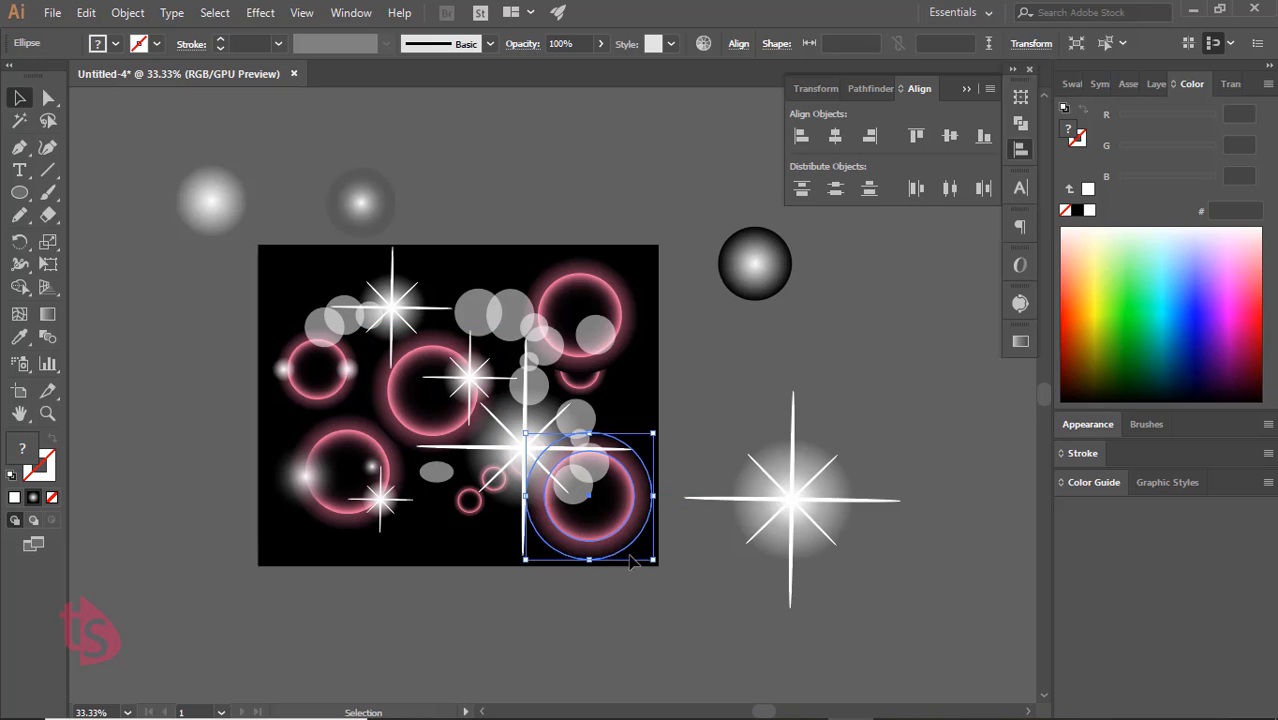
left_click(650, 572)
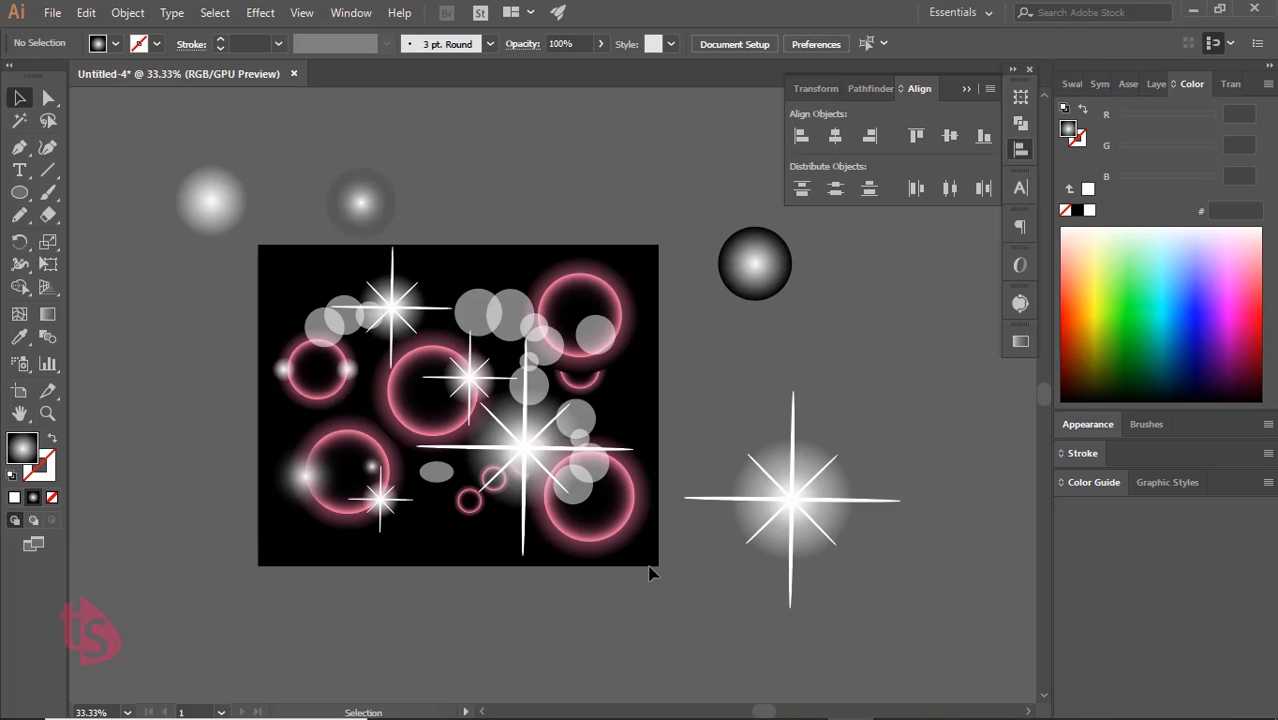
Place a scaled-down copy of the glowing star on the upper-right edge of the upper-right pink ring
left_click(795, 508)
left_click_drag(764, 477, 649, 292)
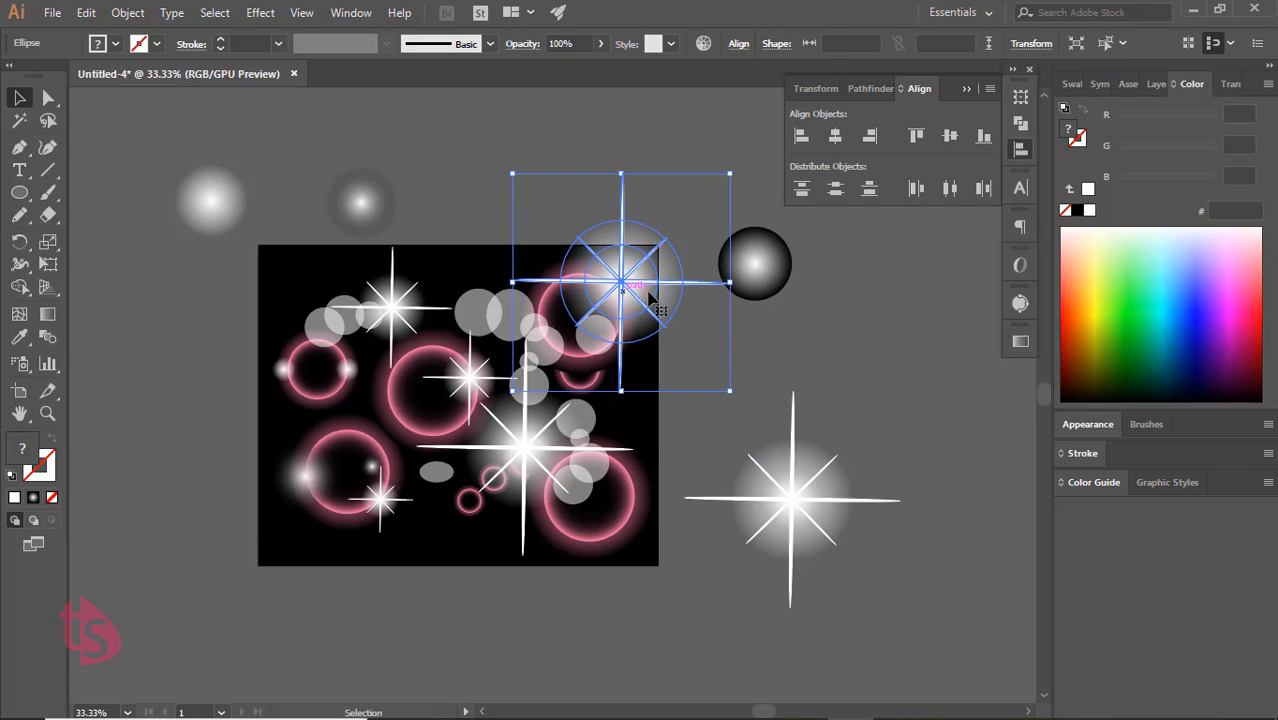
left_click_drag(730, 175, 628, 290)
left_click(676, 213)
Place three translucent circles of different sizes along the artboard's right edge, between the two large right-hand rings
left_click(641, 415)
left_click_drag(588, 419, 645, 364)
left_click(682, 390)
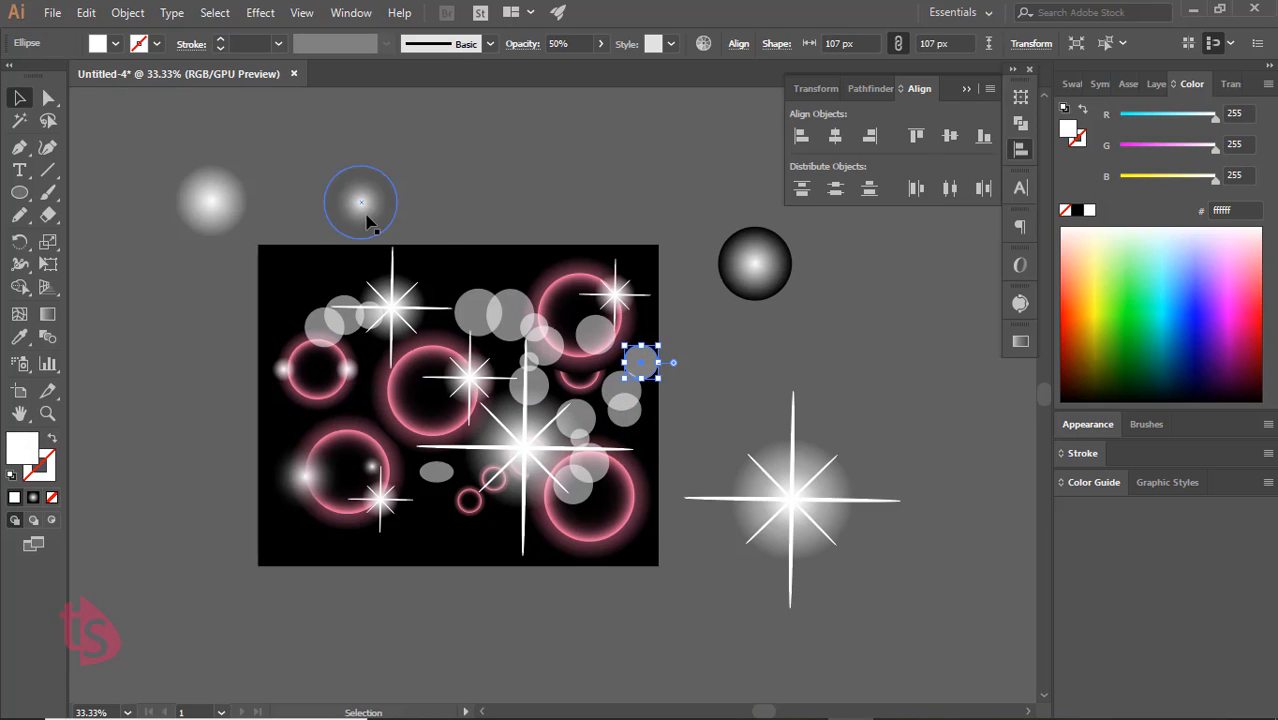
Move the two remaining radial glows into the artboard's upper-left and lower-left corners
left_click_drag(365, 214, 310, 293)
left_click(800, 508)
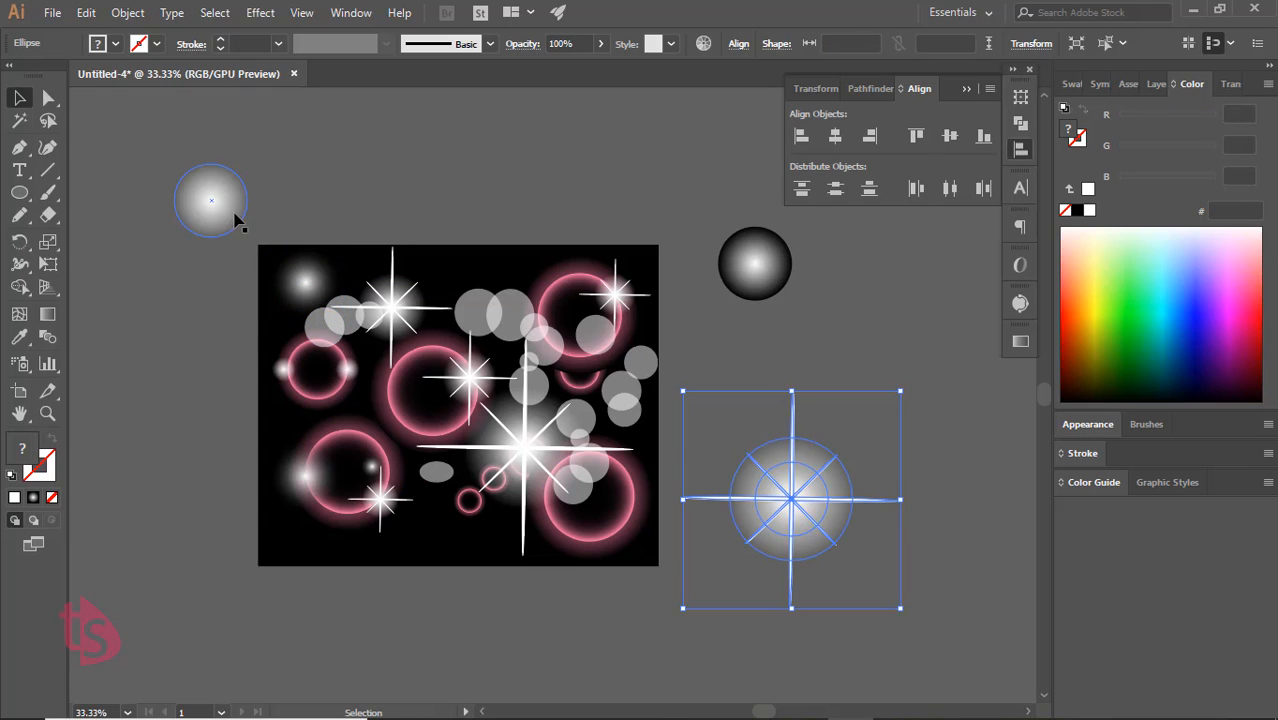
left_click_drag(237, 219, 309, 547)
left_click(308, 585)
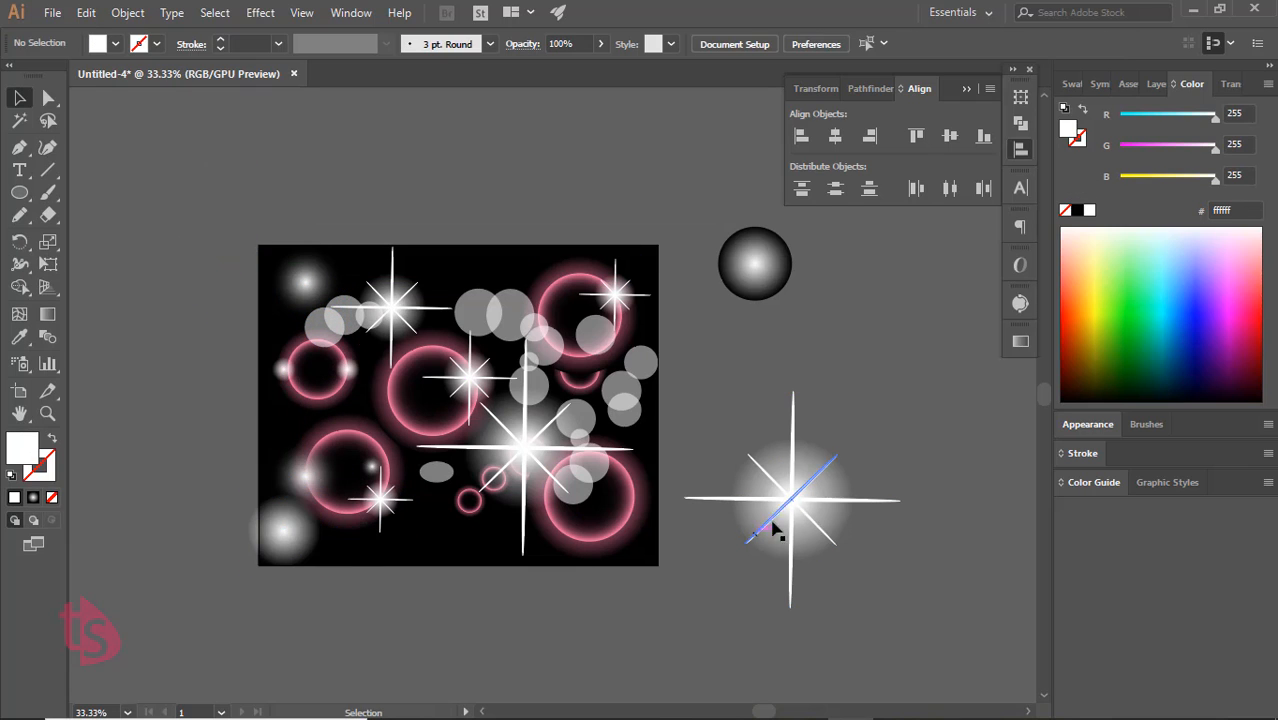
Place a copy of the 126 px translucent circle at the bottom edge of the artboard, below the flattened ellipse
left_click_drag(576, 482, 428, 546)
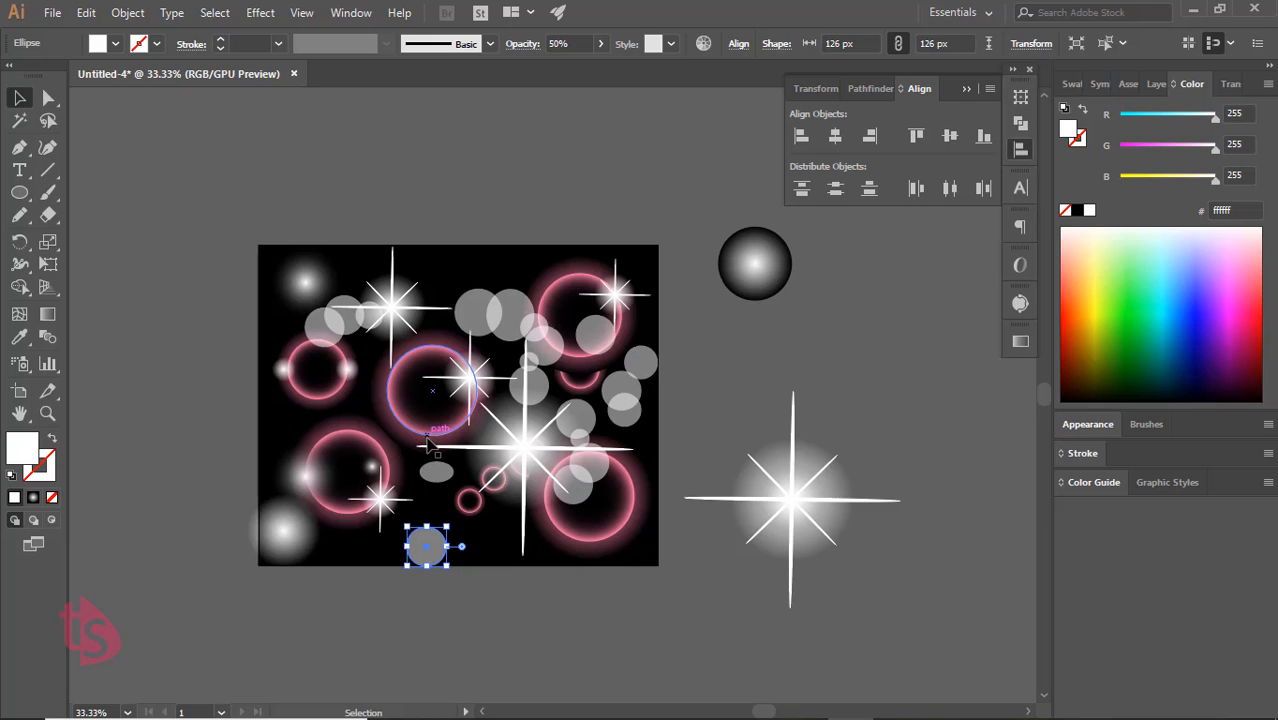
Place a scaled-down copy of the central pink ring around the flattened ellipse below it
left_click_drag(428, 442, 457, 529)
left_click_drag(509, 562, 444, 504)
left_click_drag(422, 488, 438, 498)
Place a full-size pink ring copy over the left-hand rings and a slightly smaller one behind the translucent circles at the upper centre
left_click_drag(496, 576, 474, 271)
left_click(608, 598)
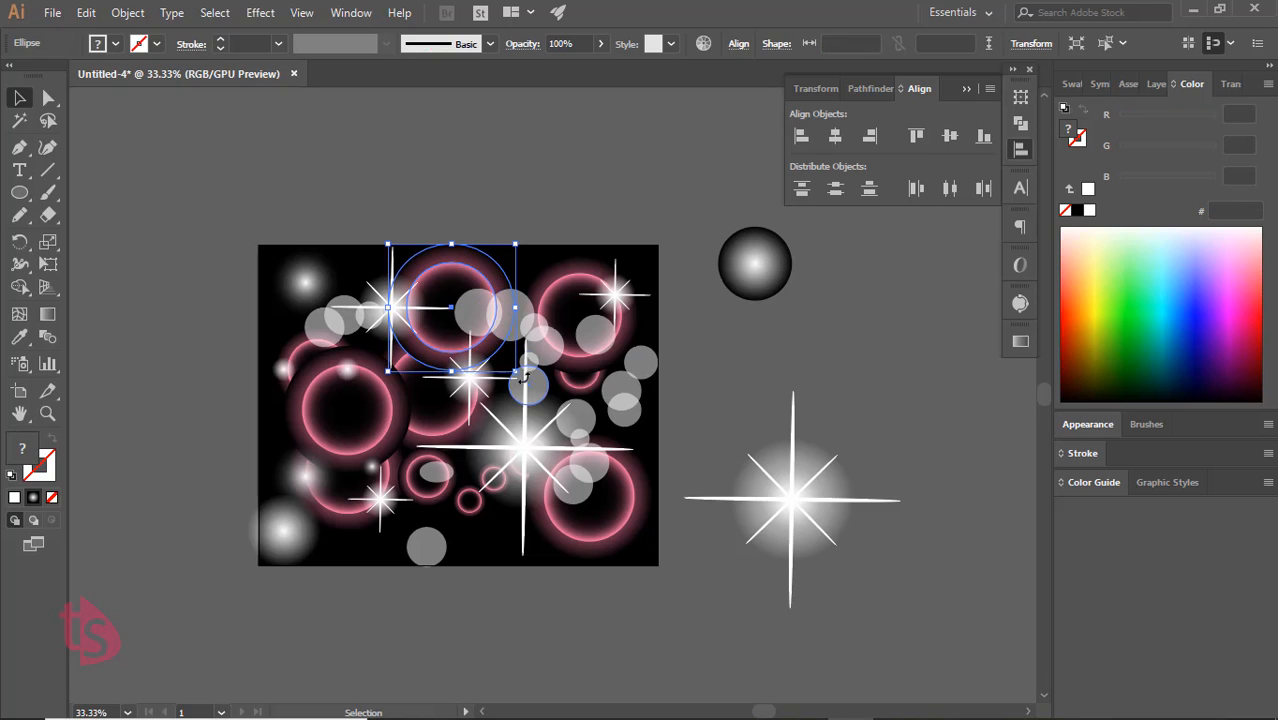
left_click_drag(516, 370, 487, 343)
left_click_drag(452, 296, 487, 331)
left_click(531, 240)
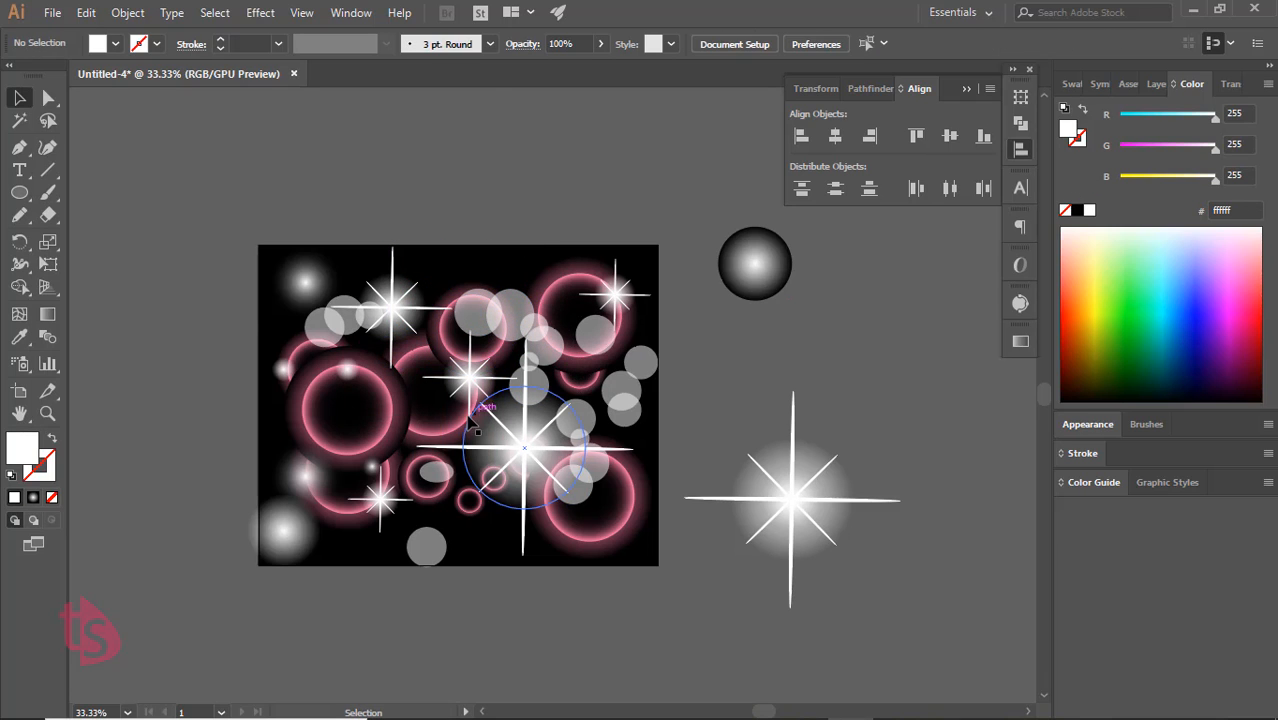
left_click(473, 420)
left_click(695, 582)
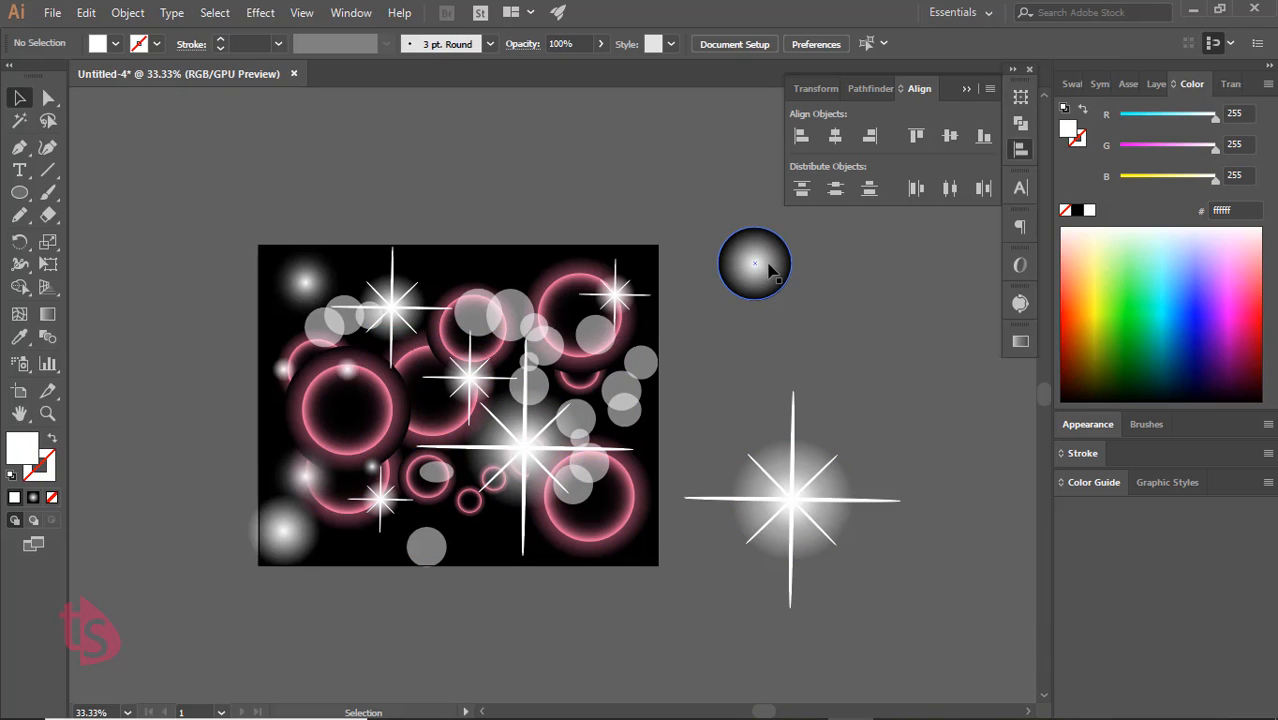
Place a radial glow copy inside the large left ring and small glowing star copies along the artboard's left and bottom edges
left_click_drag(262, 530, 340, 444)
left_click(259, 439)
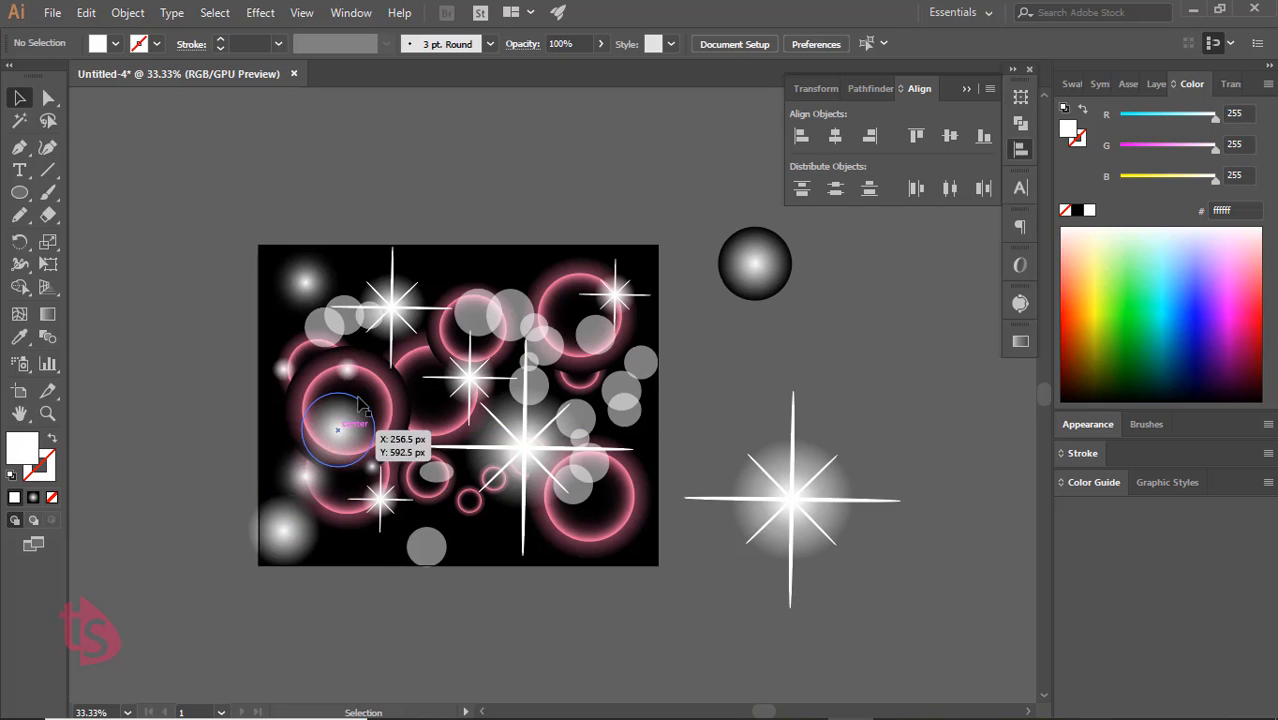
left_click_drag(380, 500, 281, 439)
left_click(363, 567)
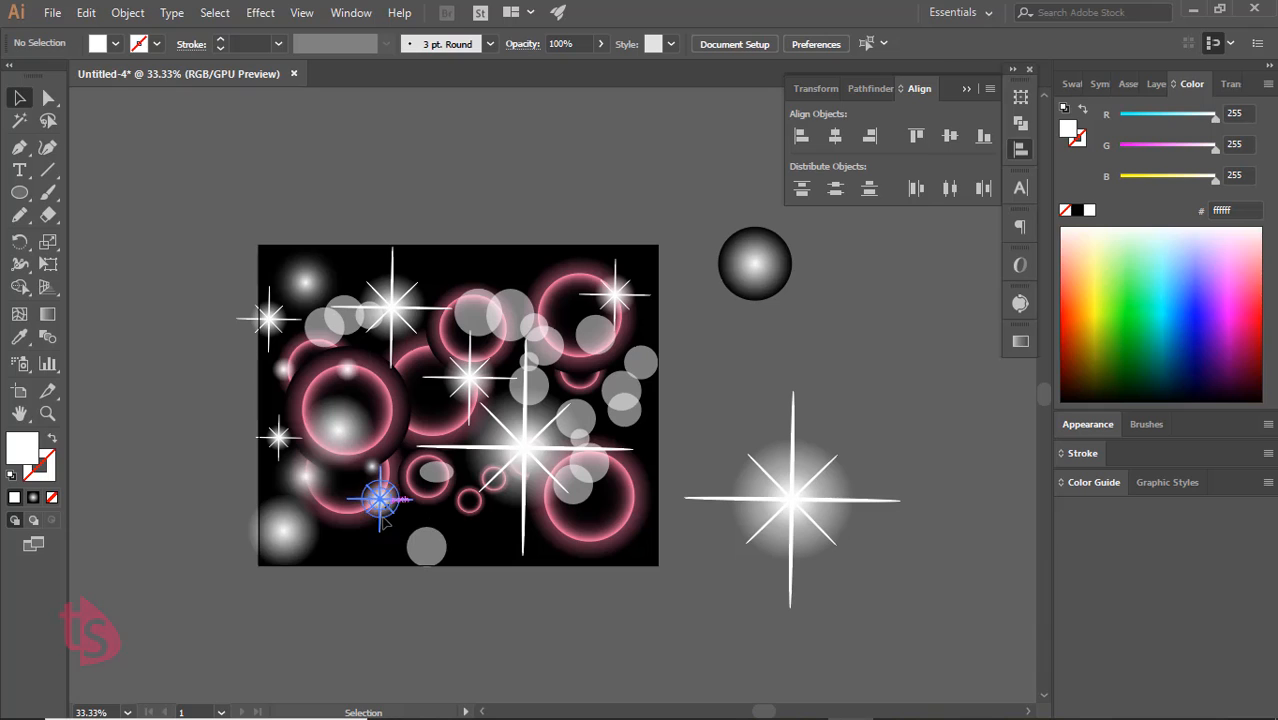
left_click_drag(383, 520, 386, 566)
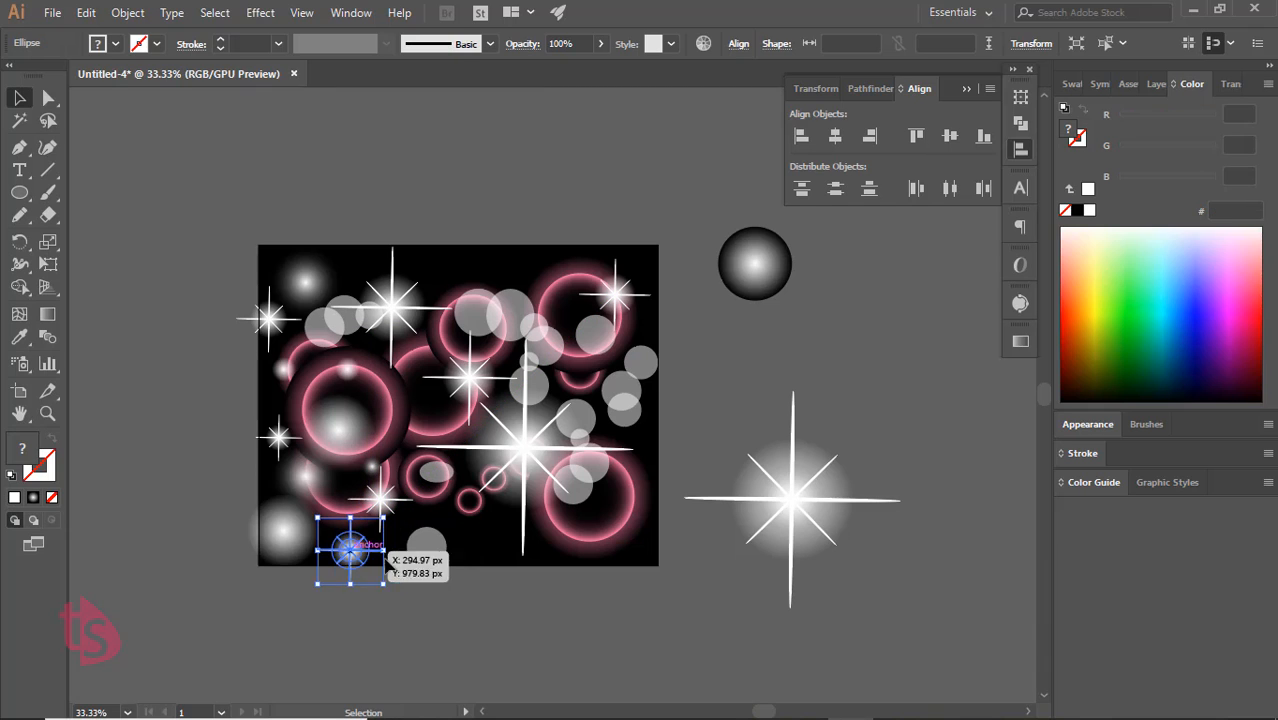
left_click(479, 563)
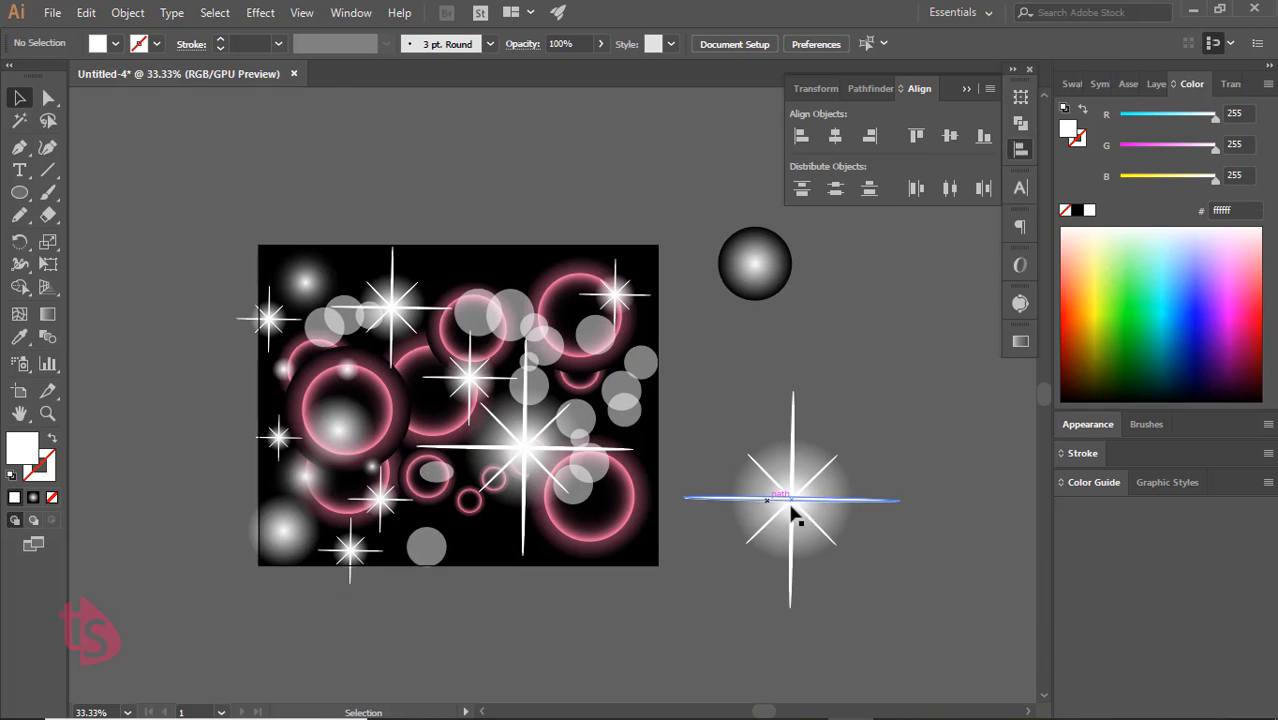
Place three translucent circle copies of two sizes near the artboard's bottom centre and a larger one at its top centre
left_click_drag(598, 396, 512, 530)
left_click(520, 577)
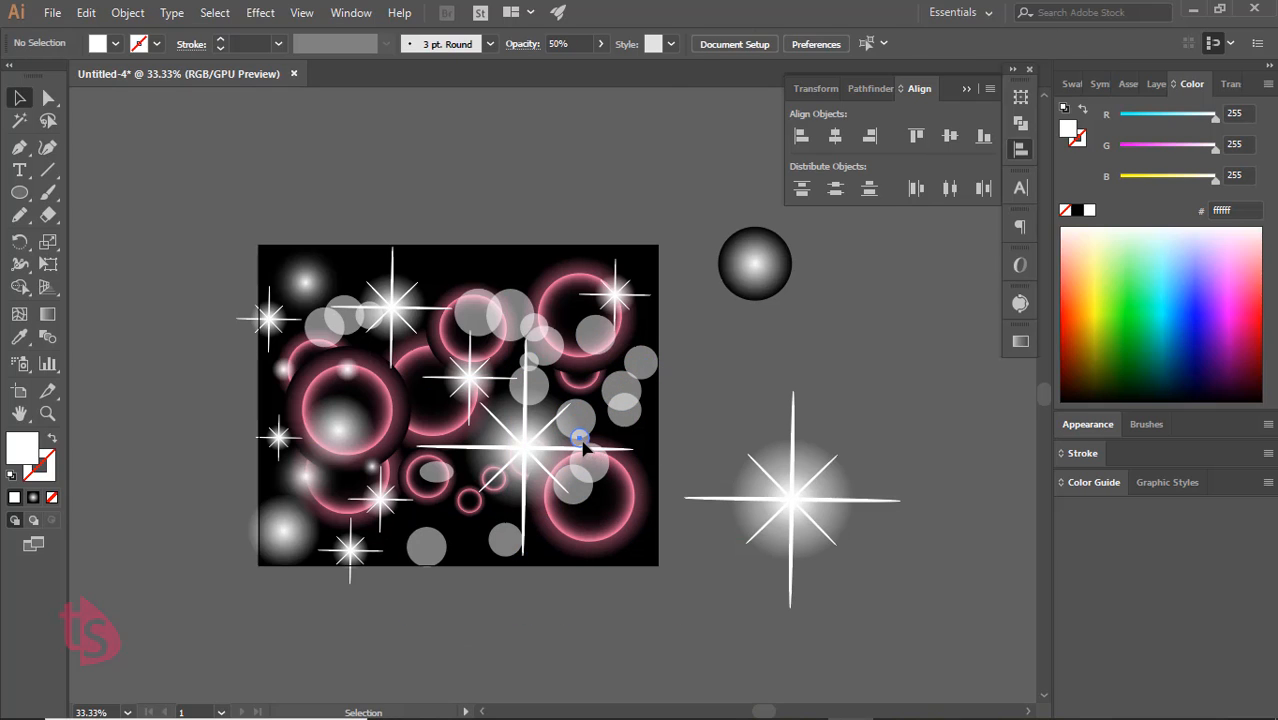
left_click_drag(583, 442, 490, 547)
left_click(485, 580)
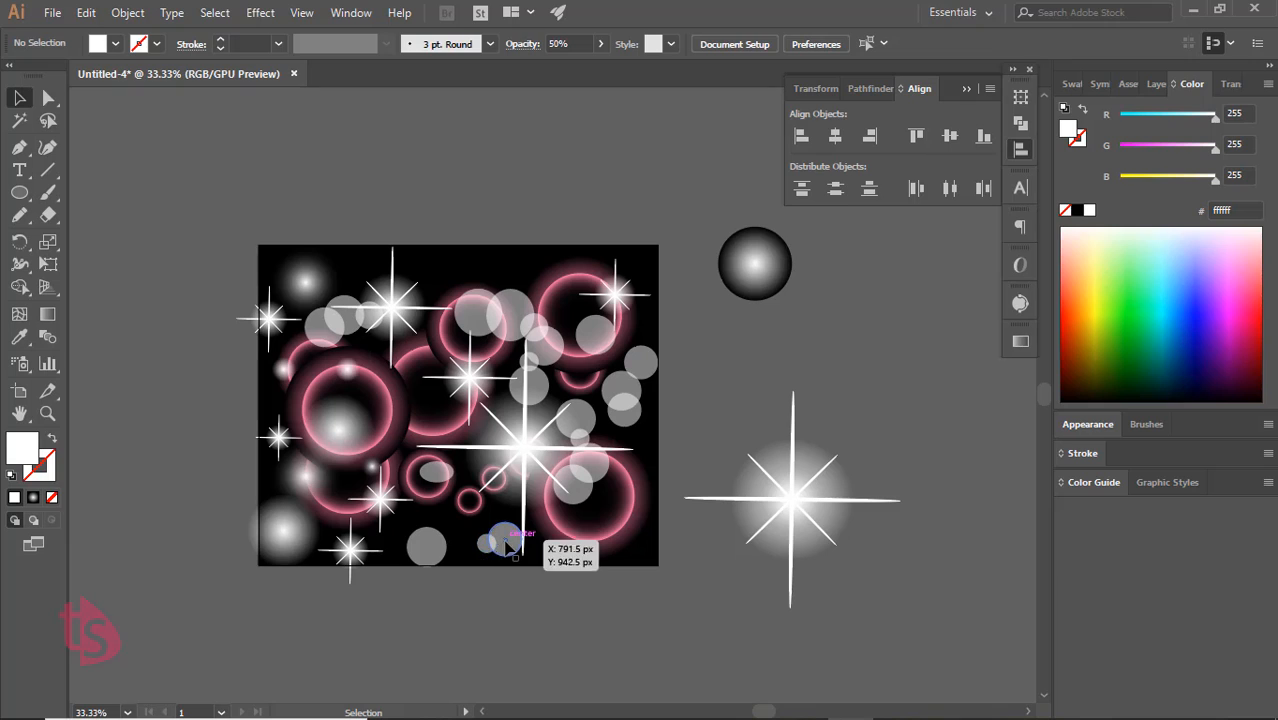
left_click(489, 545)
left_click_drag(486, 551, 524, 551)
left_click(474, 573)
left_click_drag(465, 298, 444, 258)
left_click(713, 359)
Hide the spare glowing star and the spare 235 px radial gradient circle outside the artboard, and collapse Layer 1
left_click(802, 503)
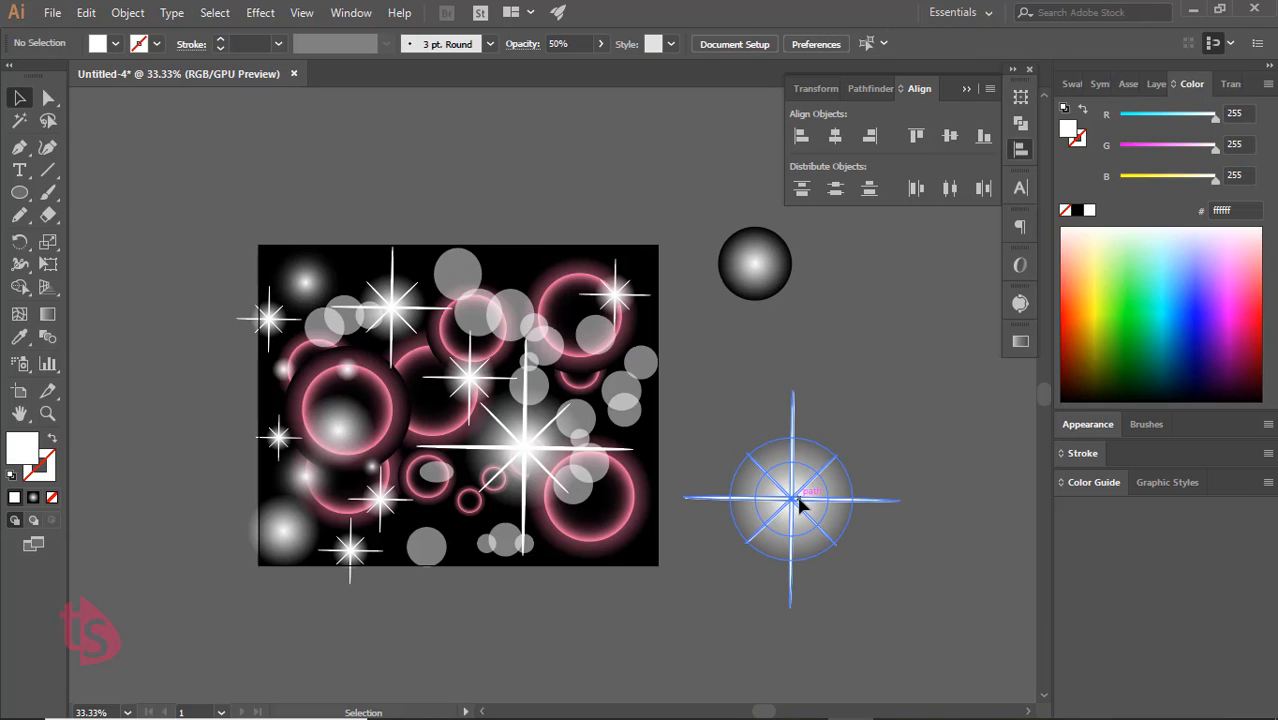
left_click(1155, 85)
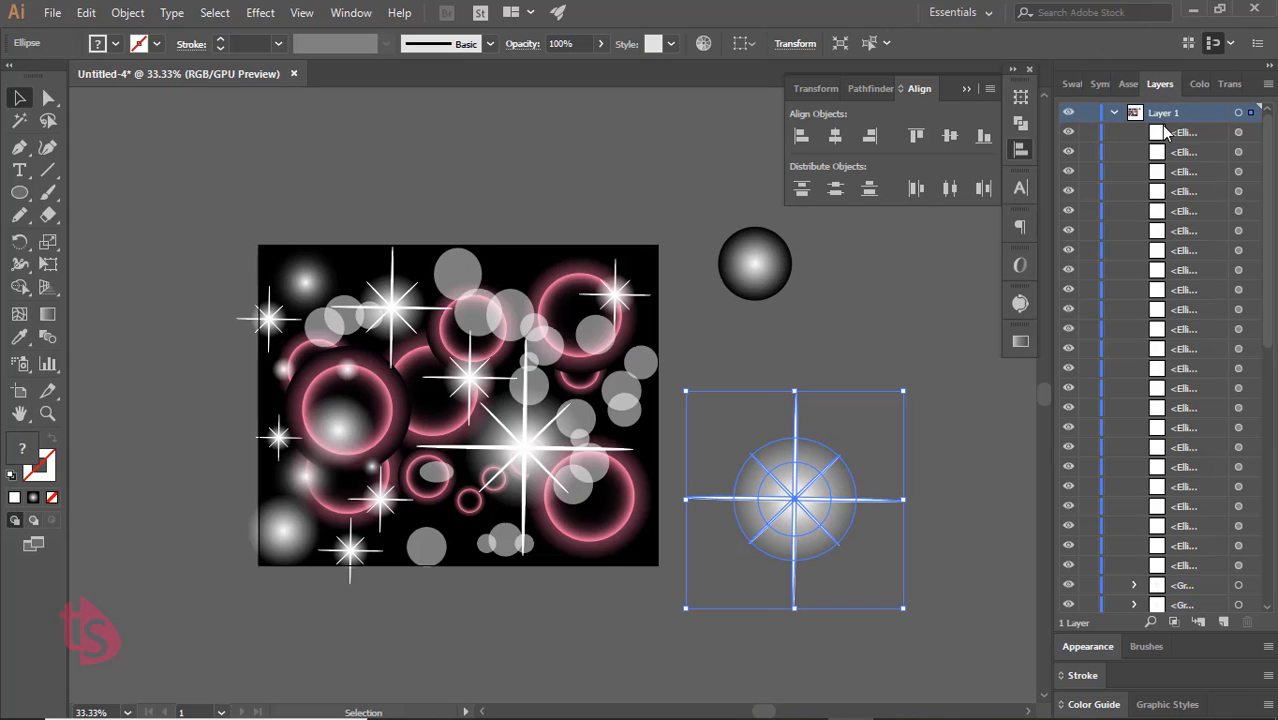
scroll(1209, 403, "down", 7)
left_click(1068, 328)
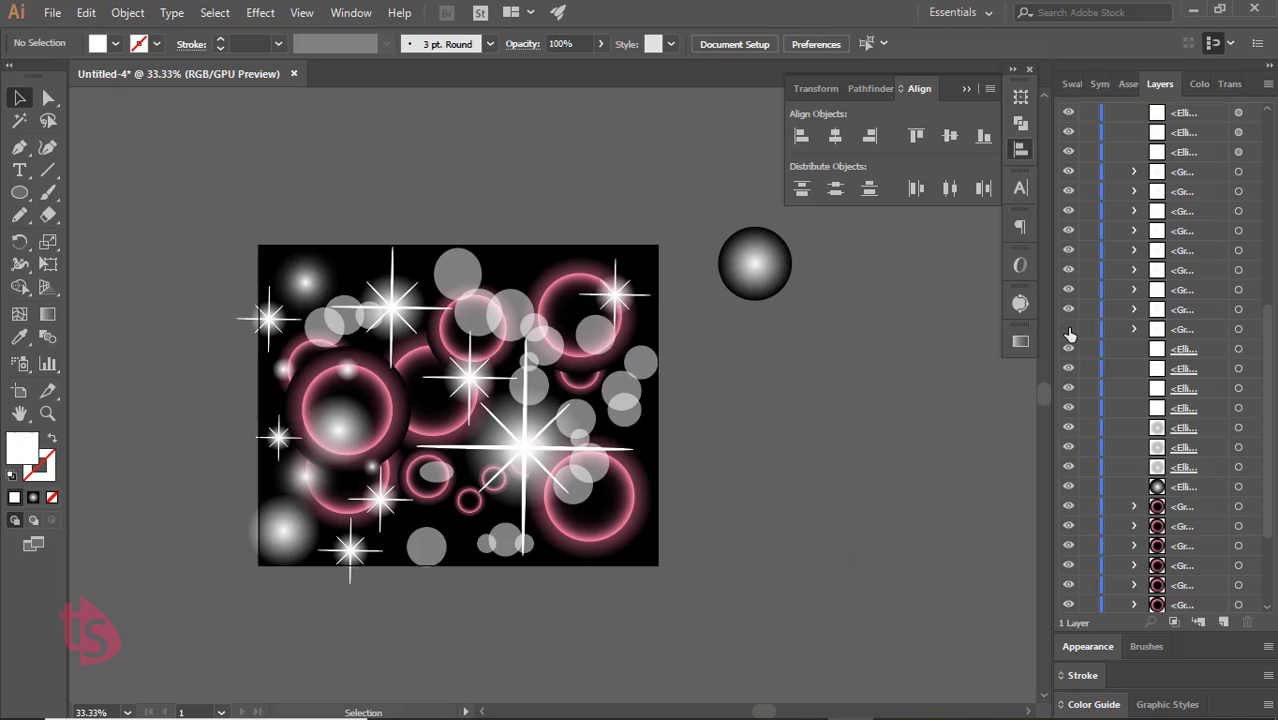
left_click(756, 283)
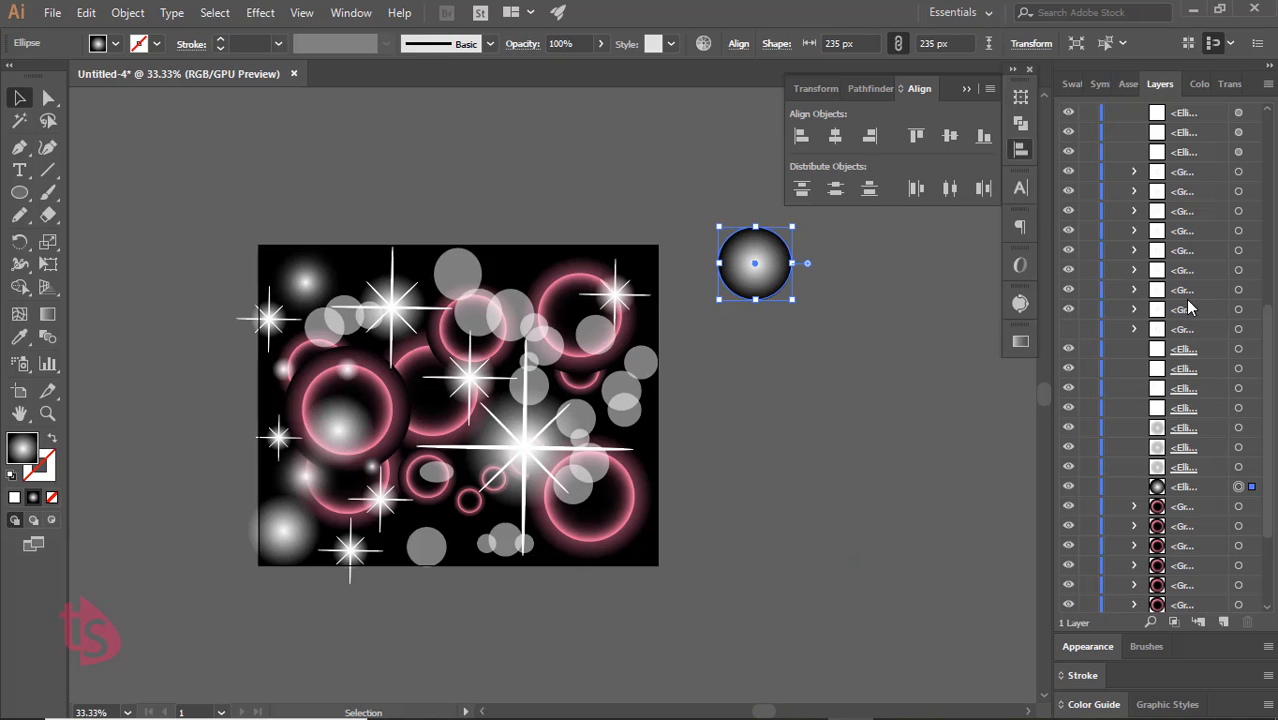
left_click(1068, 487)
left_click(966, 90)
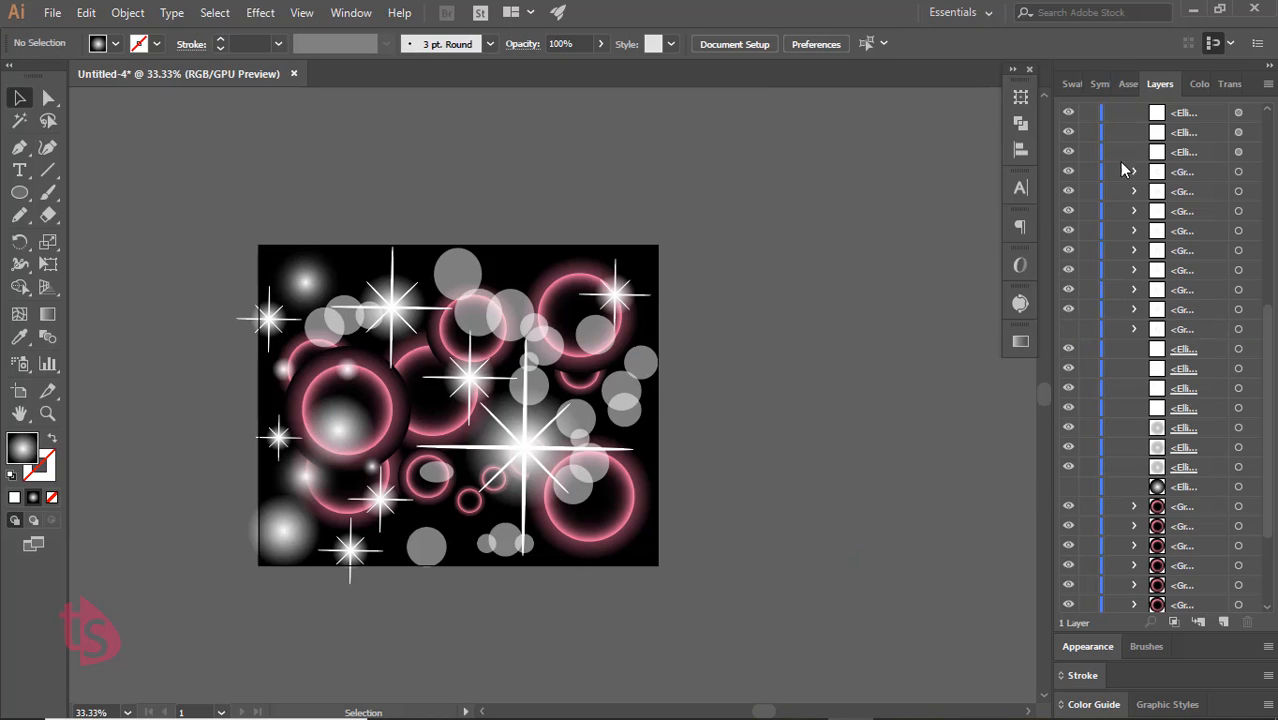
scroll(1157, 198, "up", 7)
left_click(1114, 113)
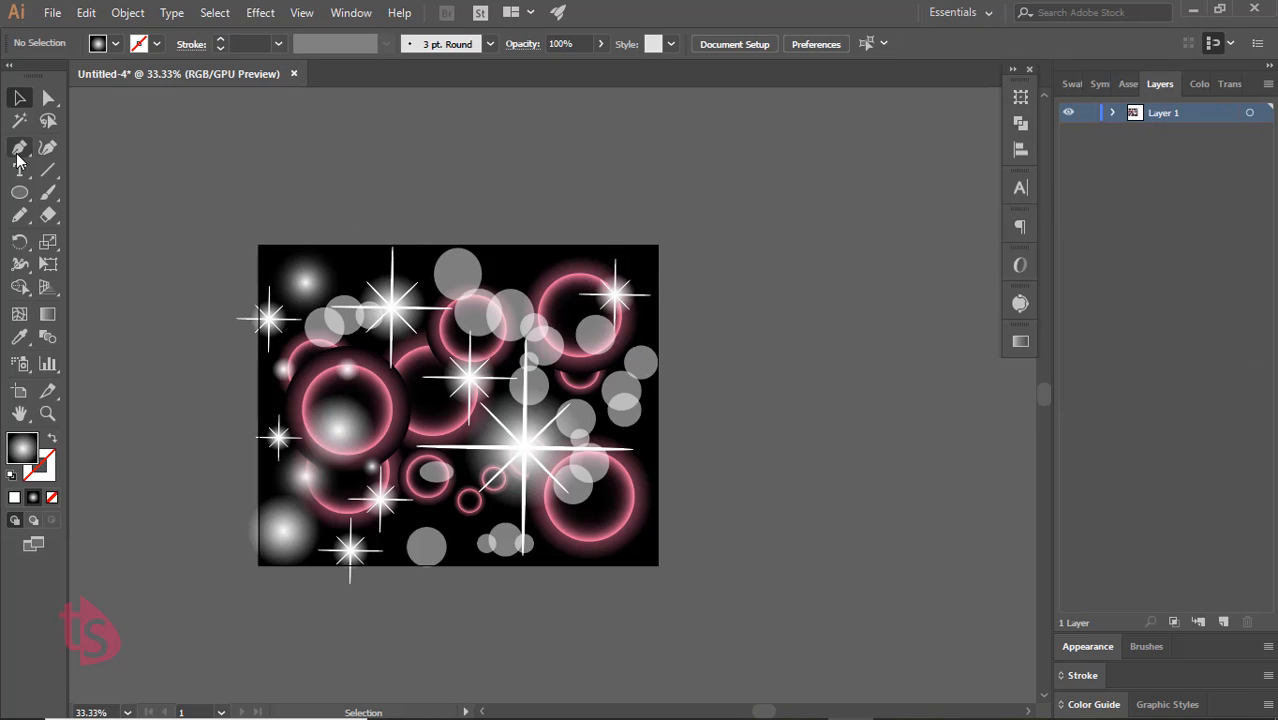
Draw a rectangle covering the whole artboard and give it a solid white fill
left_click_drag(19, 192, 80, 194)
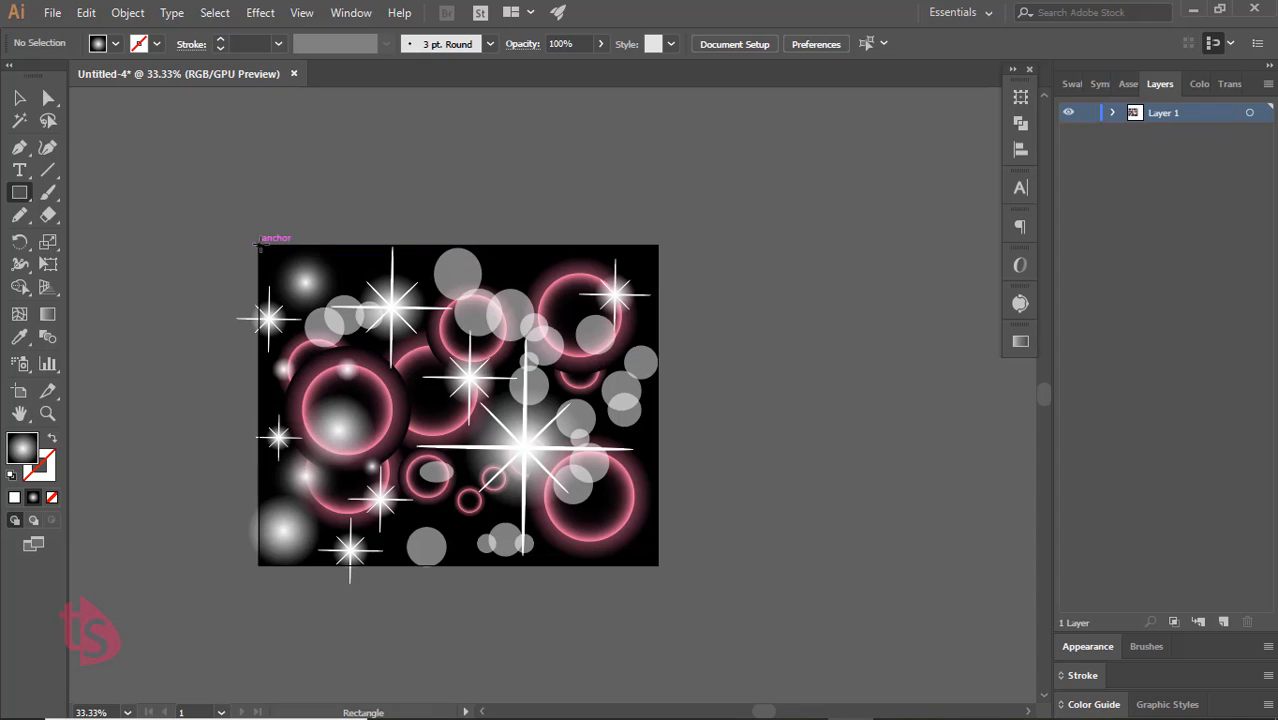
left_click_drag(256, 241, 657, 564)
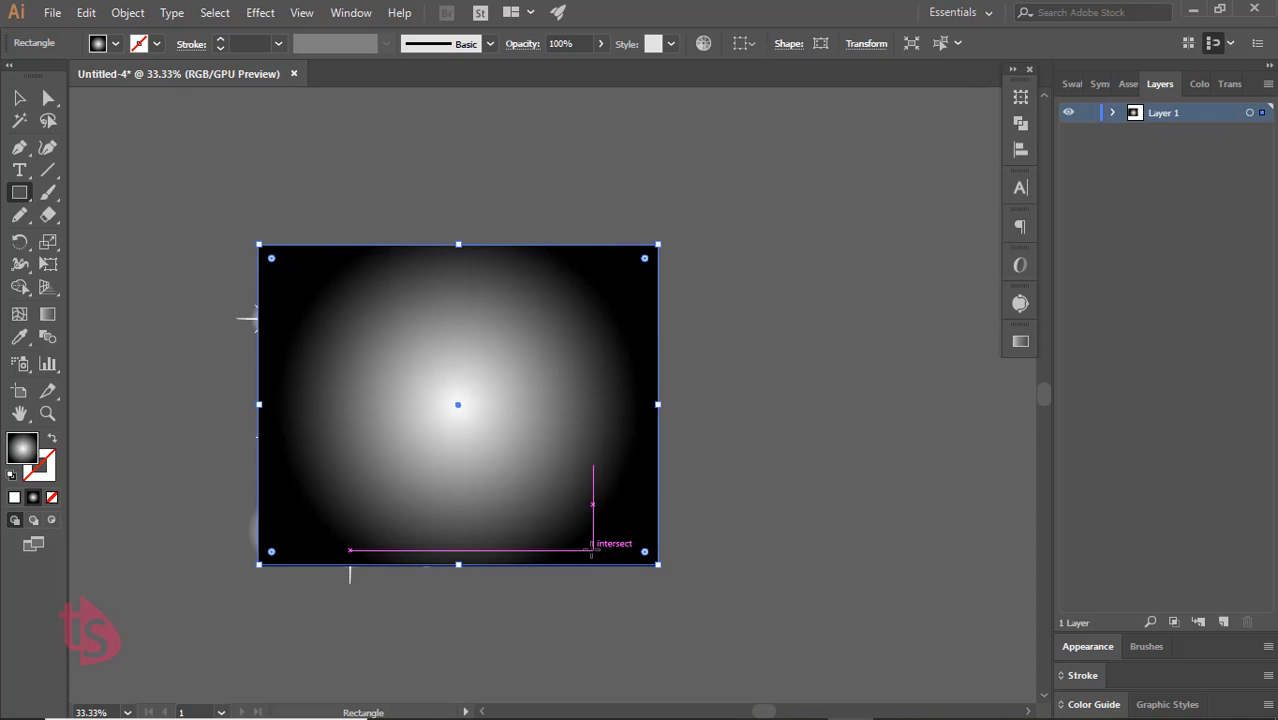
left_click(13, 499)
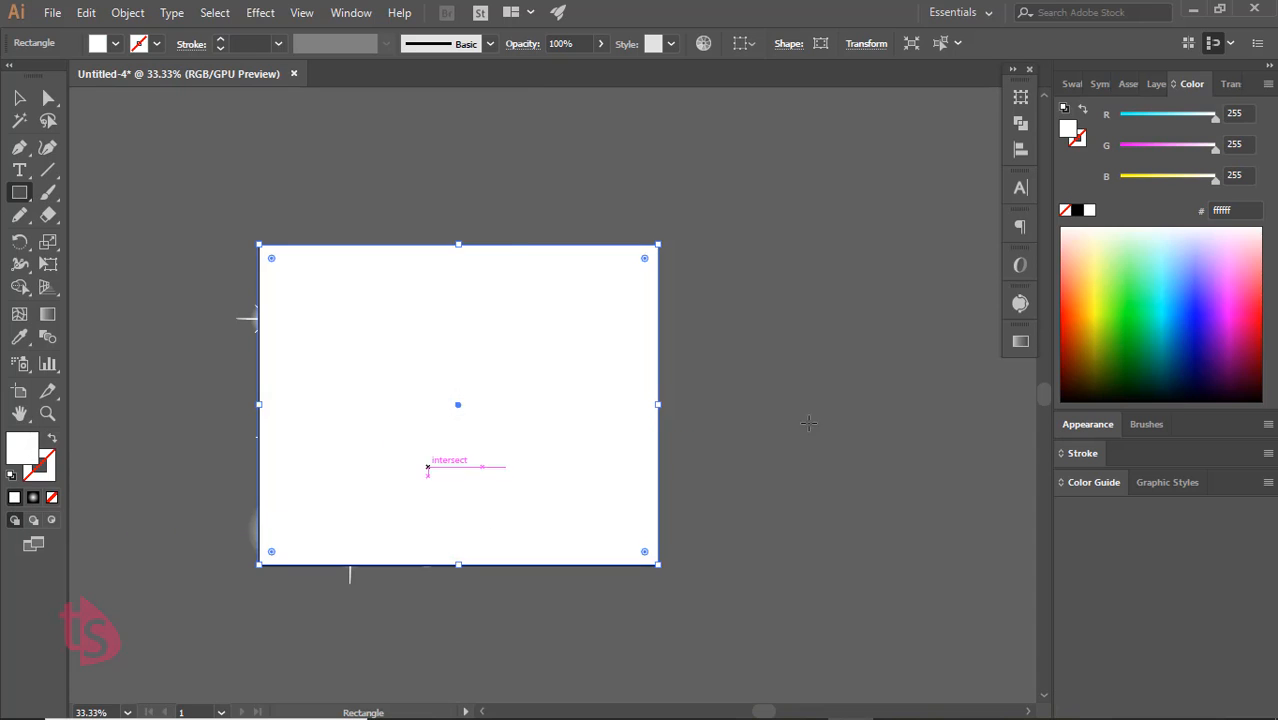
Fill the rectangle with the linear pink-to-transparent preset gradient
left_click(47, 316)
left_click(1020, 341)
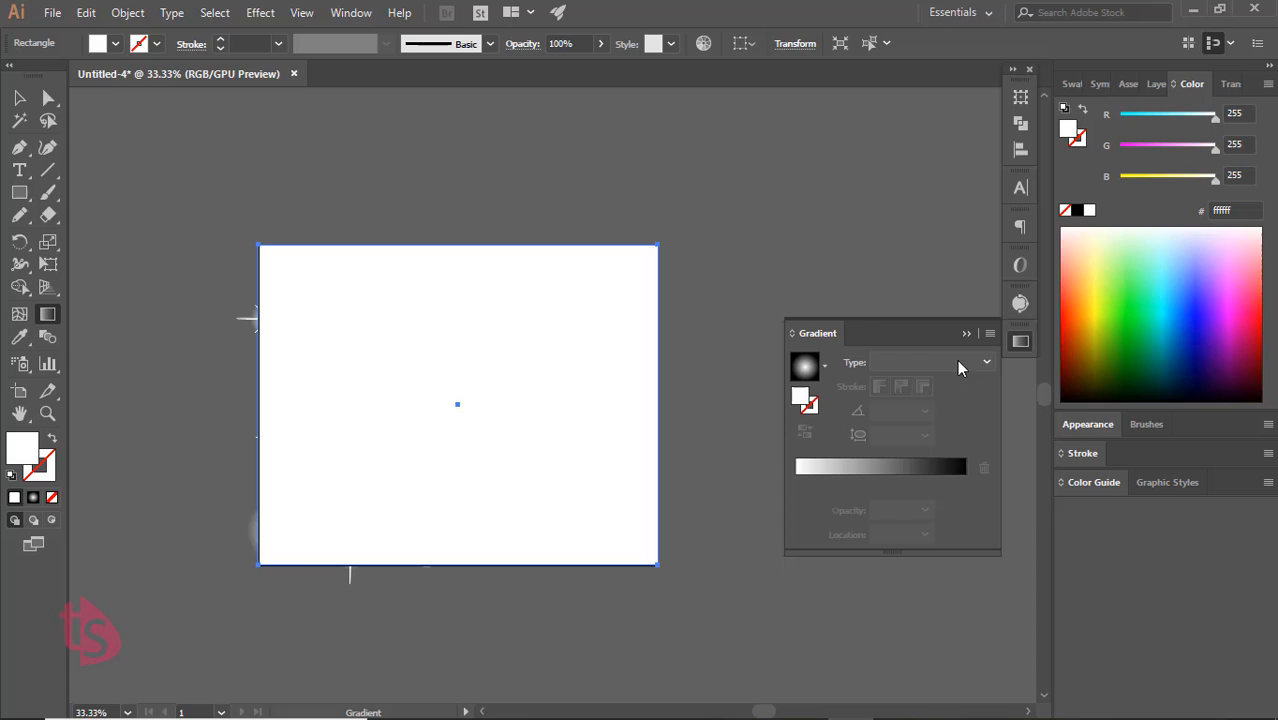
left_click(825, 366)
left_click(740, 432)
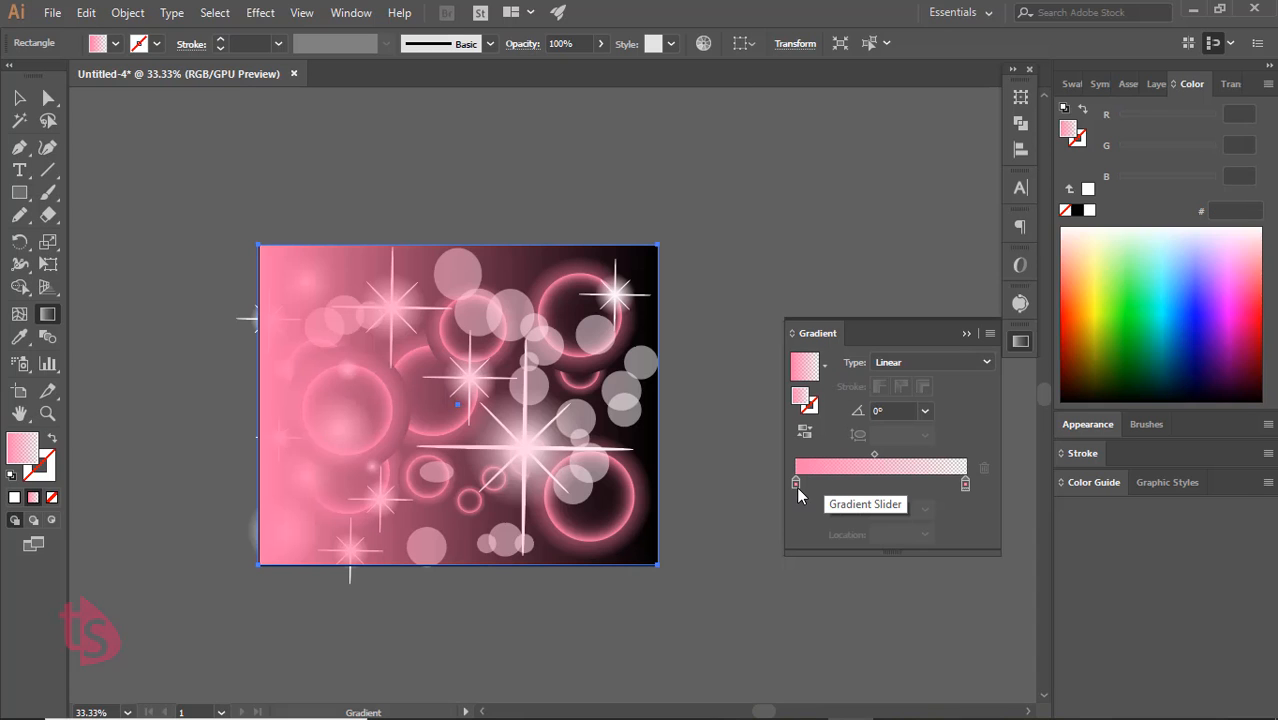
Recolour the gradient's starting stop dark red (#b01300) and add an orange stop (#ffc051) at 18.65%
left_click(797, 485)
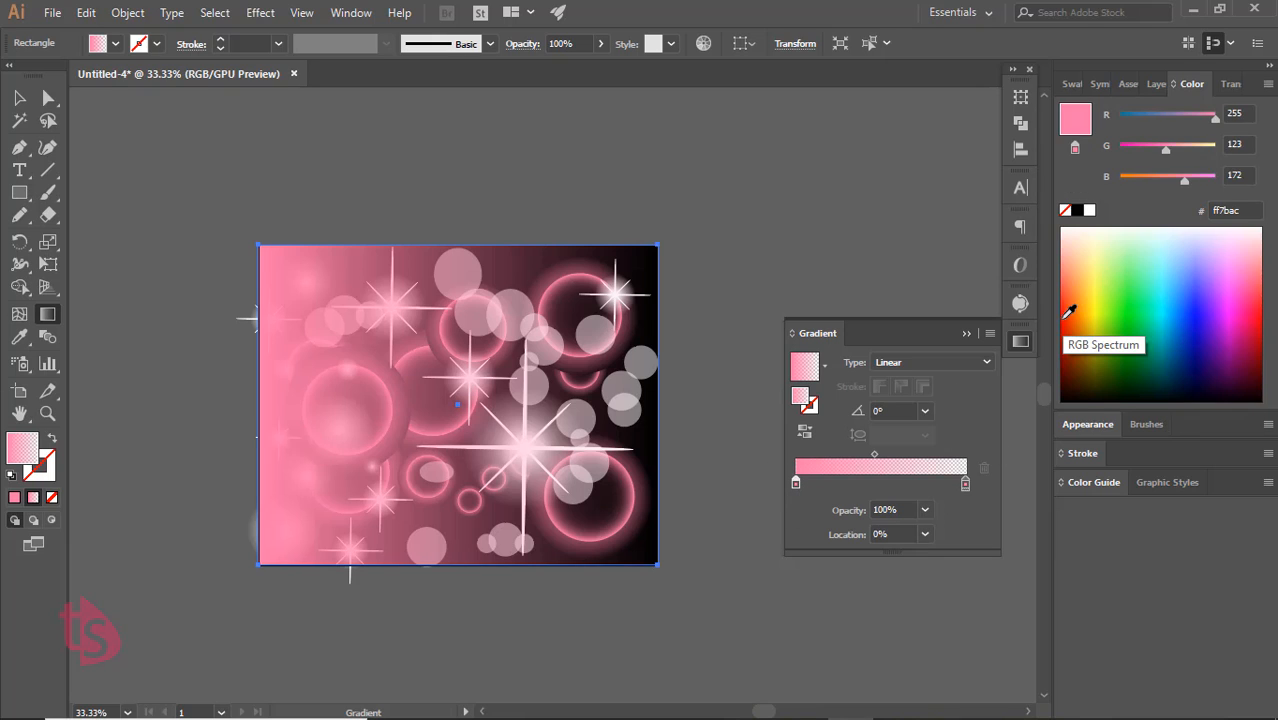
left_click(1069, 332)
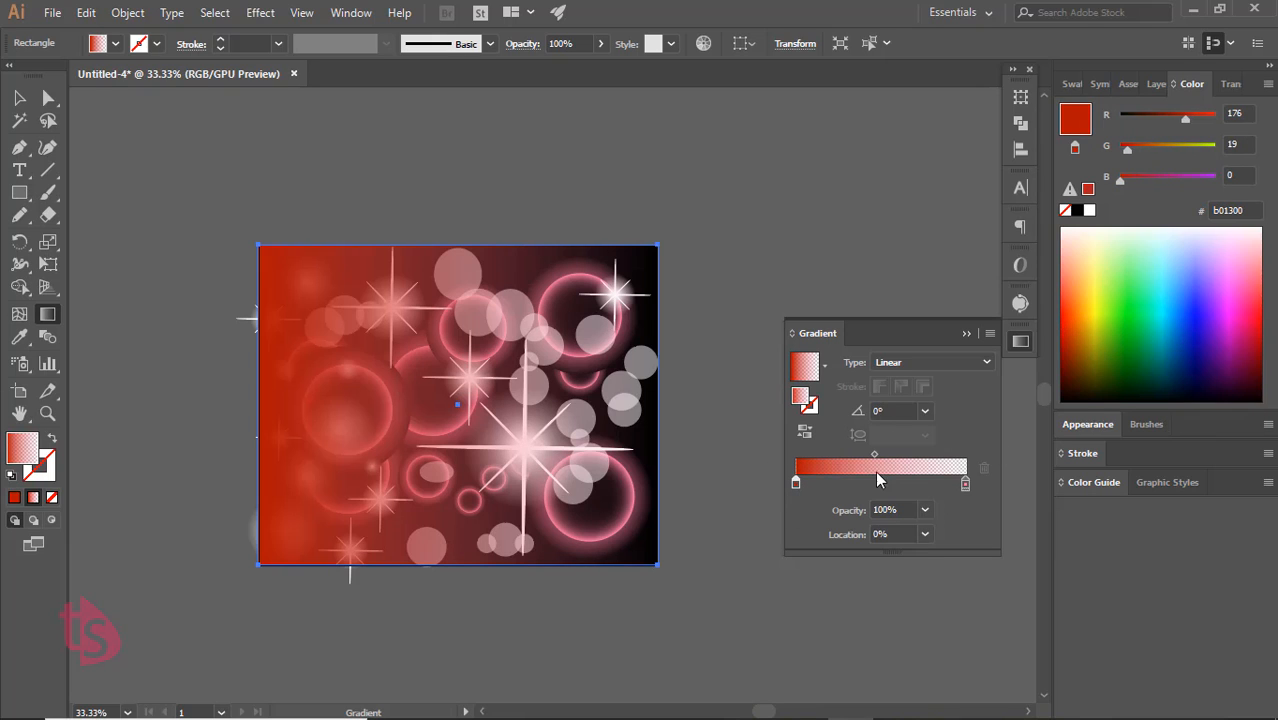
left_click(827, 483)
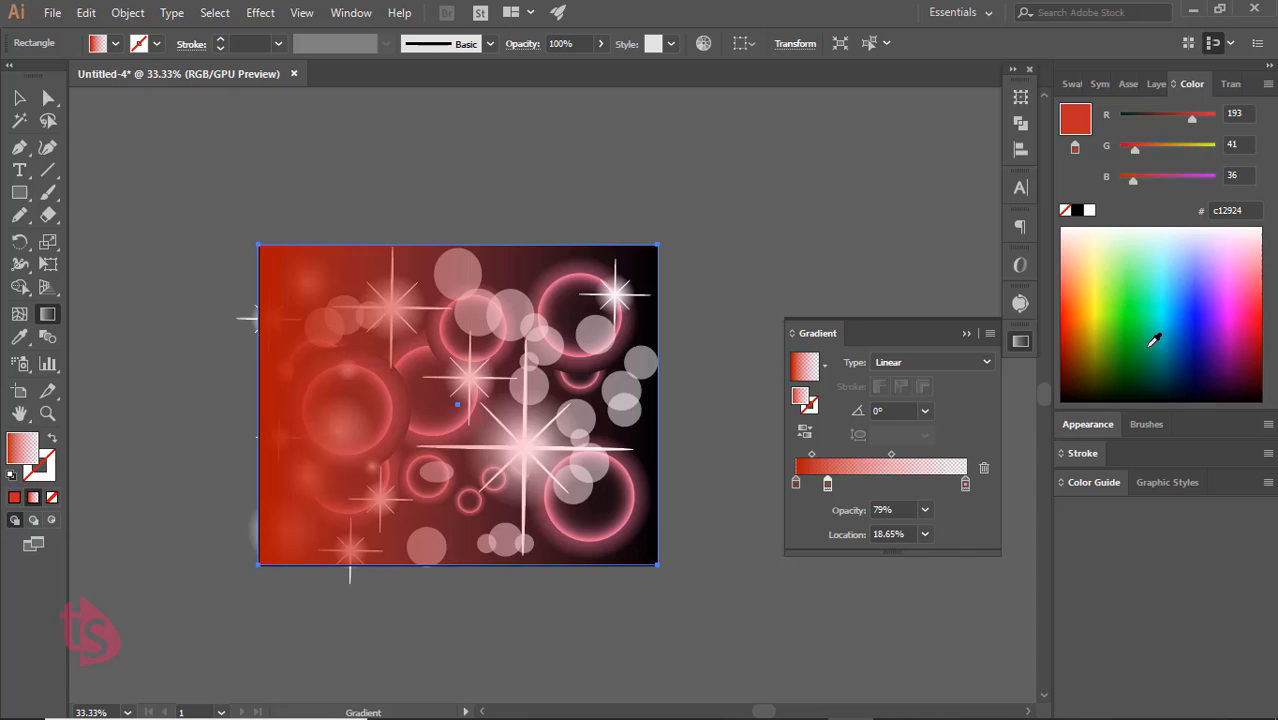
left_click(1083, 283)
Add yellow-green (#b0ff46), green (#52ff3e) and blue-green stops to the gradient at 35.95%, 47.3% and 59.19%
left_click(856, 483)
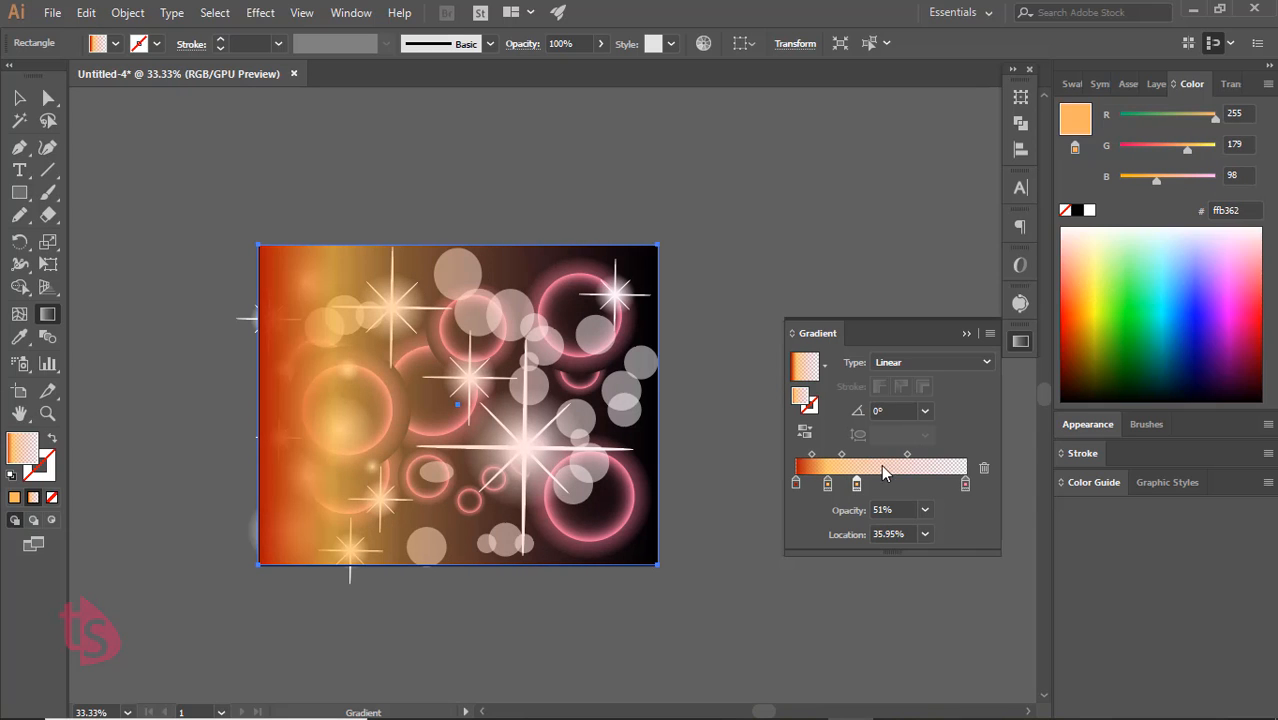
left_click(1106, 277)
left_click(876, 483)
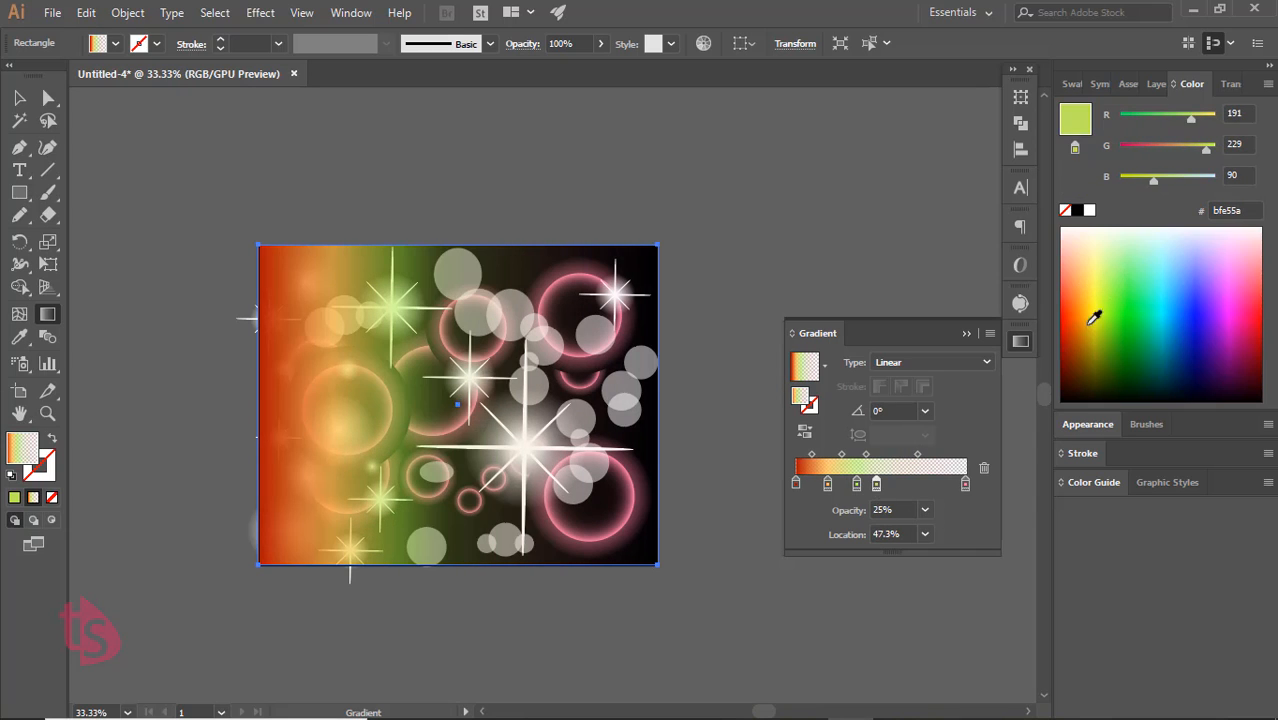
left_click(1126, 285)
left_click(897, 484)
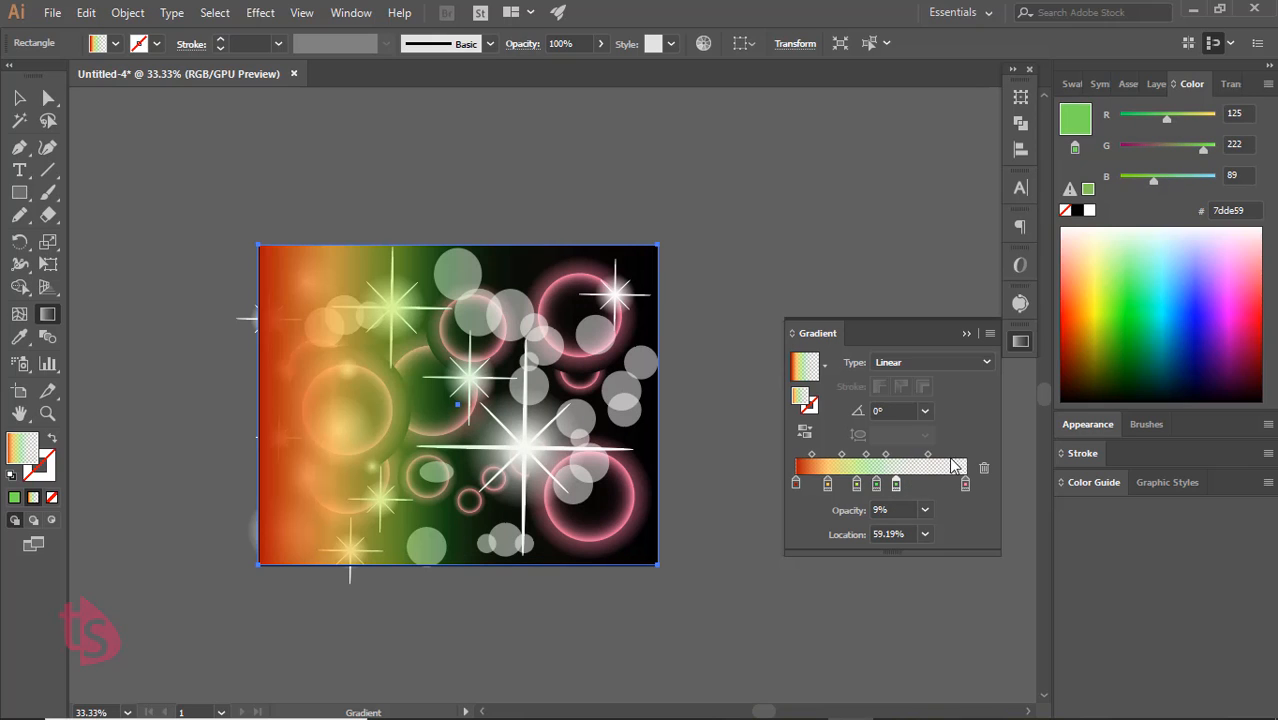
left_click(1149, 284)
Add cyan (#33fff0), blue (#364eff) and violet (#ae23ff) stops at 71.08%, 80.81% and 87.84%, and recolour the end stop magenta (#ec00d2)
left_click(916, 484)
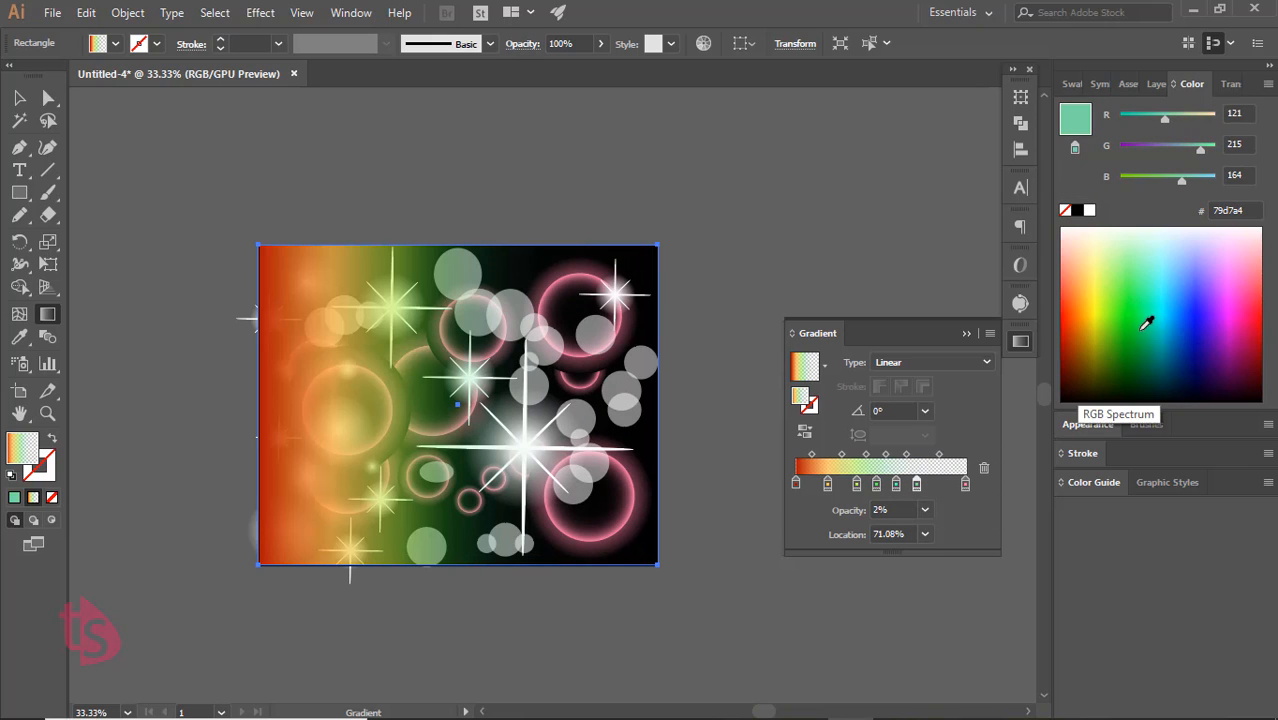
left_click(1158, 294)
left_click(1187, 296)
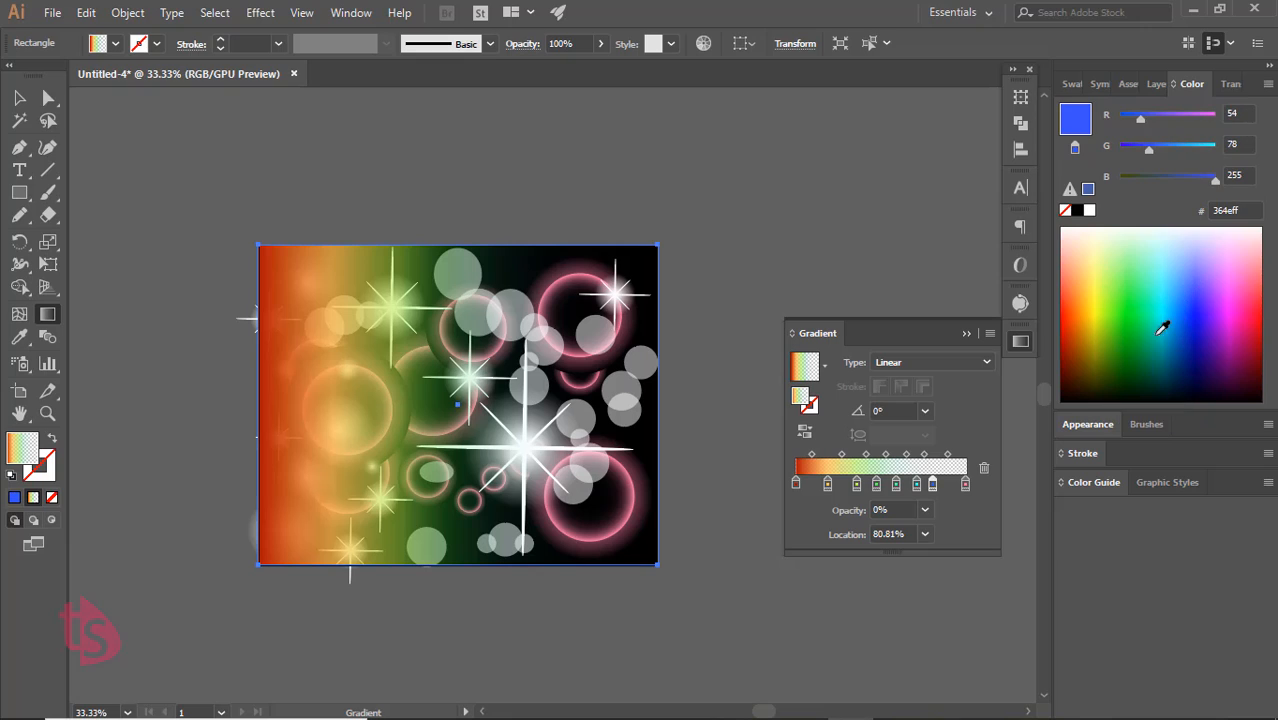
left_click(945, 484)
left_click(1216, 301)
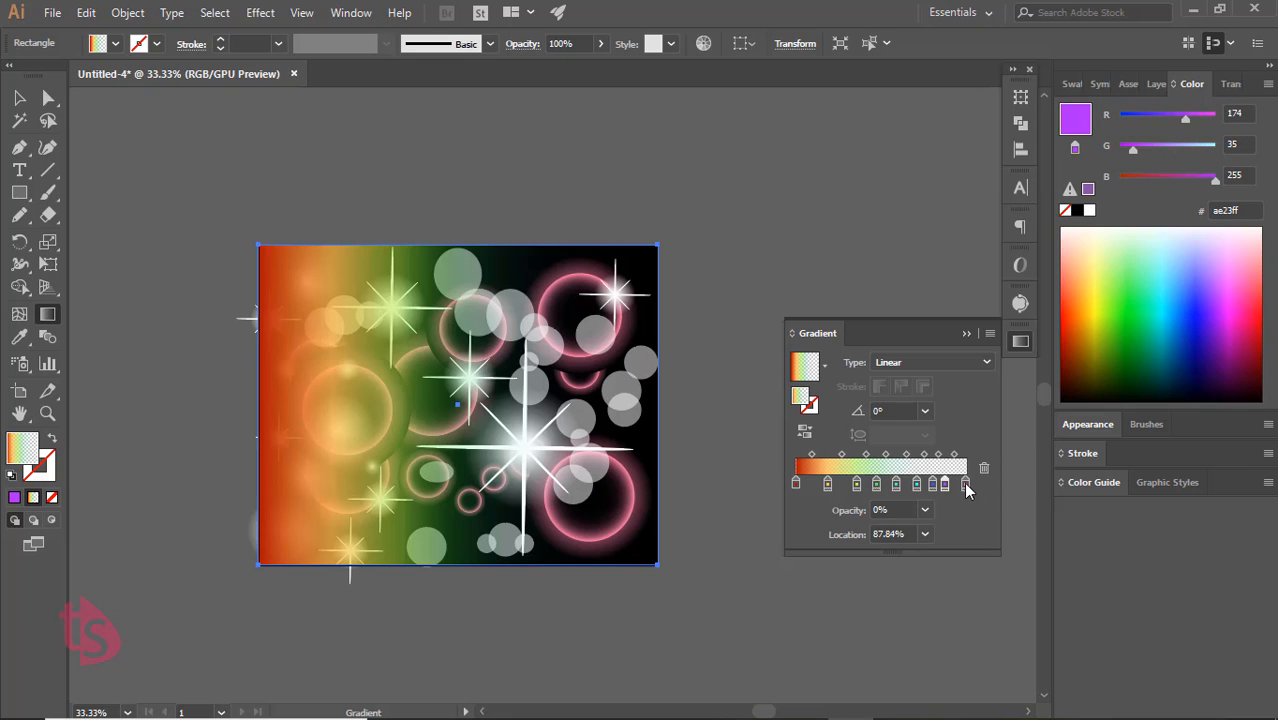
left_click(964, 484)
left_click(1238, 313)
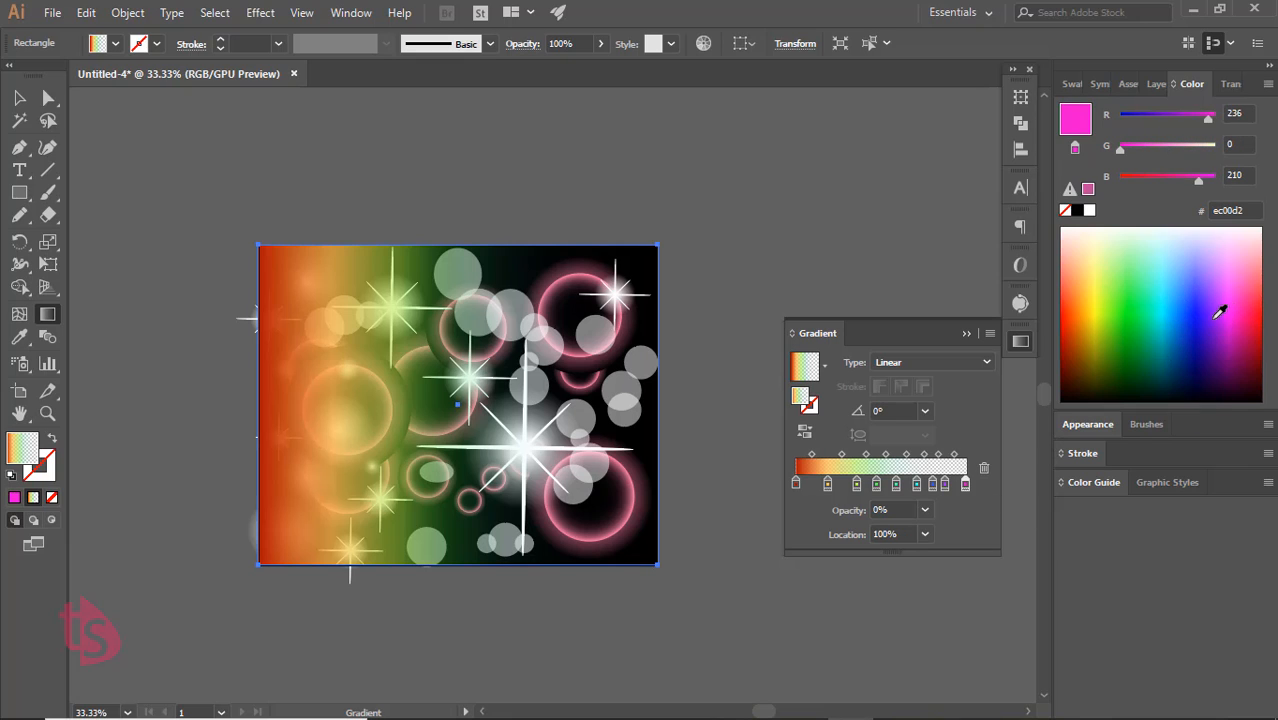
Set the opacity of the orange, yellow-green and green gradient stops to 100%
left_click(827, 484)
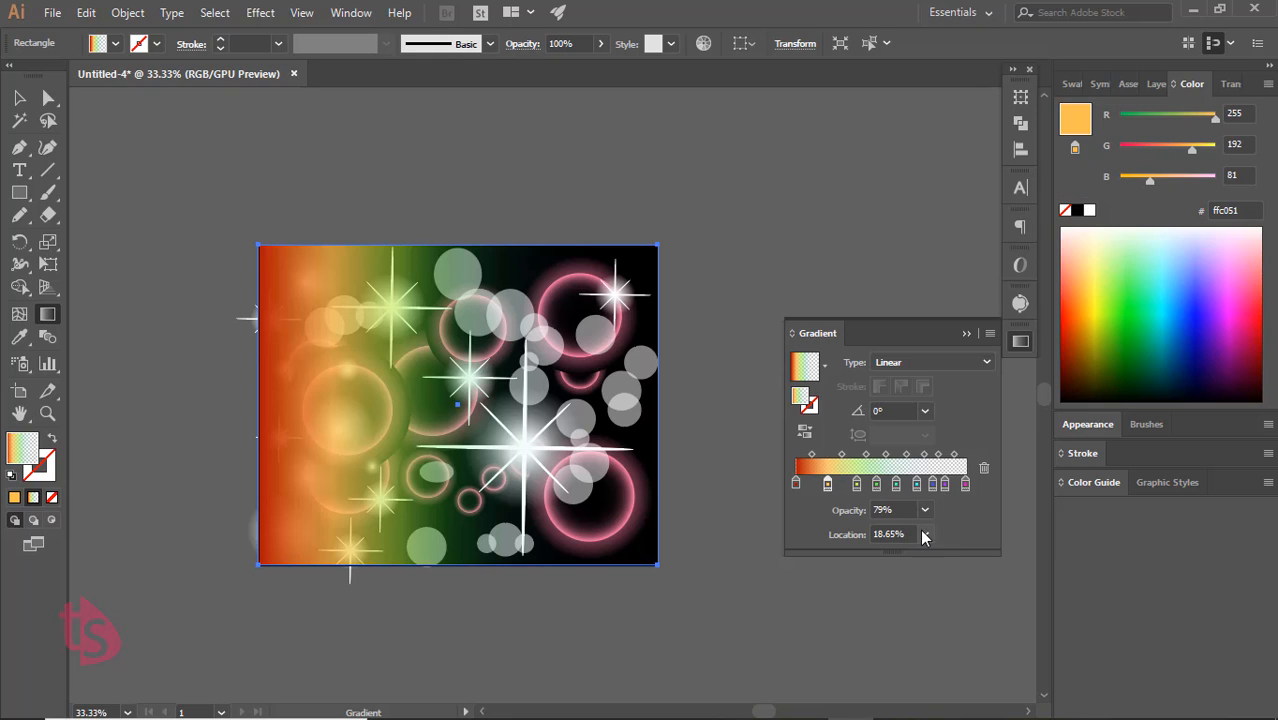
left_click(925, 509)
left_click(945, 492)
left_click(876, 484)
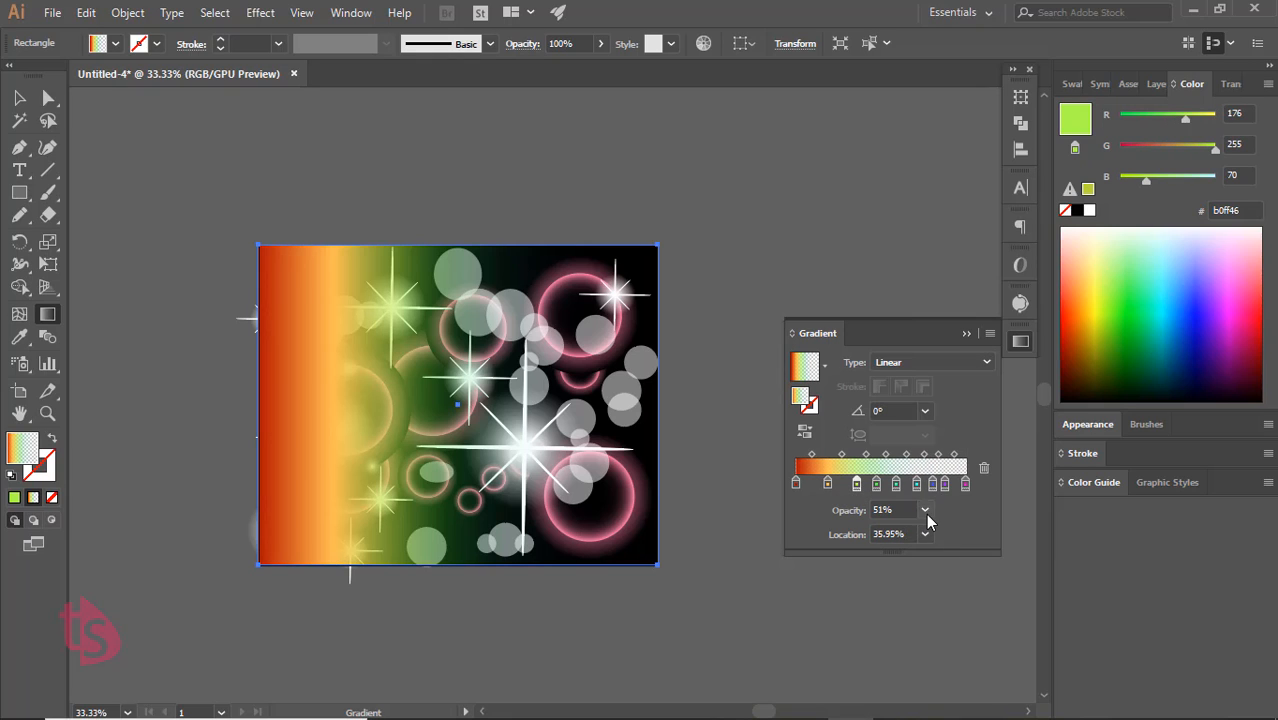
left_click(925, 509)
left_click(940, 327)
left_click(924, 510)
left_click(946, 490)
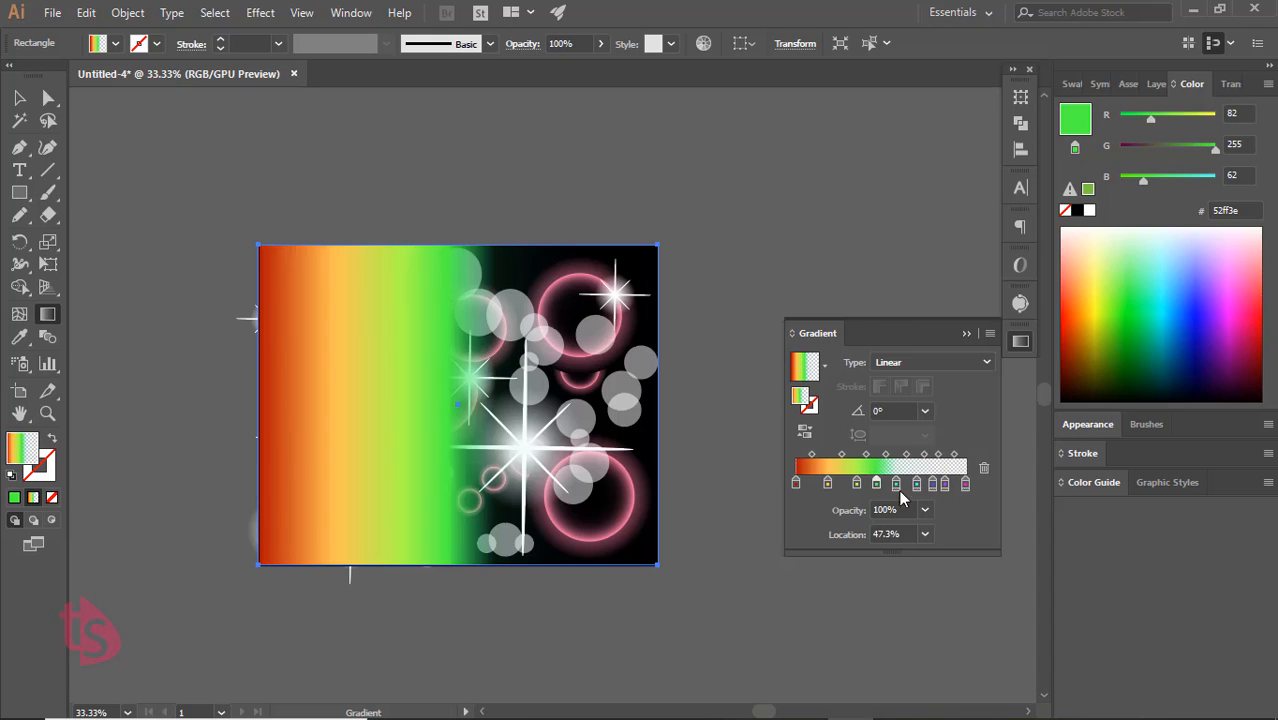
Move the blue-green stop closer to the green stop and set the cyan stop's opacity to 100%
left_click(890, 487)
left_click_drag(896, 486, 903, 487)
left_click(916, 484)
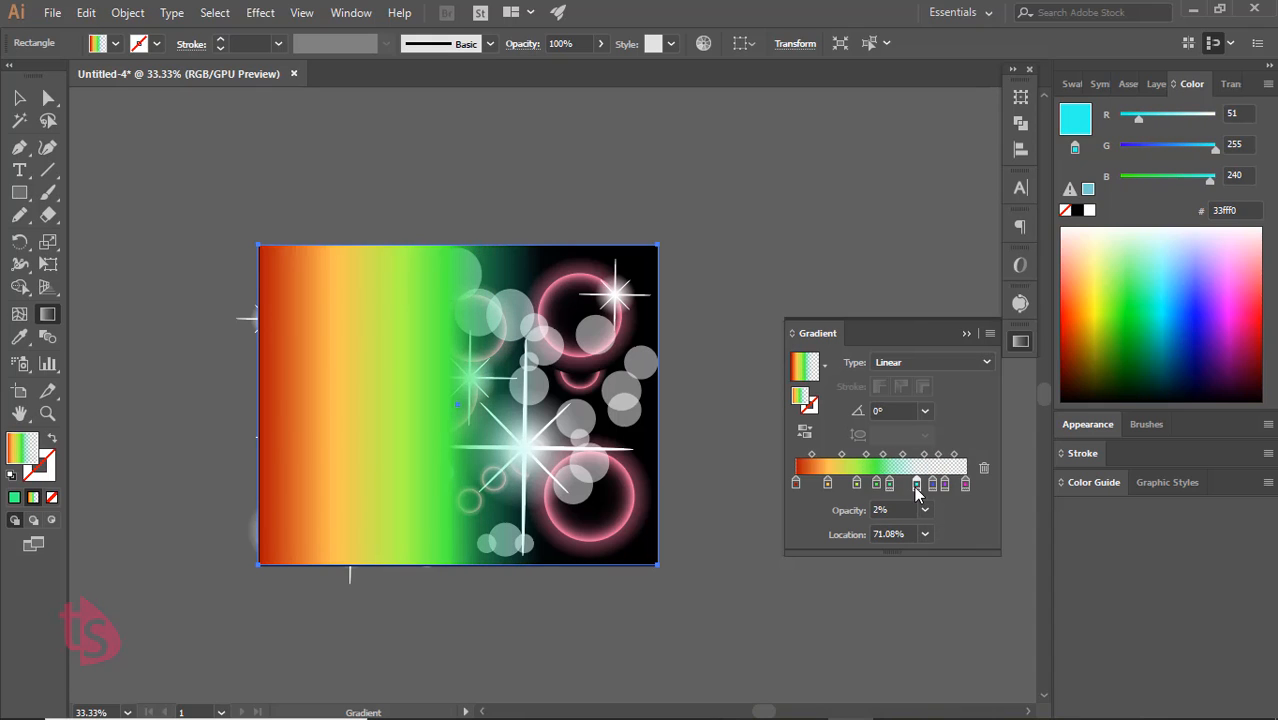
left_click(925, 509)
left_click(945, 490)
Set the opacity of the blue, violet and magenta gradient stops to 100%
left_click(932, 484)
left_click(925, 509)
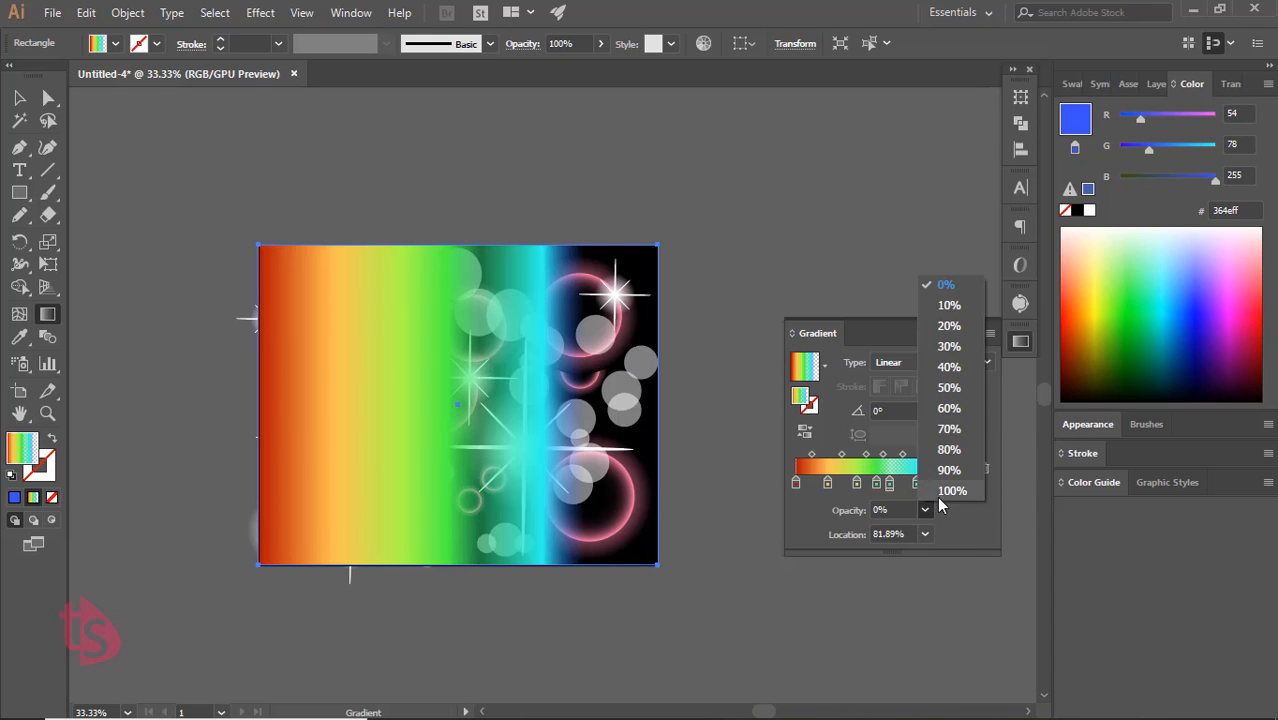
left_click(952, 490)
left_click(945, 484)
left_click(925, 509)
left_click(952, 490)
left_click(964, 483)
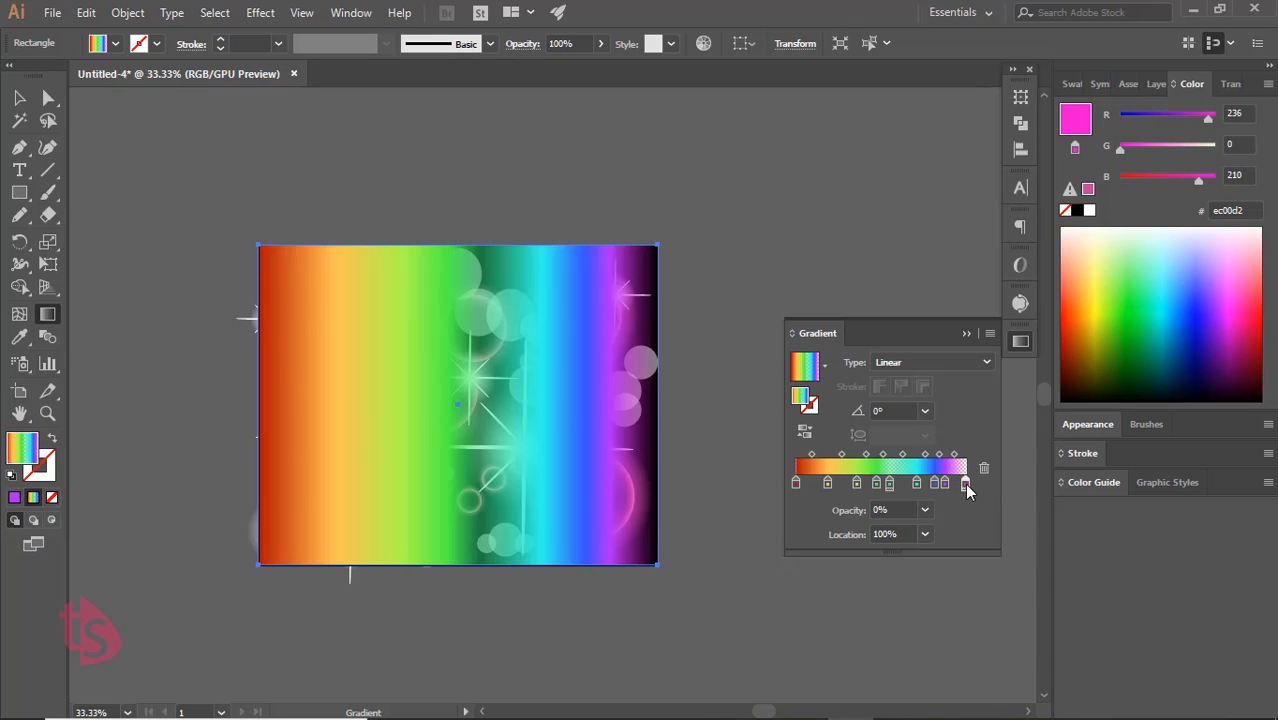
left_click(925, 509)
left_click(952, 490)
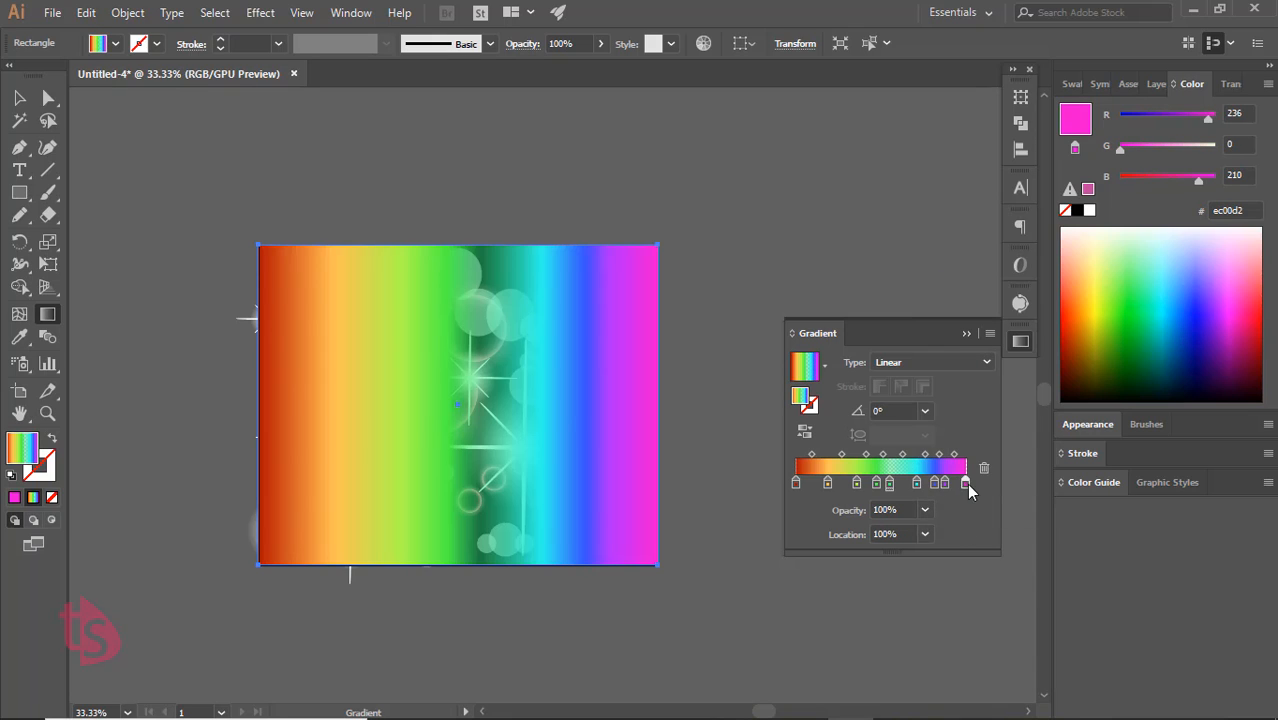
Move the blue-green stop to 60.81% and check the opacity of the other gradient stops
left_click_drag(890, 484, 899, 495)
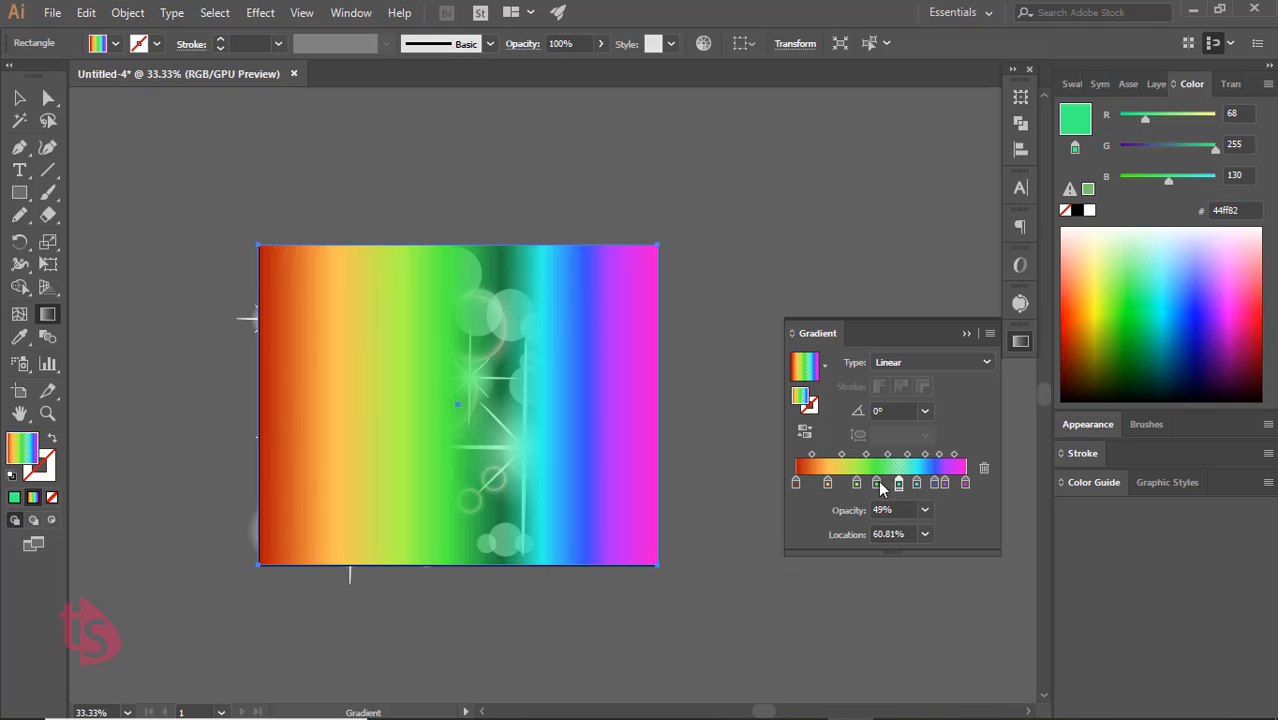
left_click(876, 483)
left_click(917, 483)
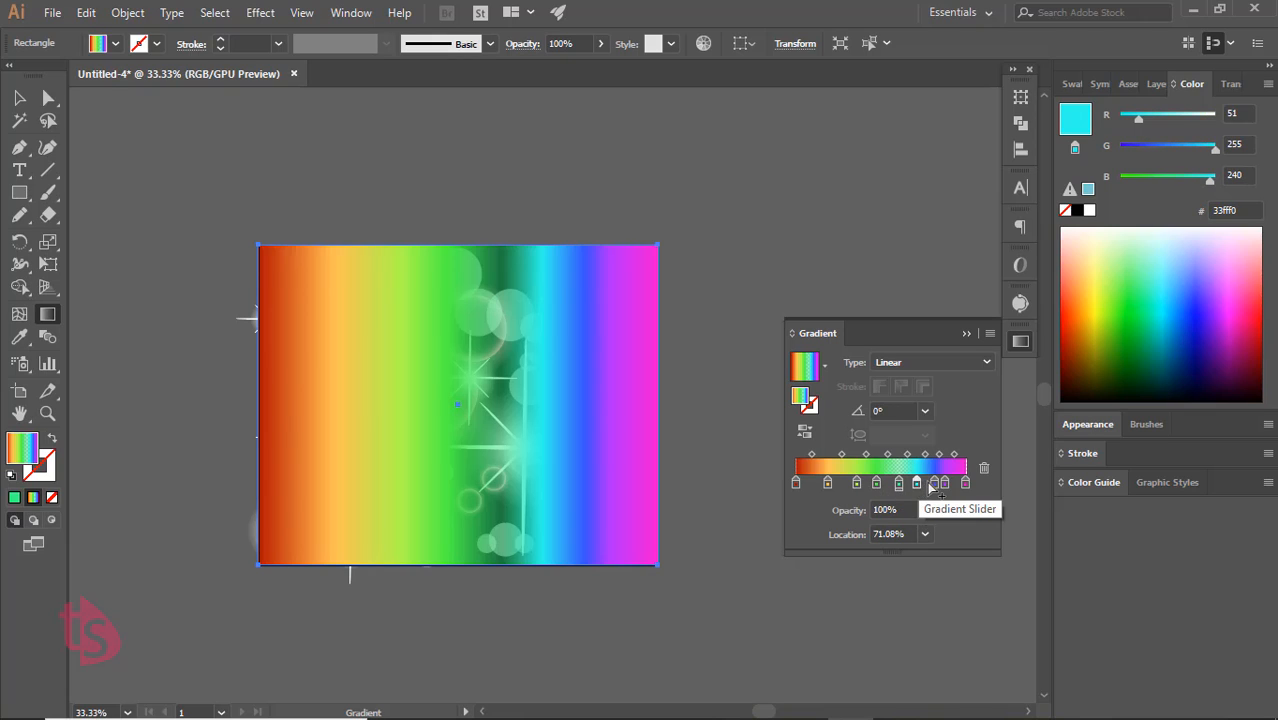
left_click(934, 483)
left_click(944, 483)
left_click(876, 483)
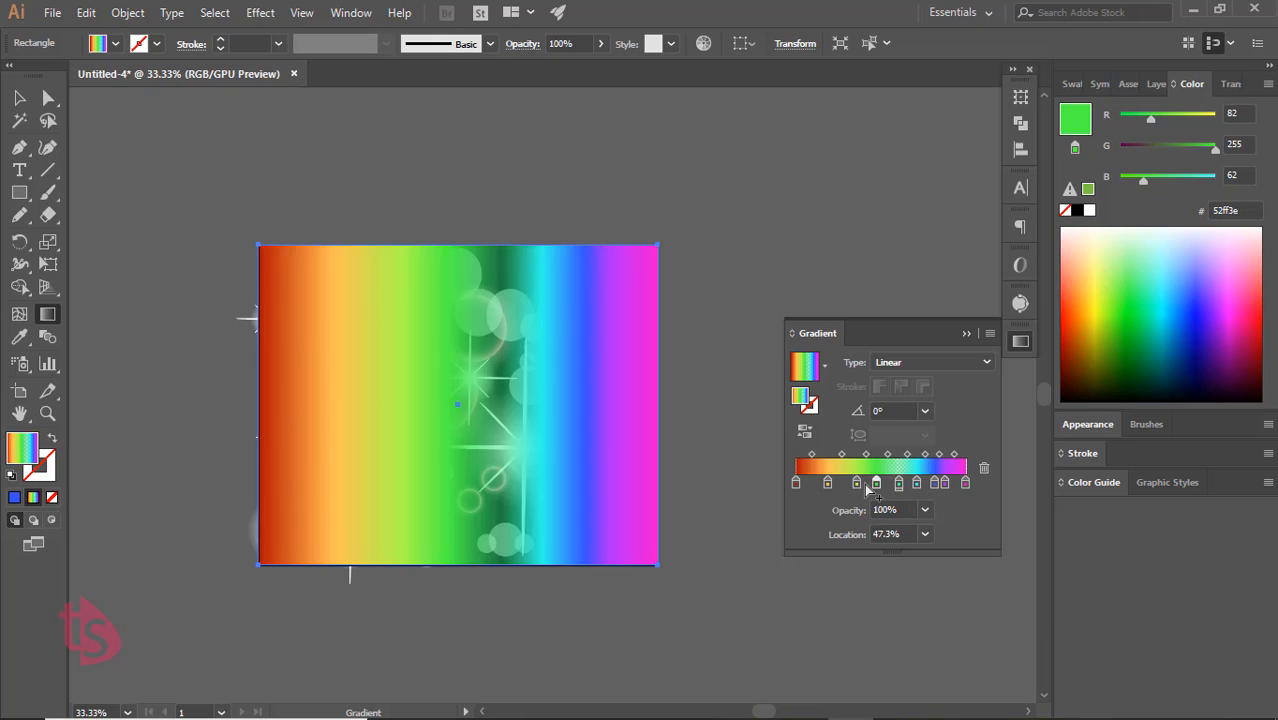
left_click(856, 483)
left_click(827, 483)
left_click(965, 483)
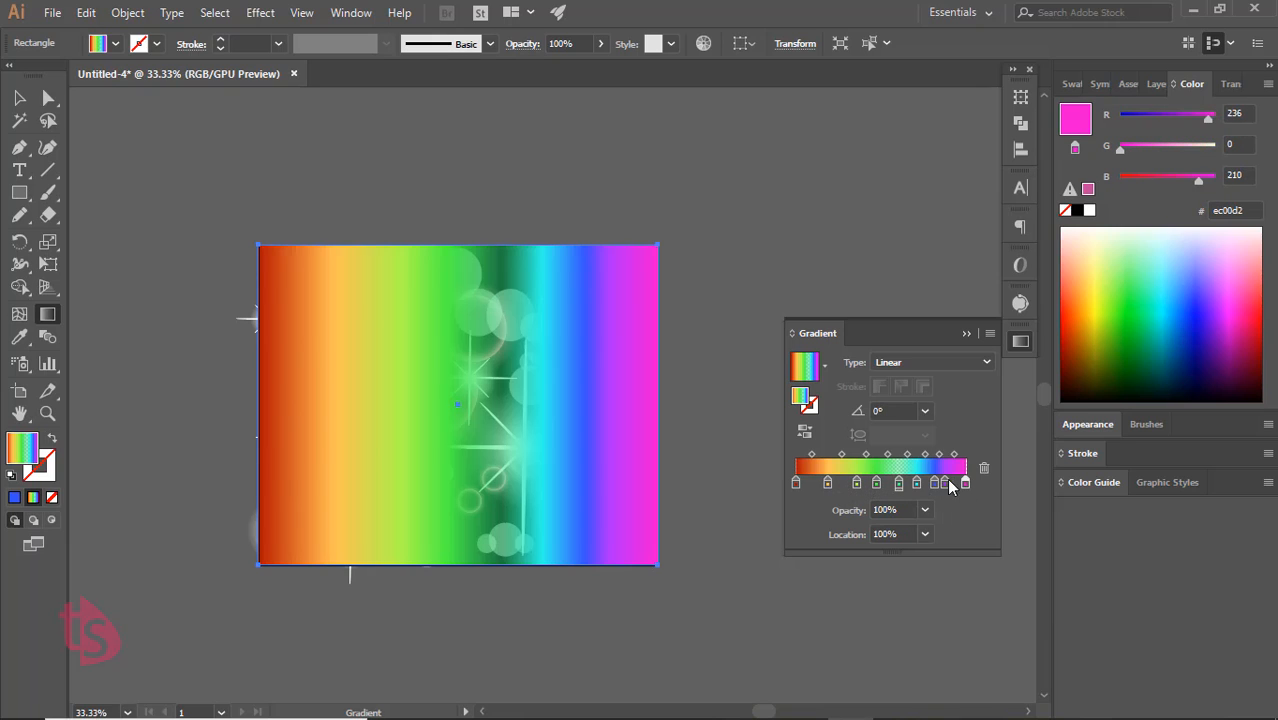
left_click(944, 483)
left_click(932, 483)
left_click(917, 484)
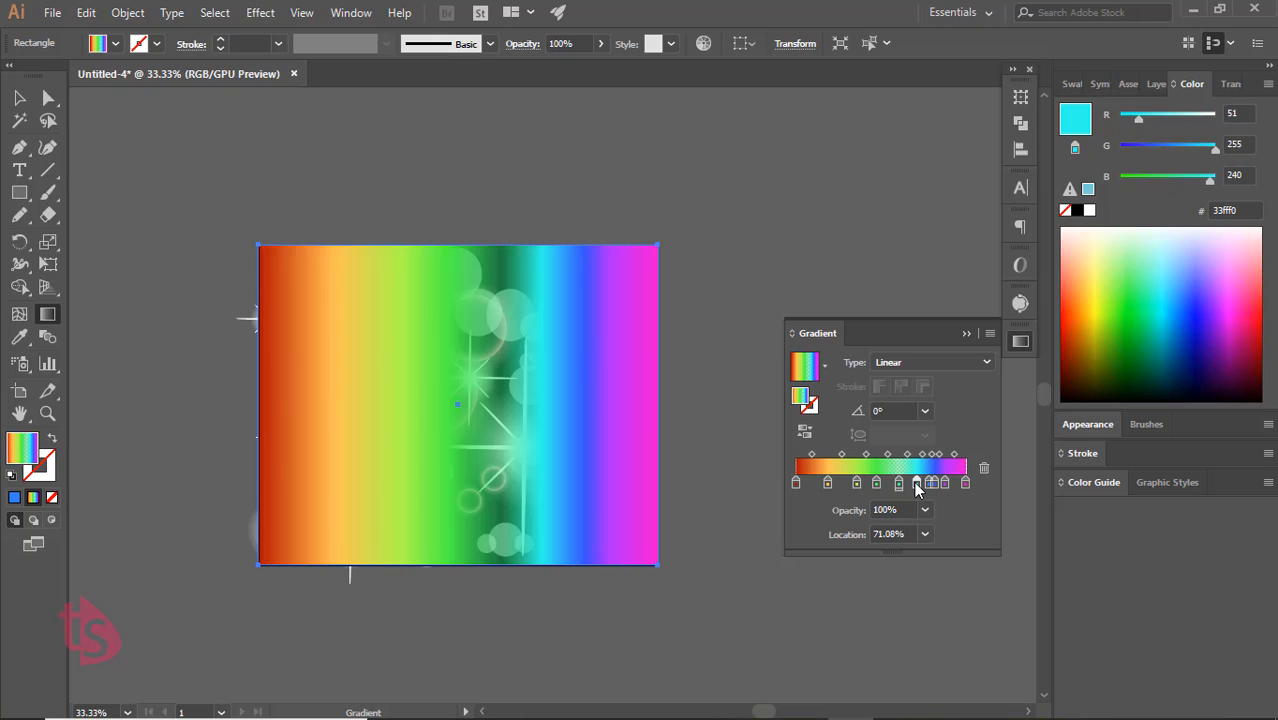
Move the cyan stop to 69.46% and set the blue-green stop's opacity to 100%
left_click_drag(917, 484, 913, 484)
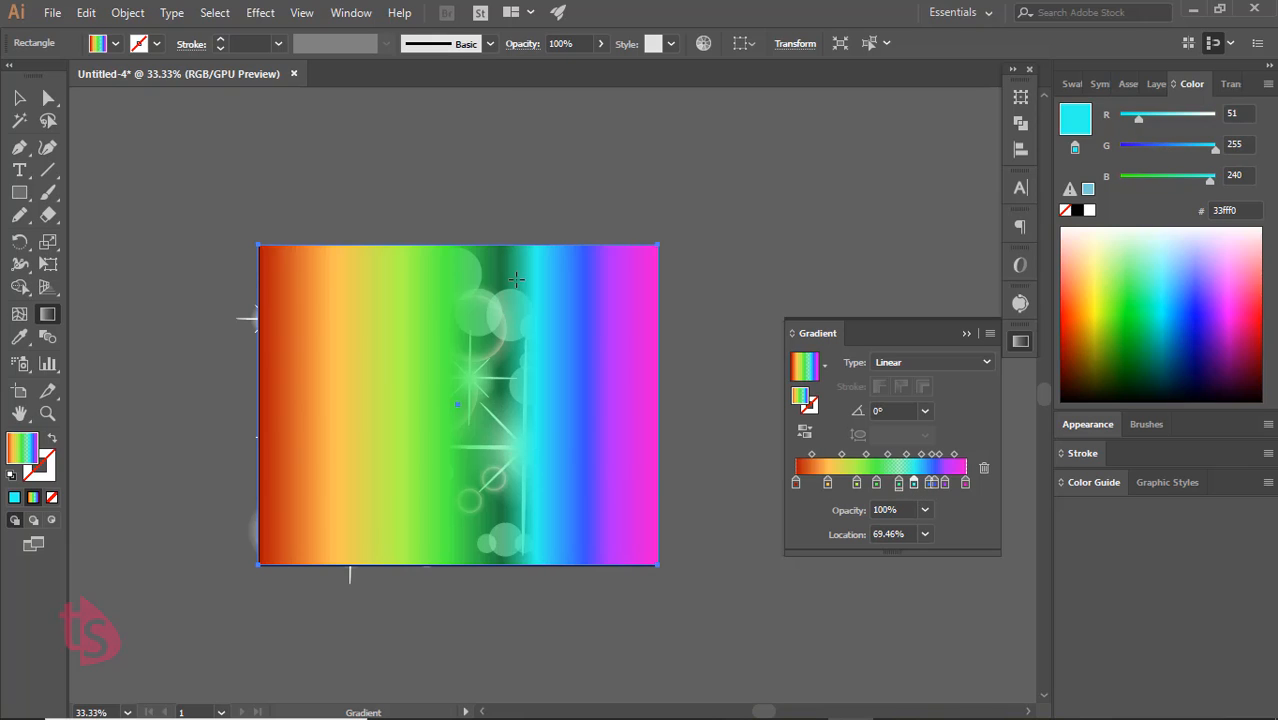
left_click(899, 483)
left_click(925, 509)
left_click(934, 491)
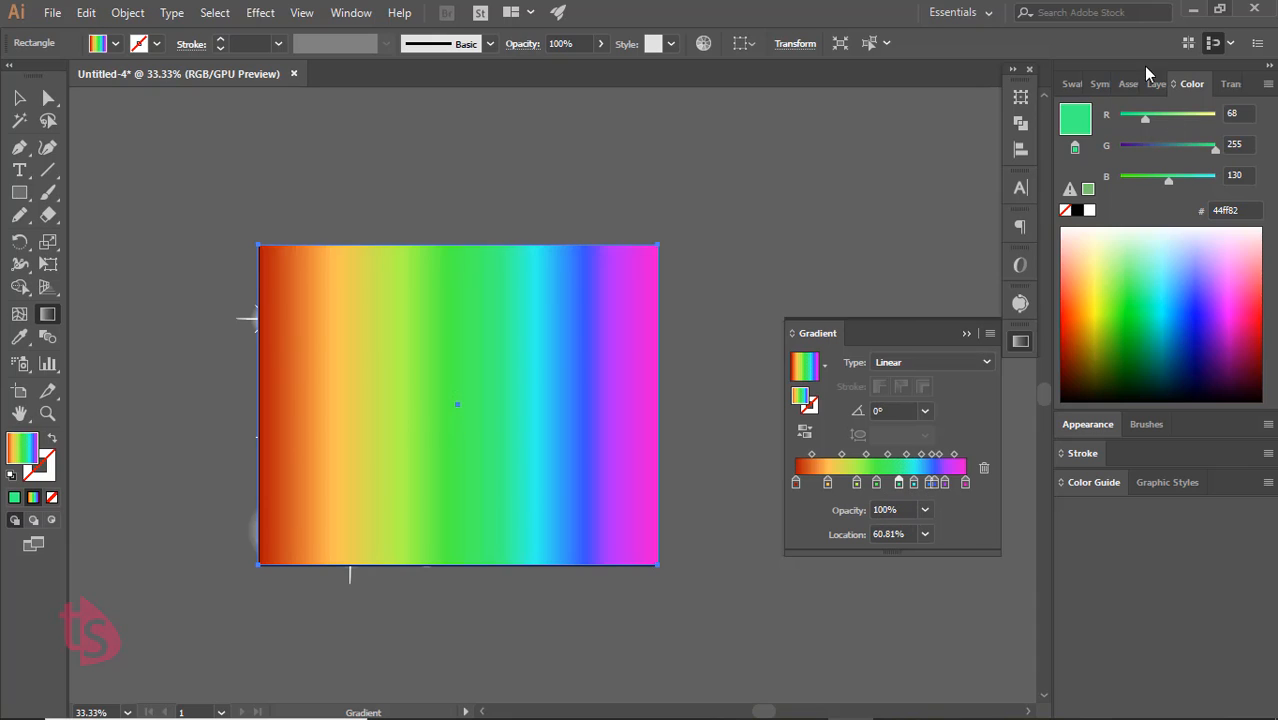
Remove the blue-green stop, place the blue stop (#357ffb) at 71.08% and move the orange stop to 24.59%
left_click_drag(899, 484, 940, 516)
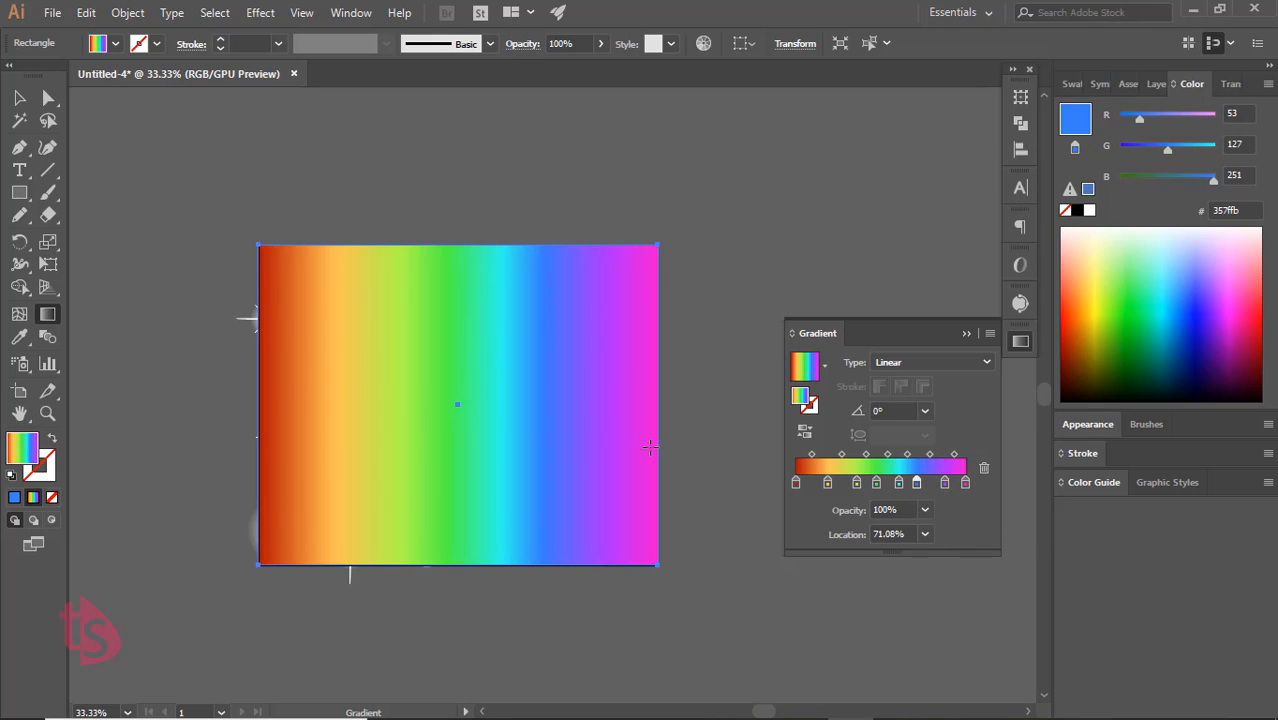
left_click_drag(827, 484, 838, 484)
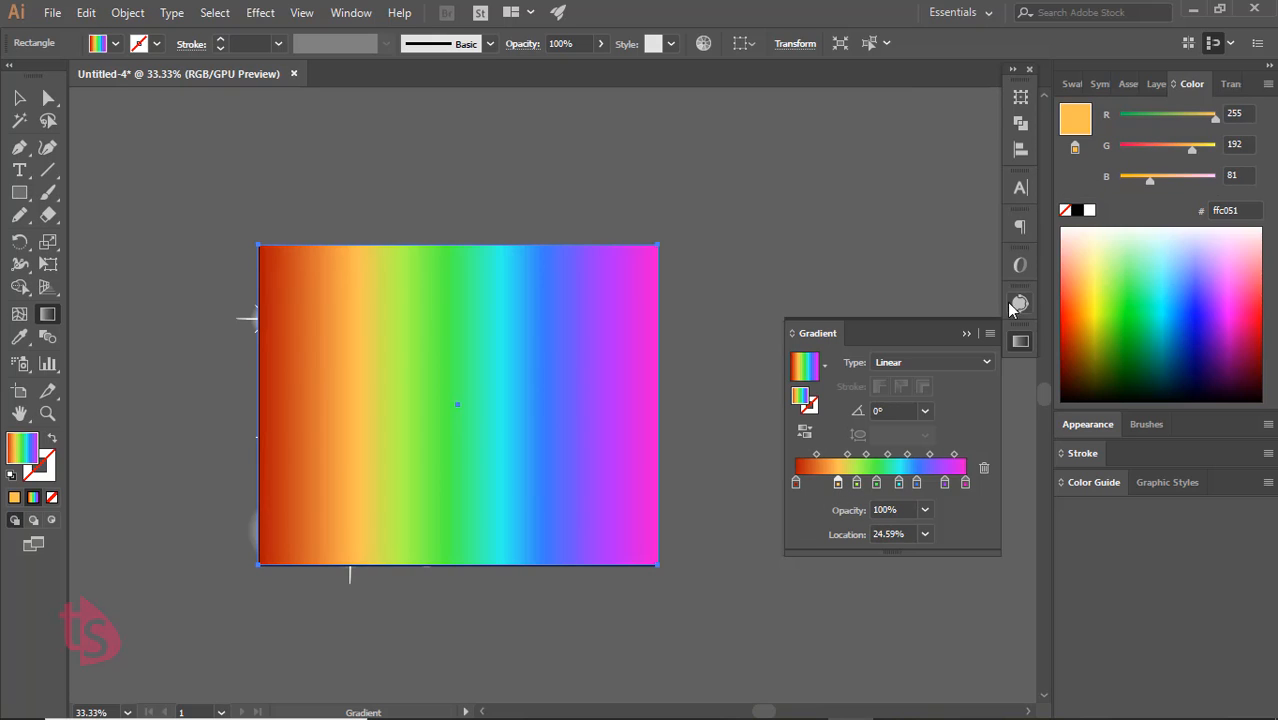
left_click(967, 333)
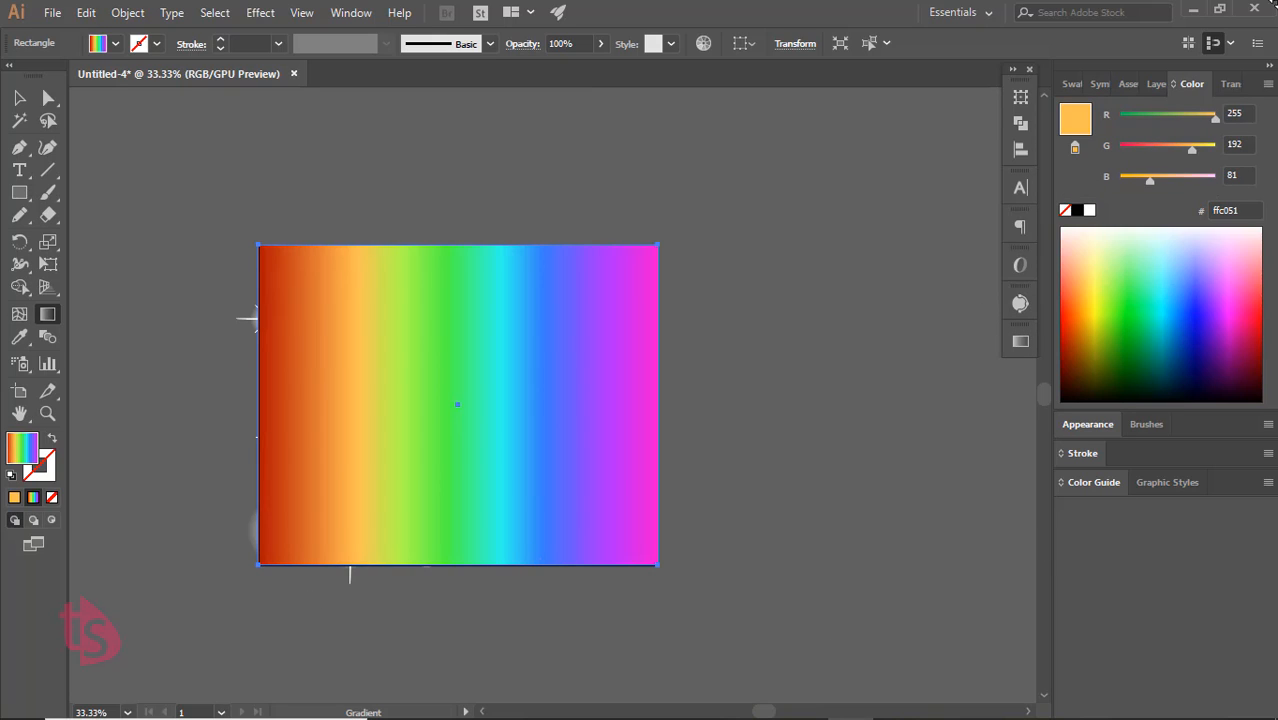
Try the Color blending mode on the rainbow rectangle, settle on Overlay, and deselect the rectangle
left_click(1230, 84)
left_click(1093, 112)
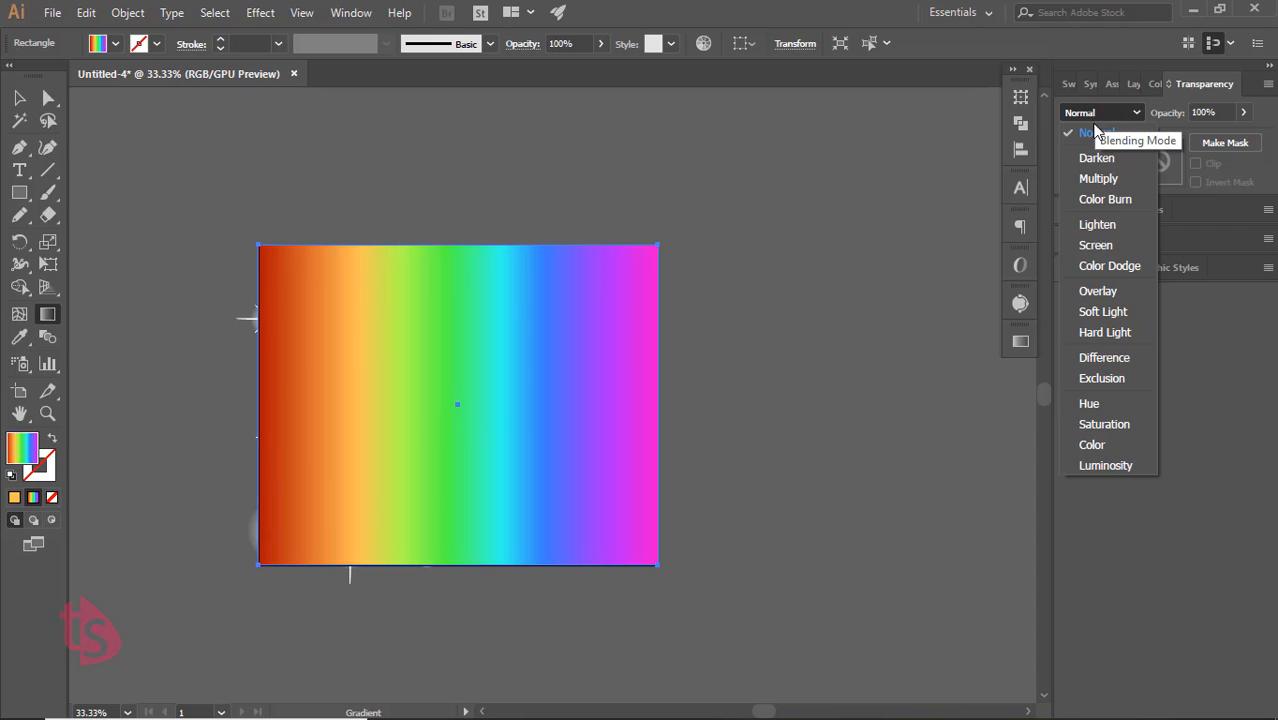
left_click(1090, 445)
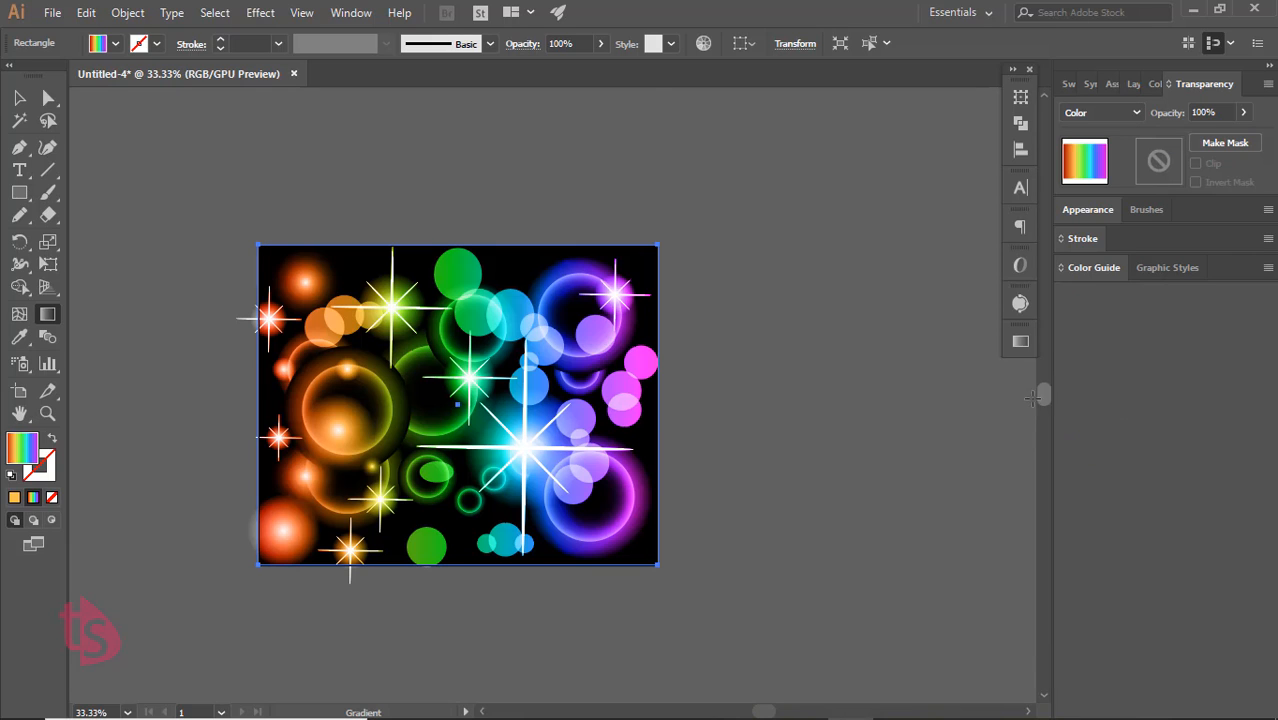
left_click(1095, 112)
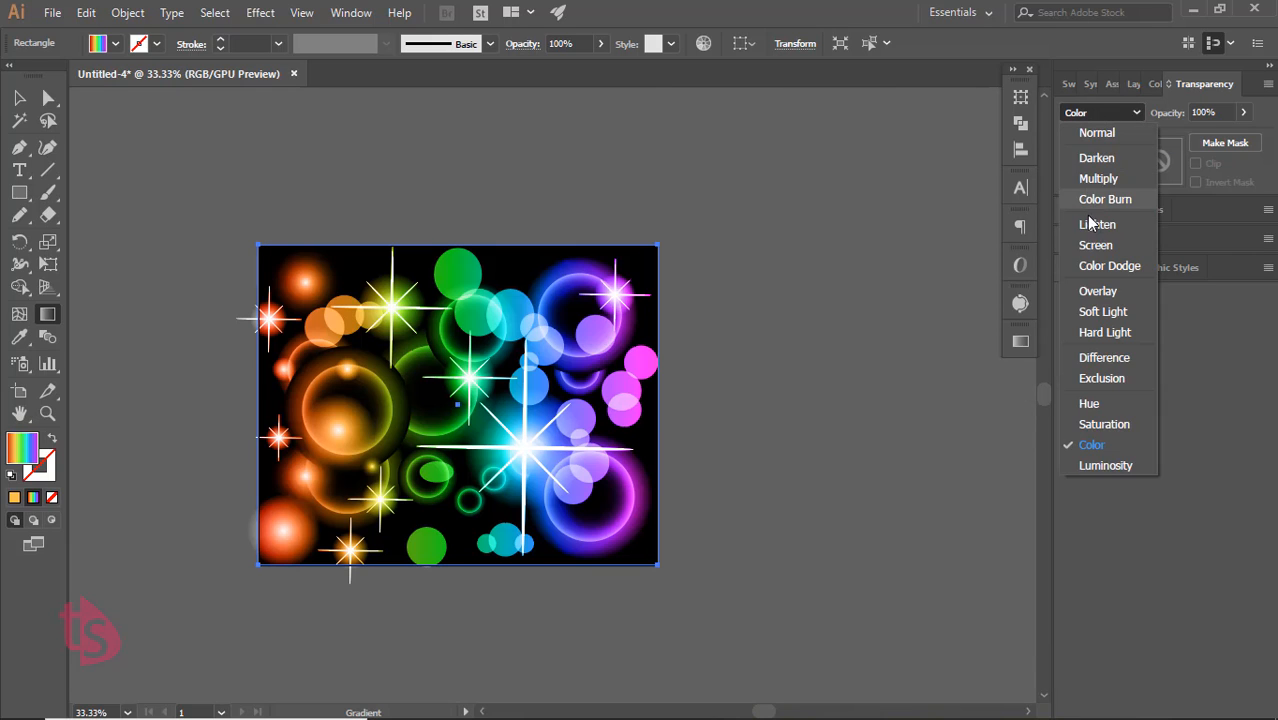
left_click(1100, 289)
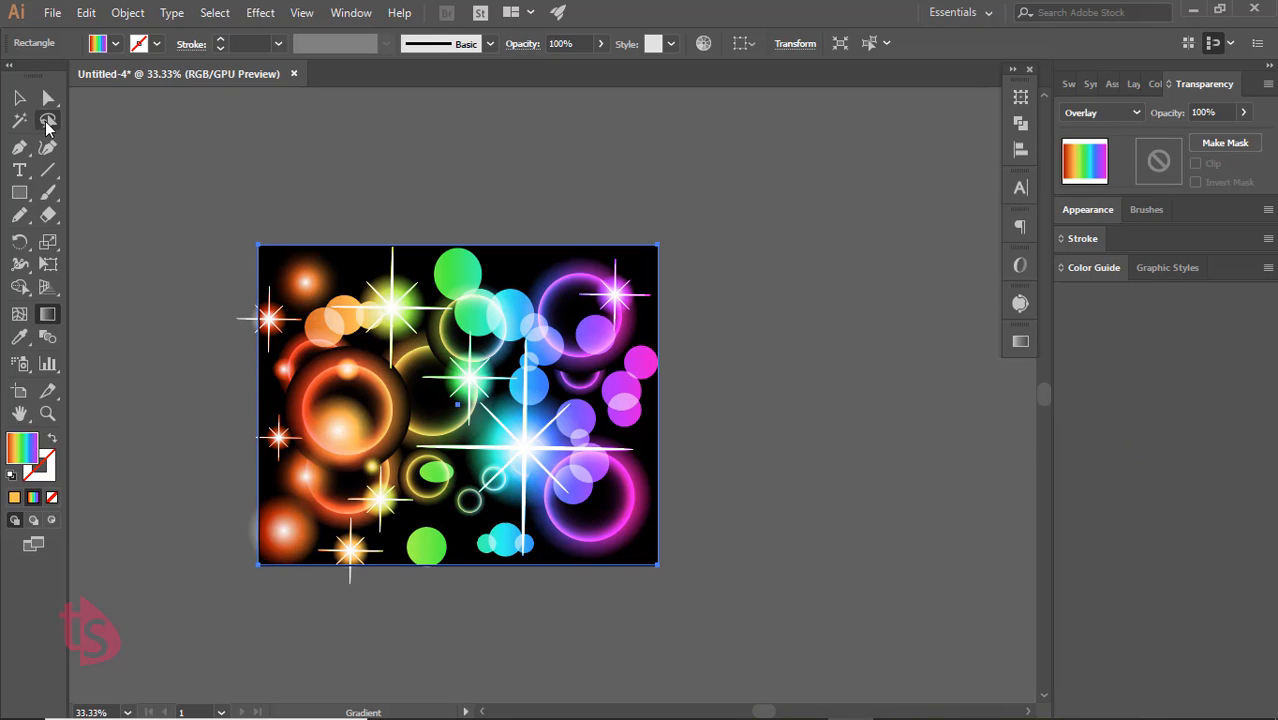
left_click(19, 97)
left_click(714, 375)
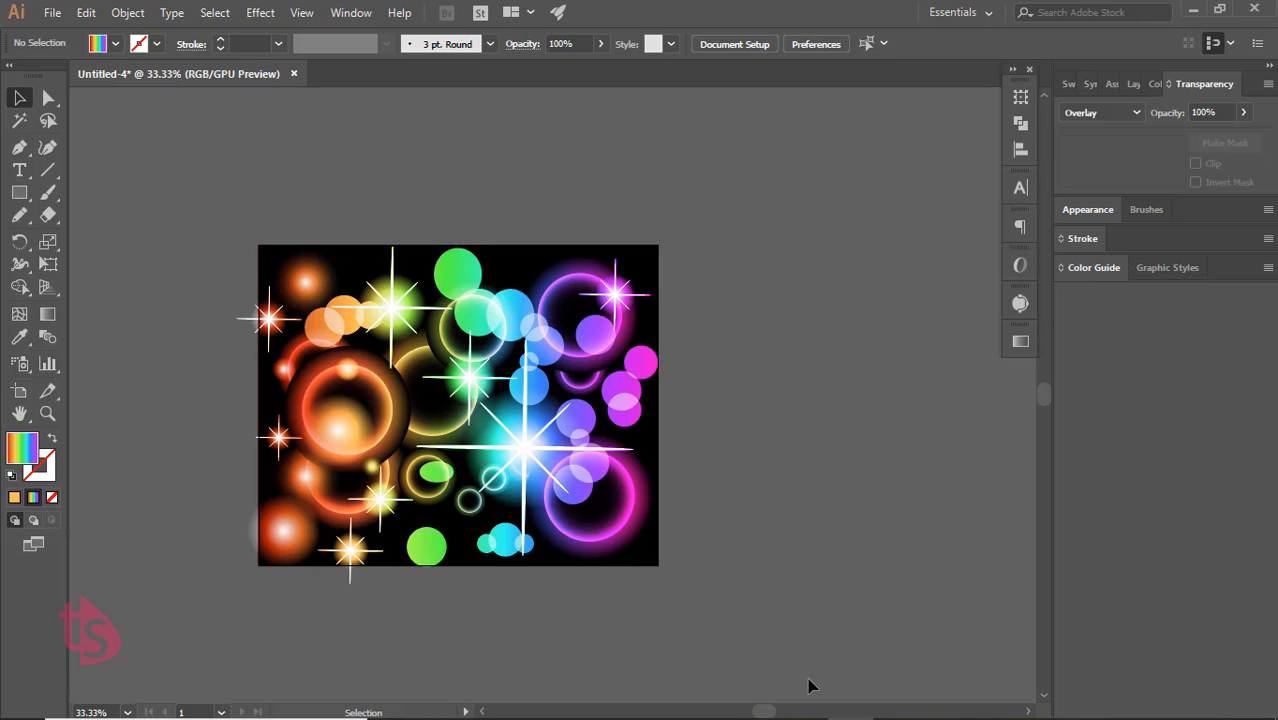
Activate the Gradient tool, expand Layer 1 and select the rainbow rectangle at the top of the stack
key("g")
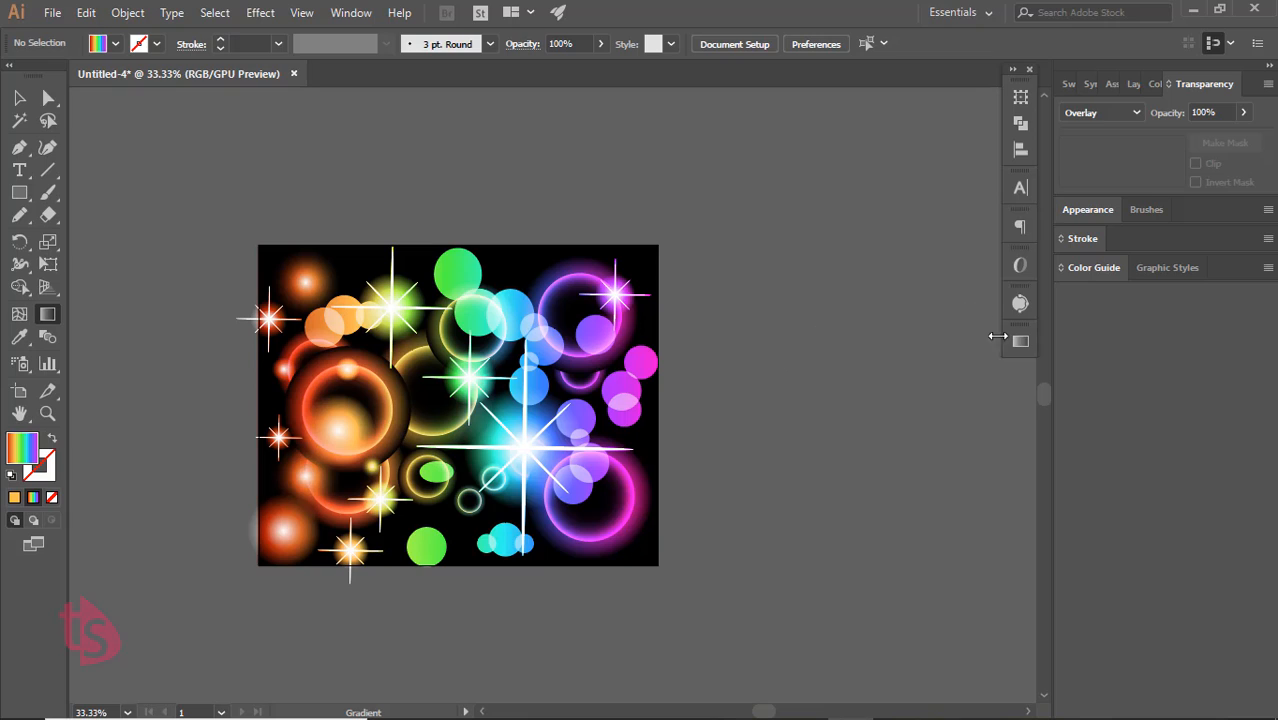
left_click(1127, 85)
left_click(1112, 113)
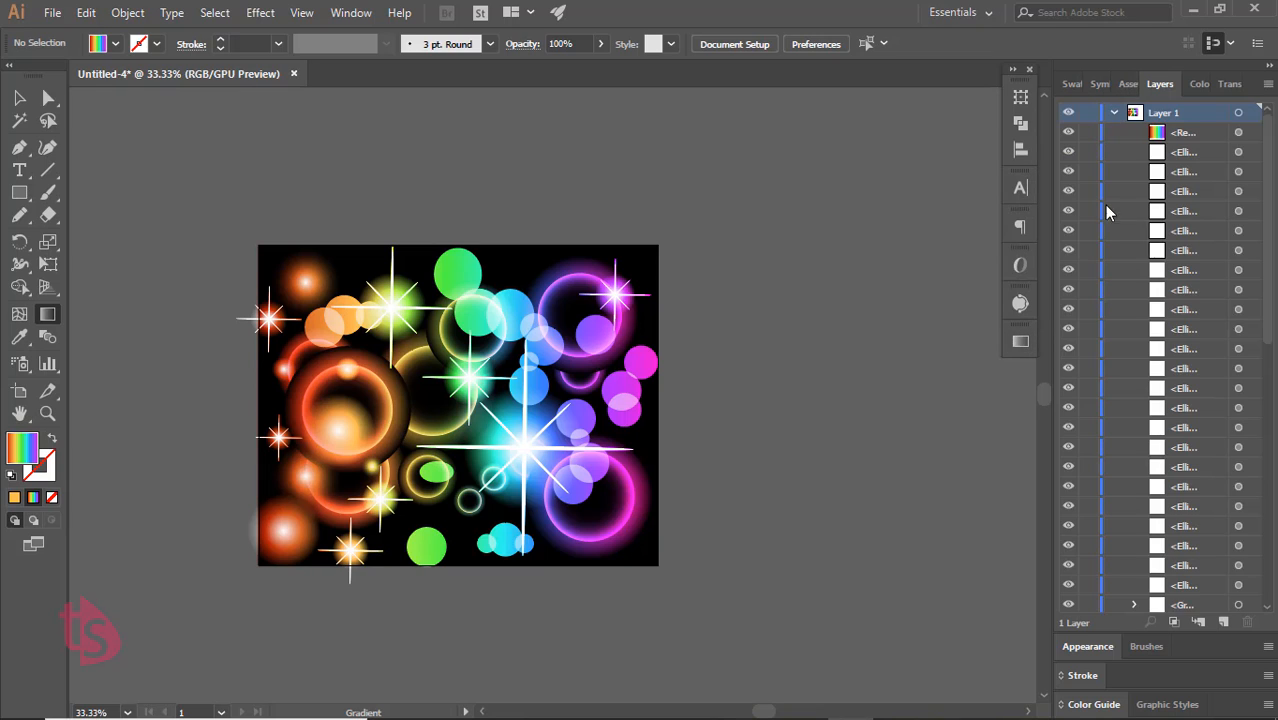
left_click(1196, 130)
left_click(1238, 132)
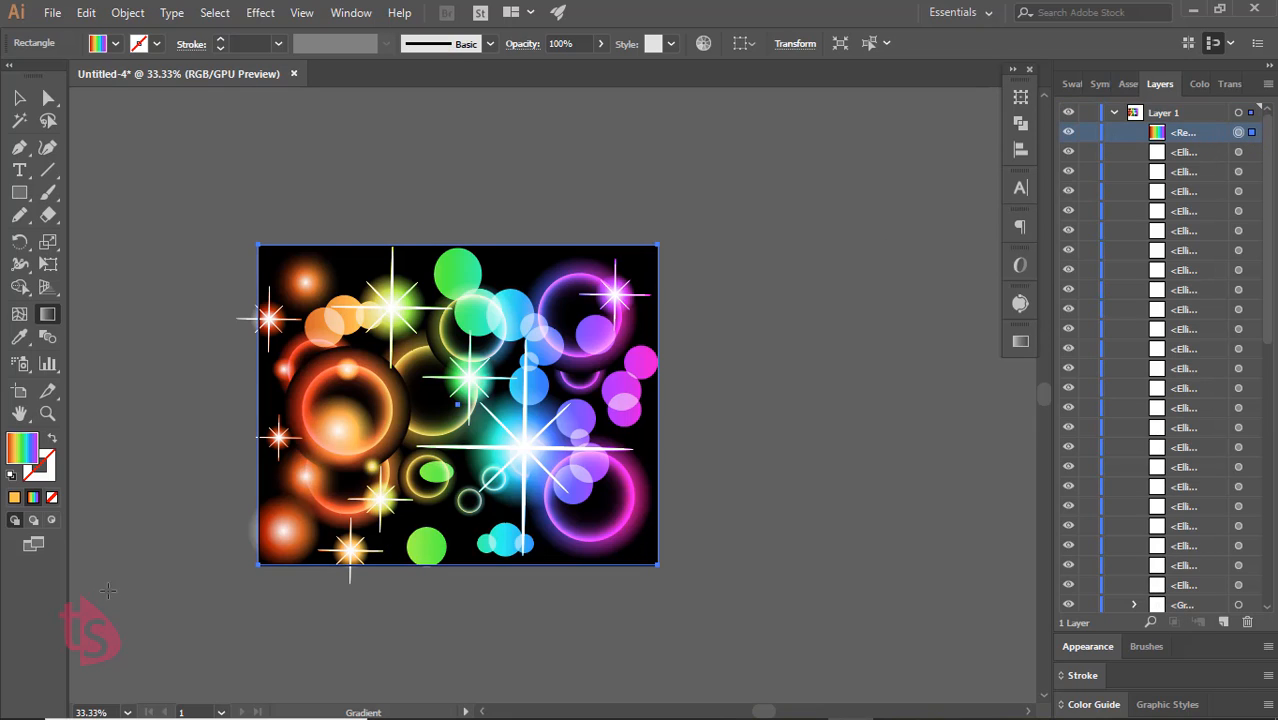
Redraw the rectangle's gradient in various directions and lengths, ending with a steep line from below the artboard to above it
left_click_drag(226, 577, 662, 296)
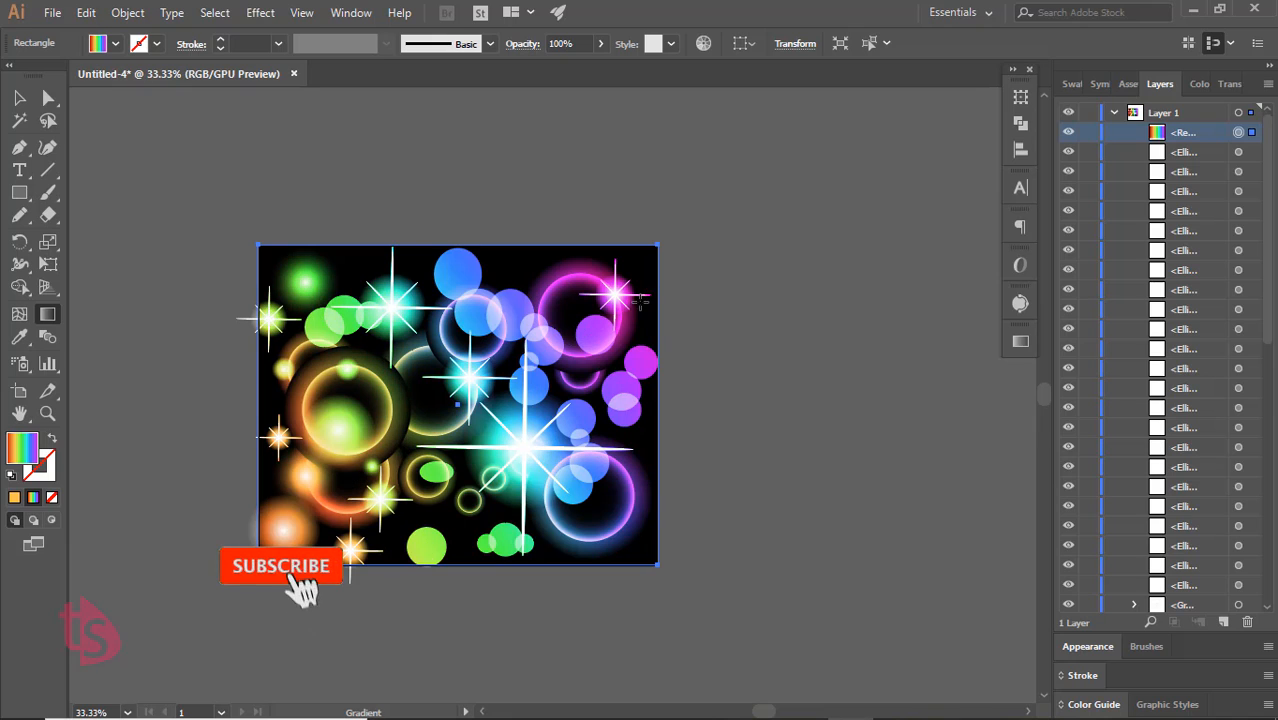
left_click_drag(688, 577, 453, 359)
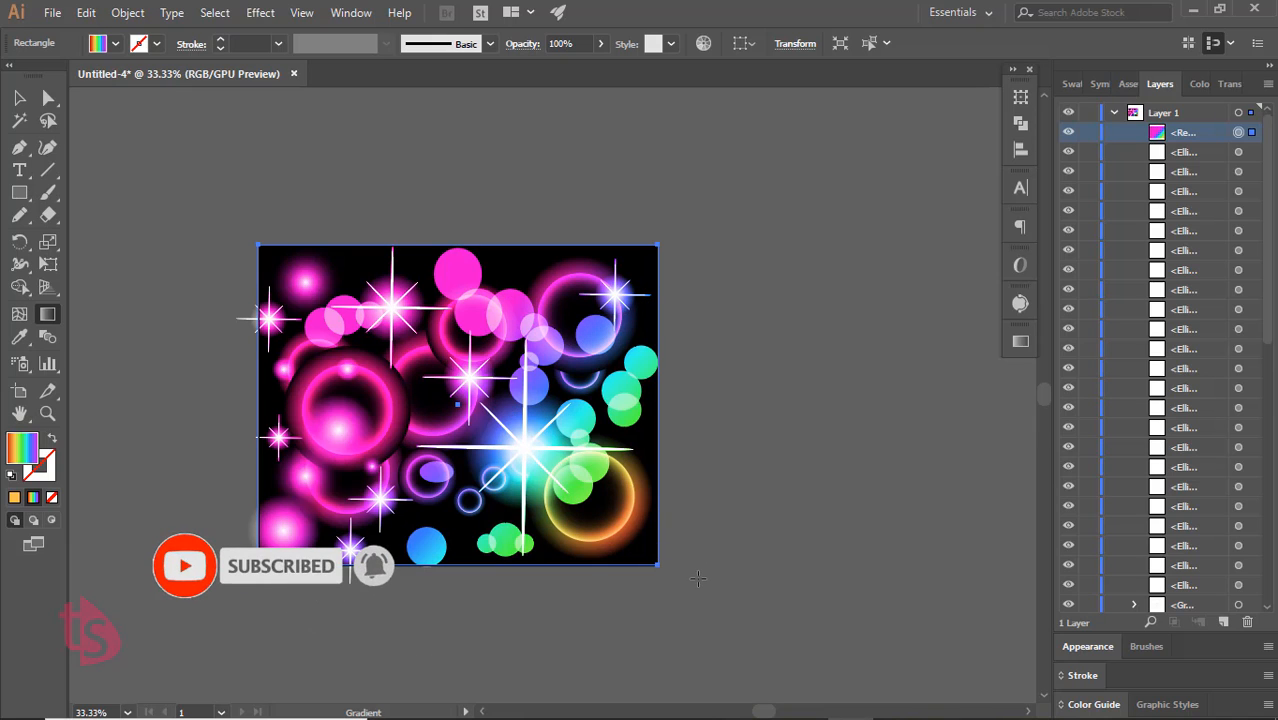
left_click_drag(698, 578, 350, 368)
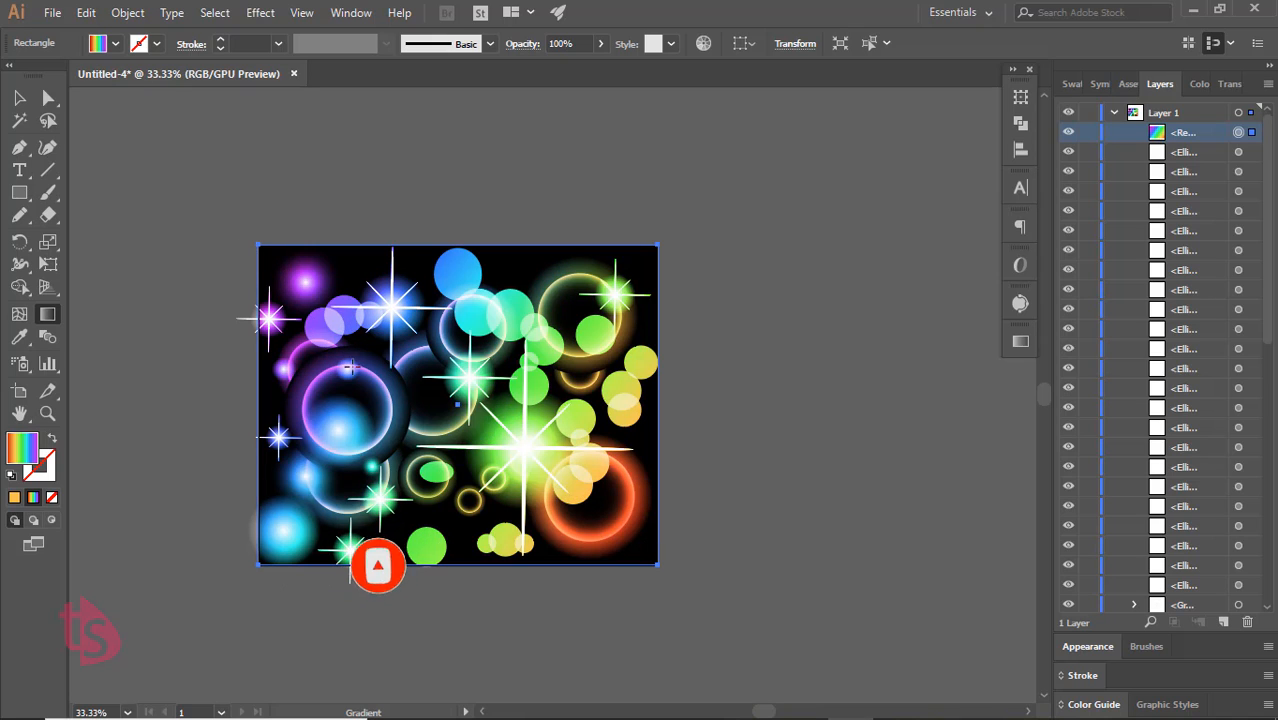
left_click_drag(242, 515, 620, 291)
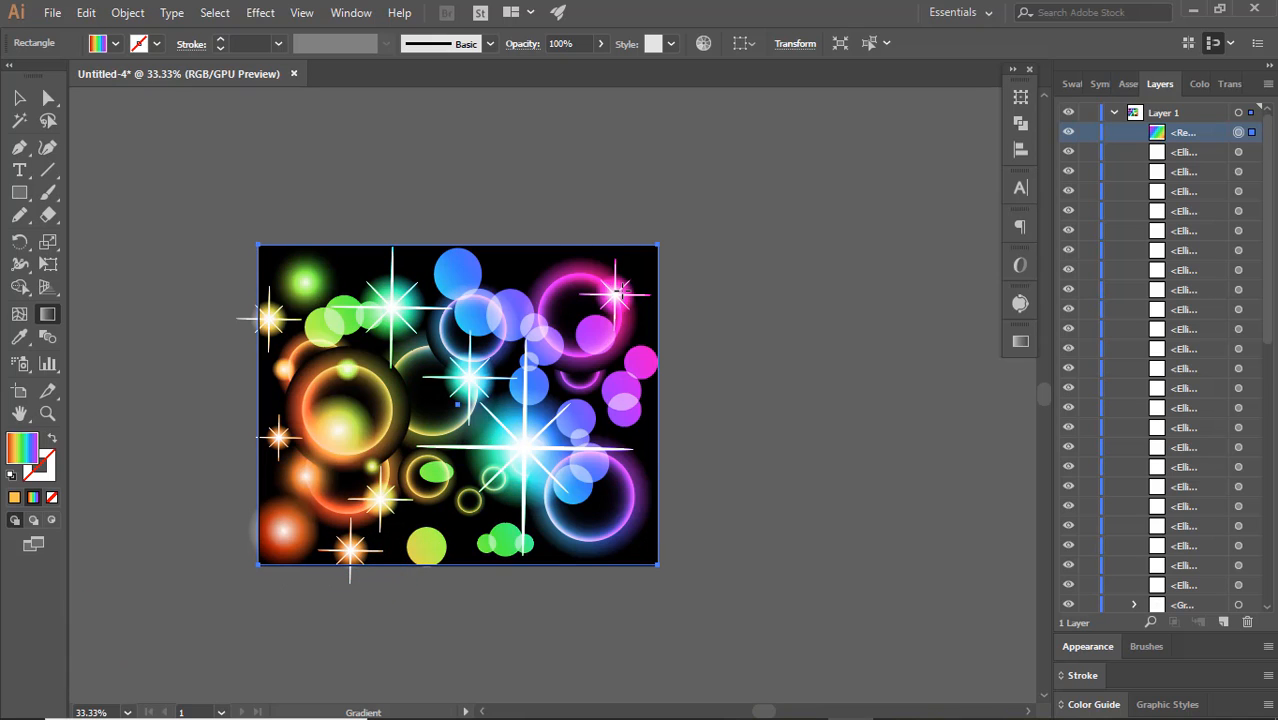
left_click_drag(328, 300, 758, 446)
left_click_drag(571, 234, 213, 540)
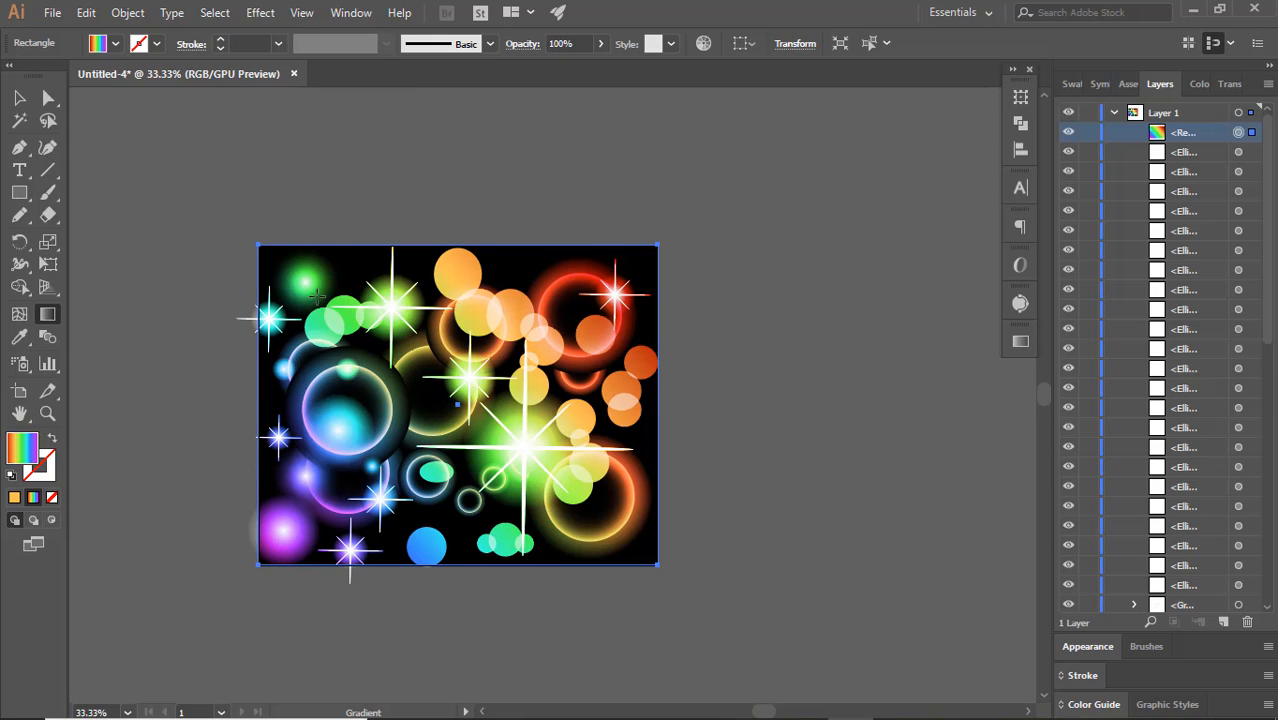
left_click_drag(336, 262, 424, 376)
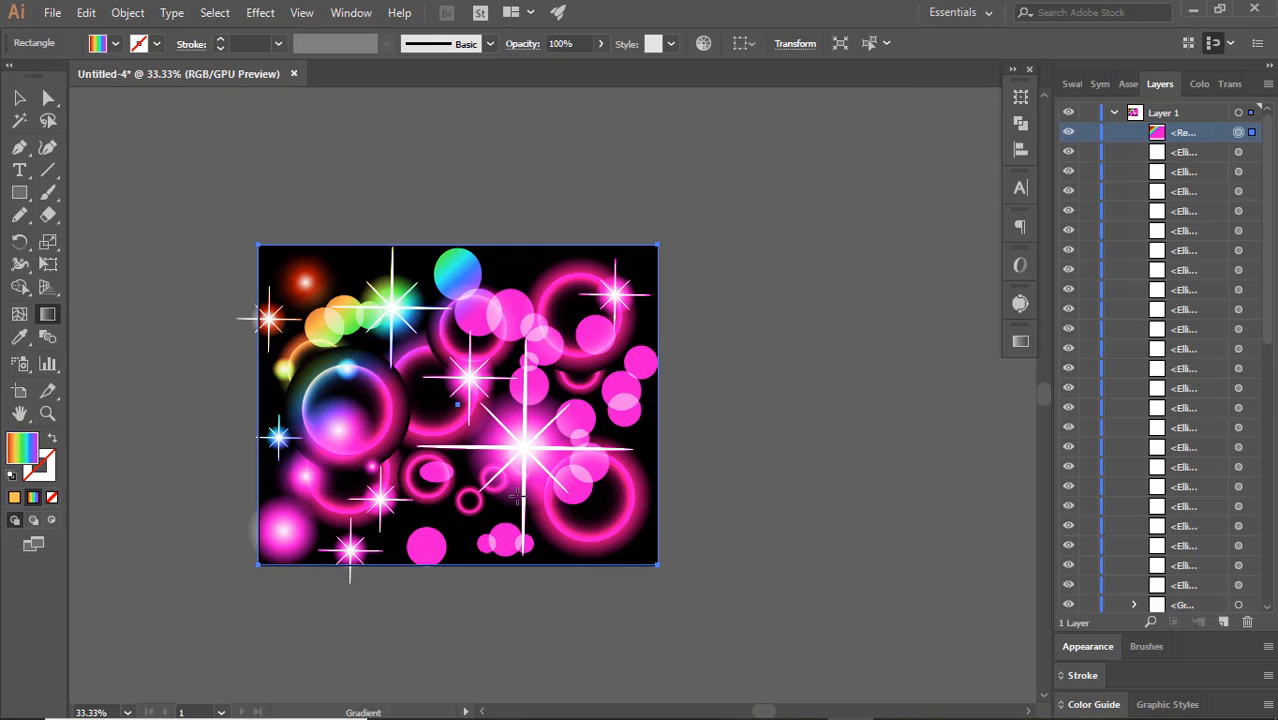
left_click_drag(630, 558, 350, 355)
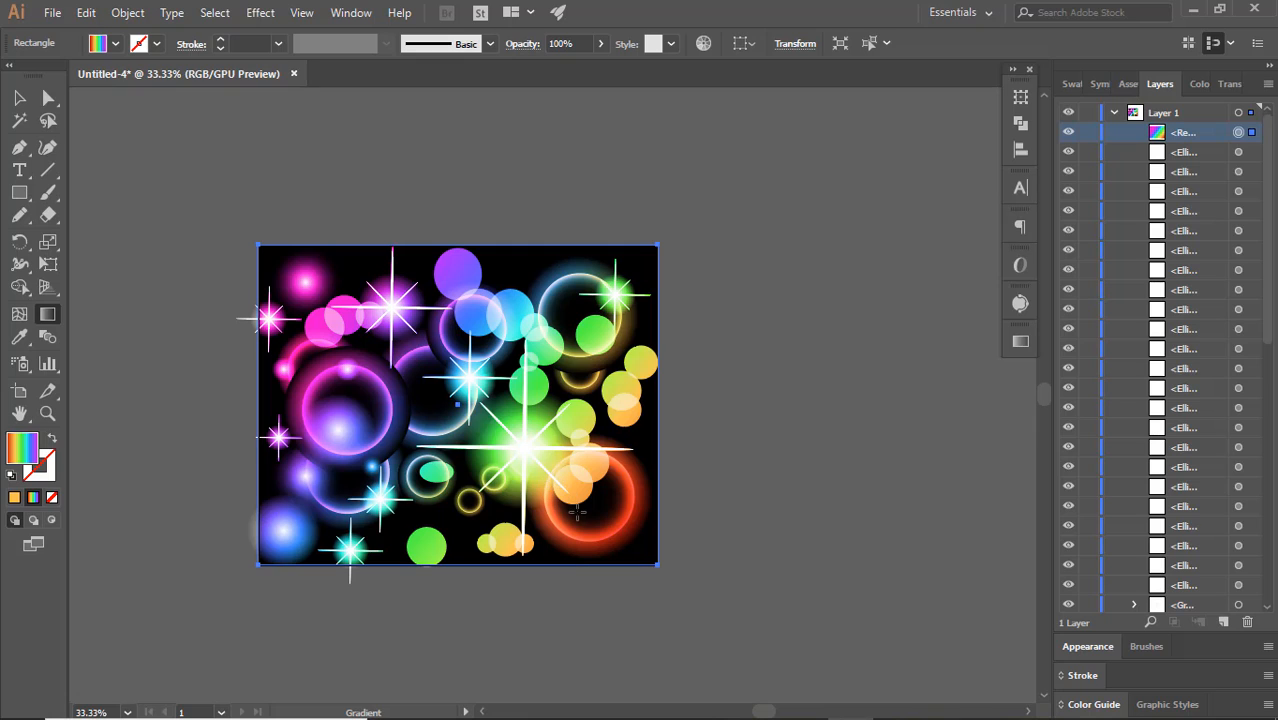
left_click_drag(211, 556, 784, 240)
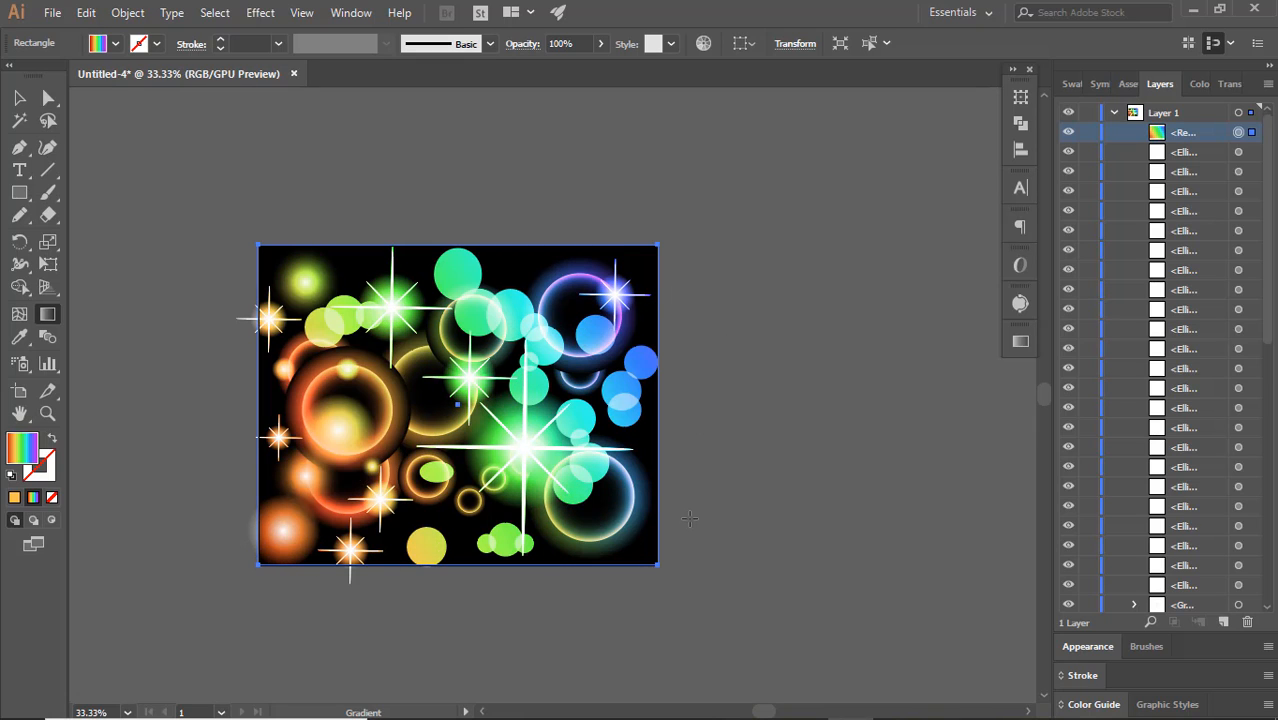
left_click_drag(689, 518, 352, 398)
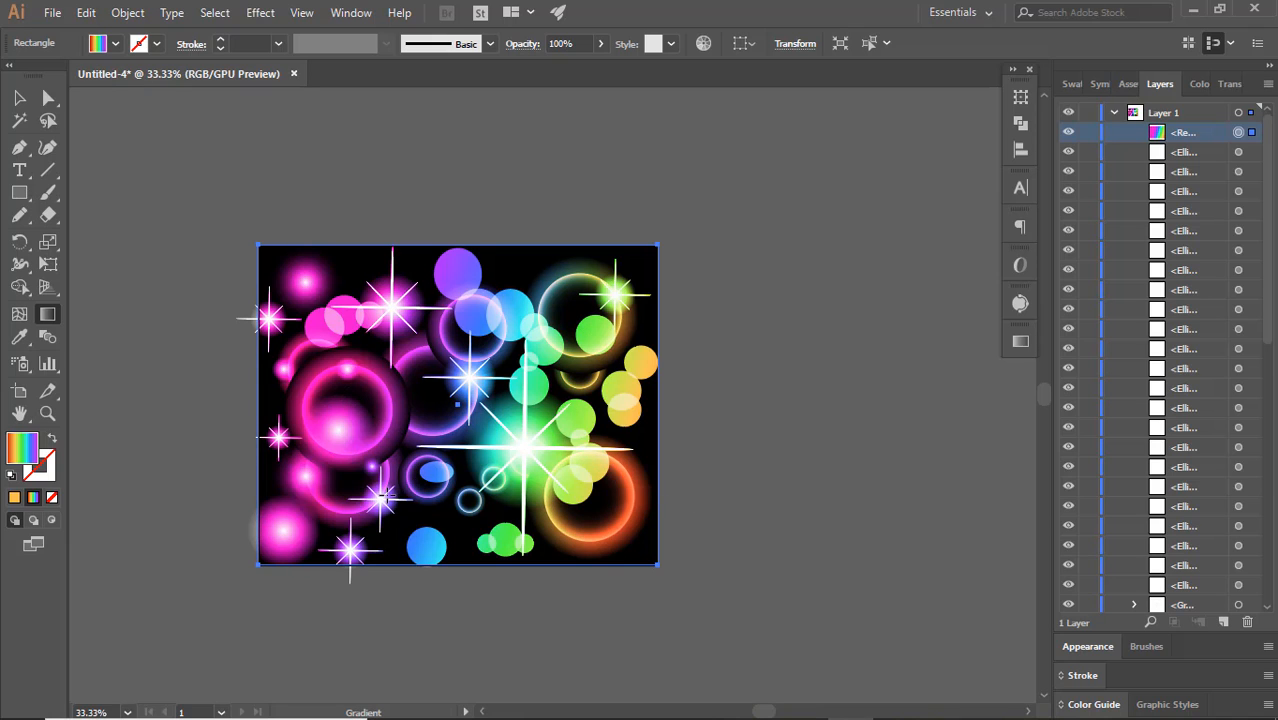
left_click_drag(216, 458, 765, 413)
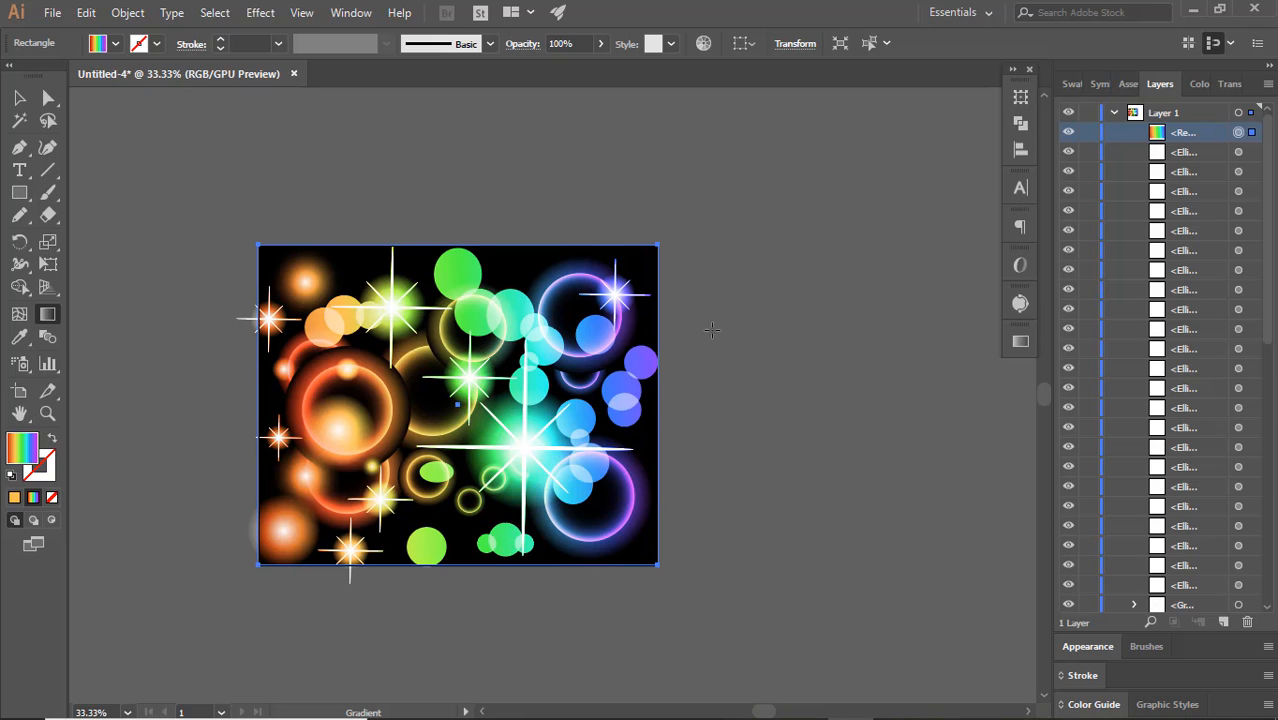
left_click_drag(671, 244, 231, 581)
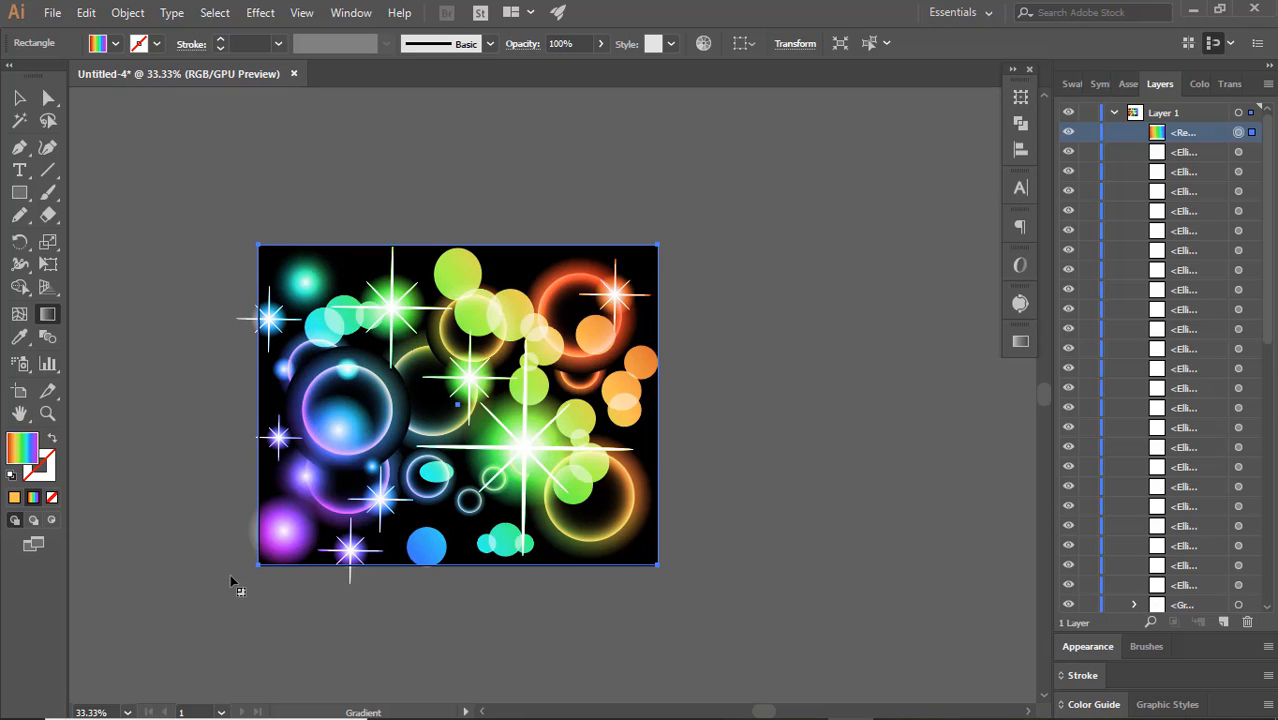
left_click_drag(280, 656, 742, 282)
left_click_drag(190, 467, 713, 442)
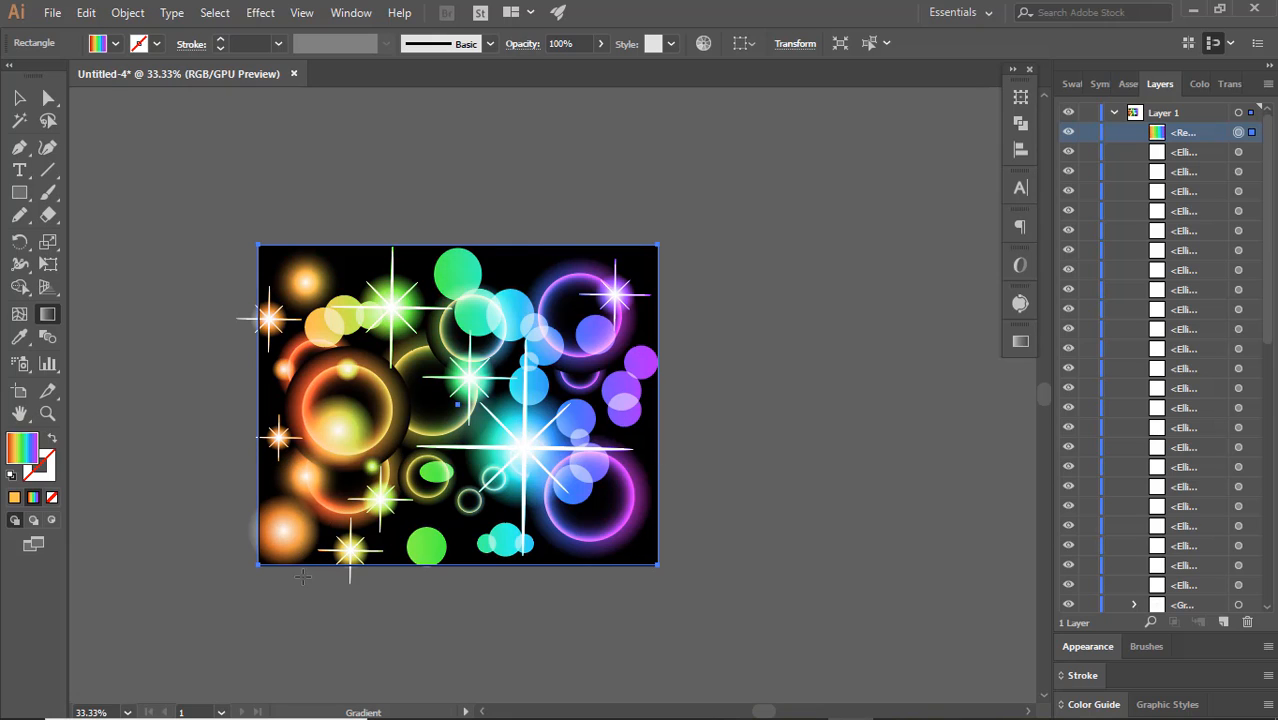
left_click_drag(302, 577, 568, 190)
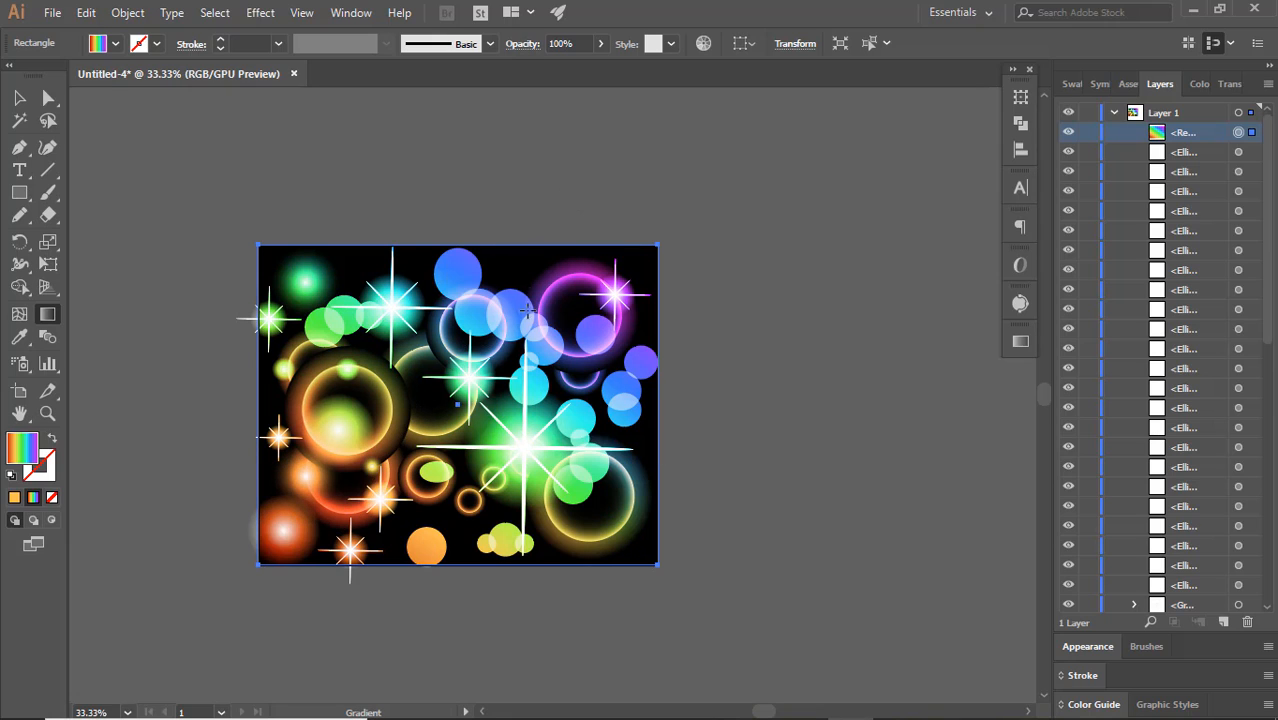
left_click_drag(505, 614, 549, 198)
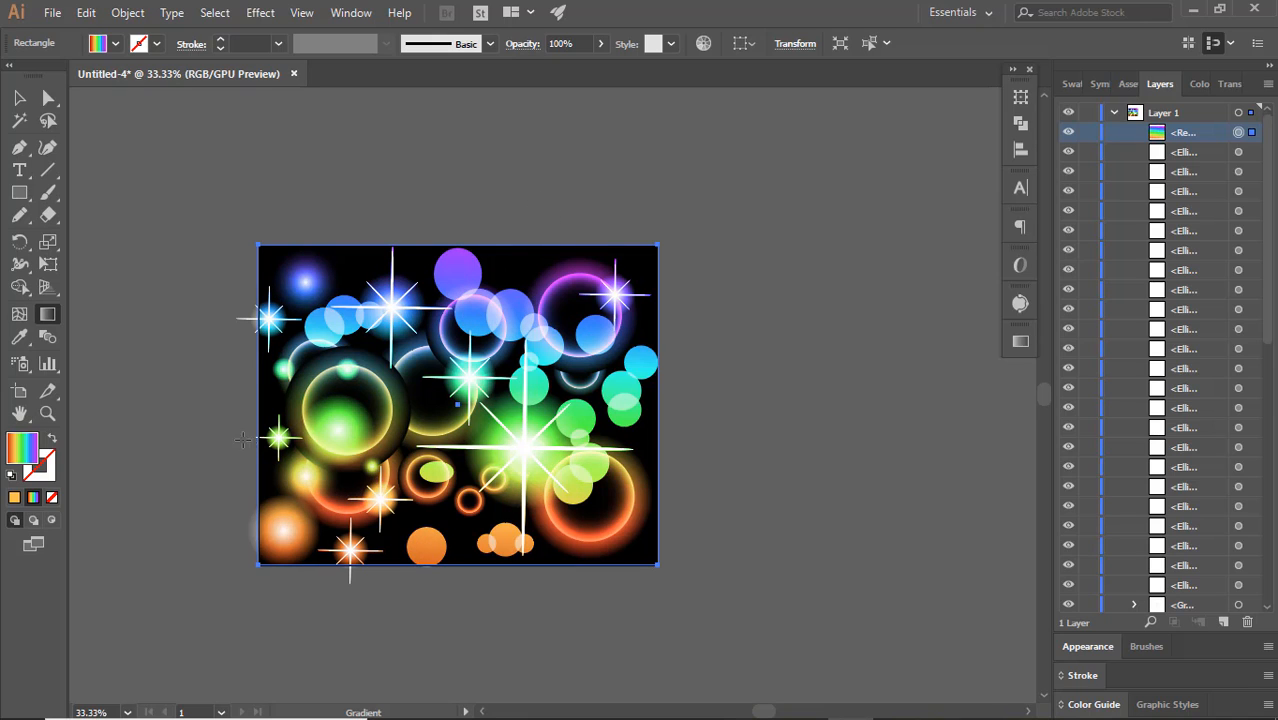
Try redrawing the rectangle's rainbow gradient horizontally at different lengths and along both diagonals of the artboard
mouse_move(237, 431)
left_mouse_down()
mouse_move(398, 441)
mouse_move(528, 408)
left_mouse_up()
left_click_drag(406, 409, 633, 408)
left_click_drag(320, 402, 634, 410)
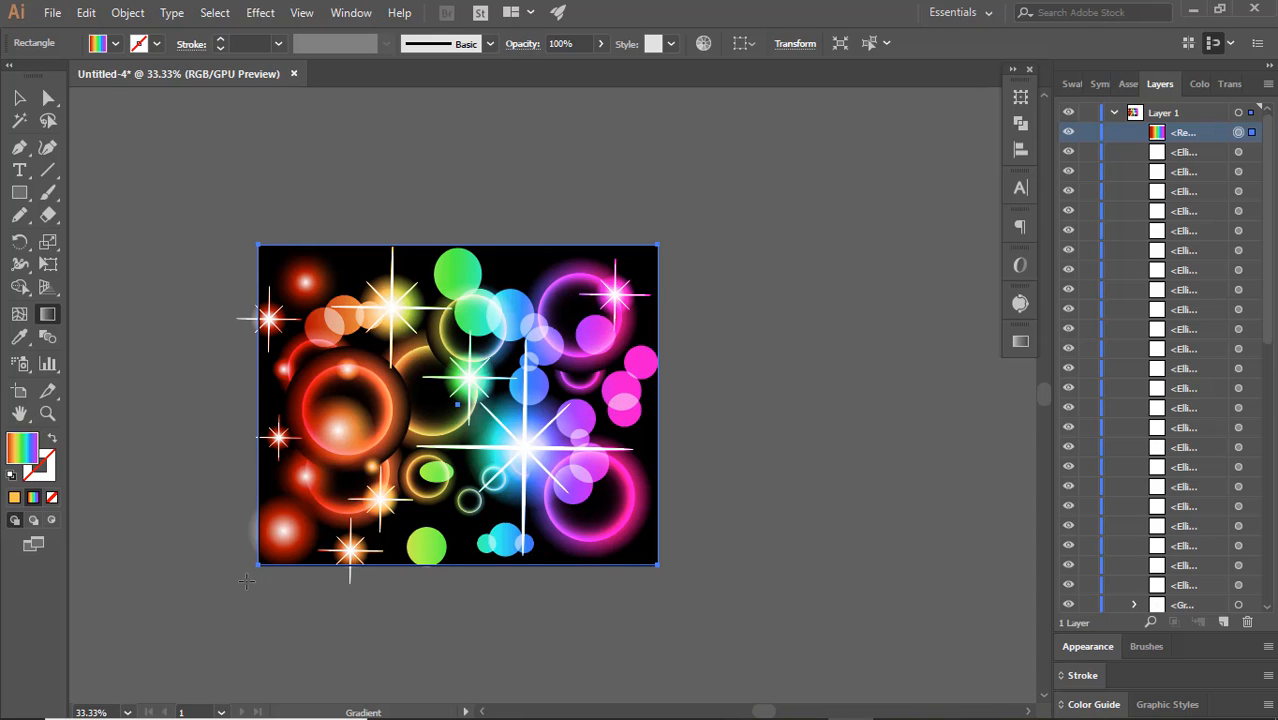
left_click_drag(245, 580, 668, 252)
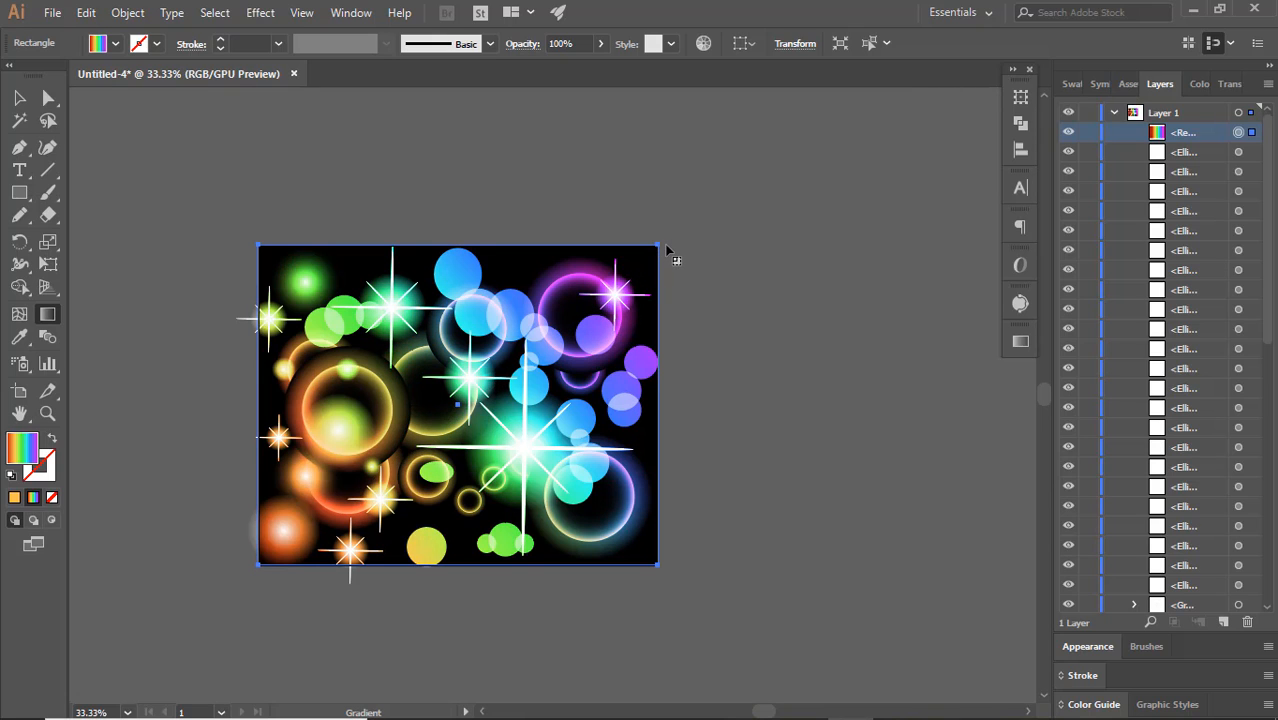
left_click_drag(278, 250, 602, 518)
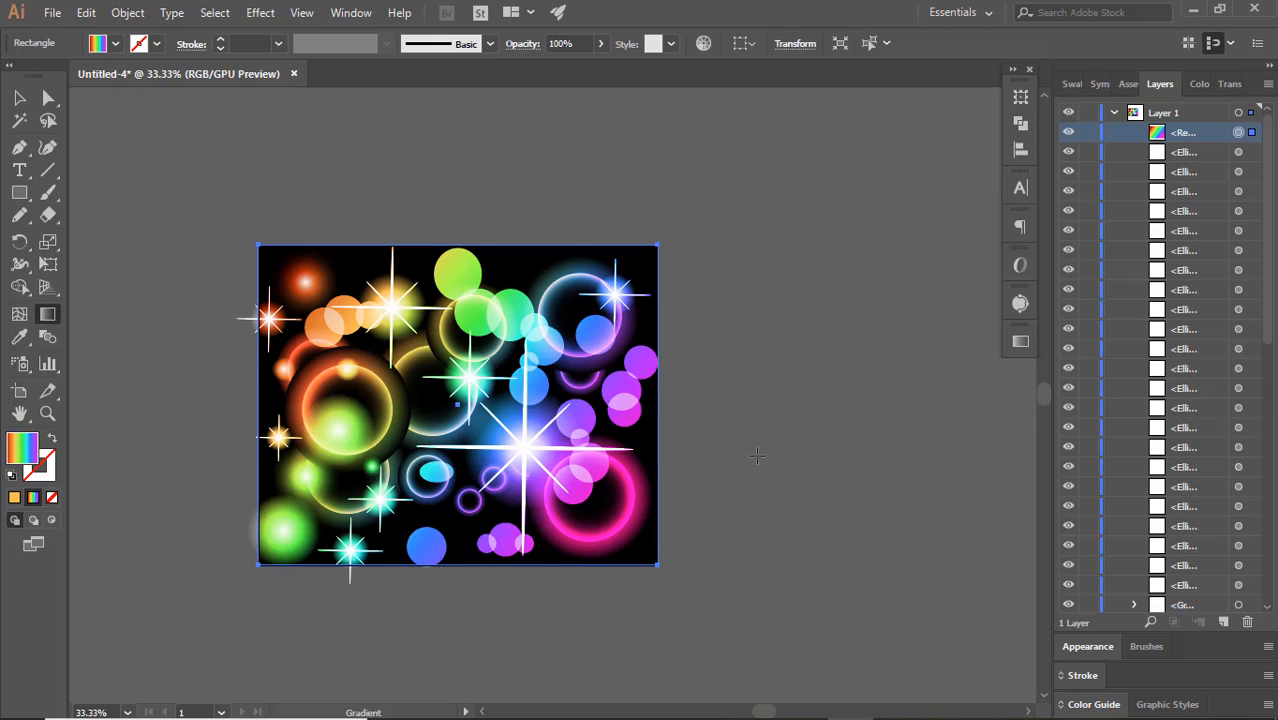
Redraw the rainbow gradient as a shorter diagonal from the artwork's upper left to lower right, collapse Layer 1 and return to the Selection tool
left_click_drag(323, 343, 560, 480)
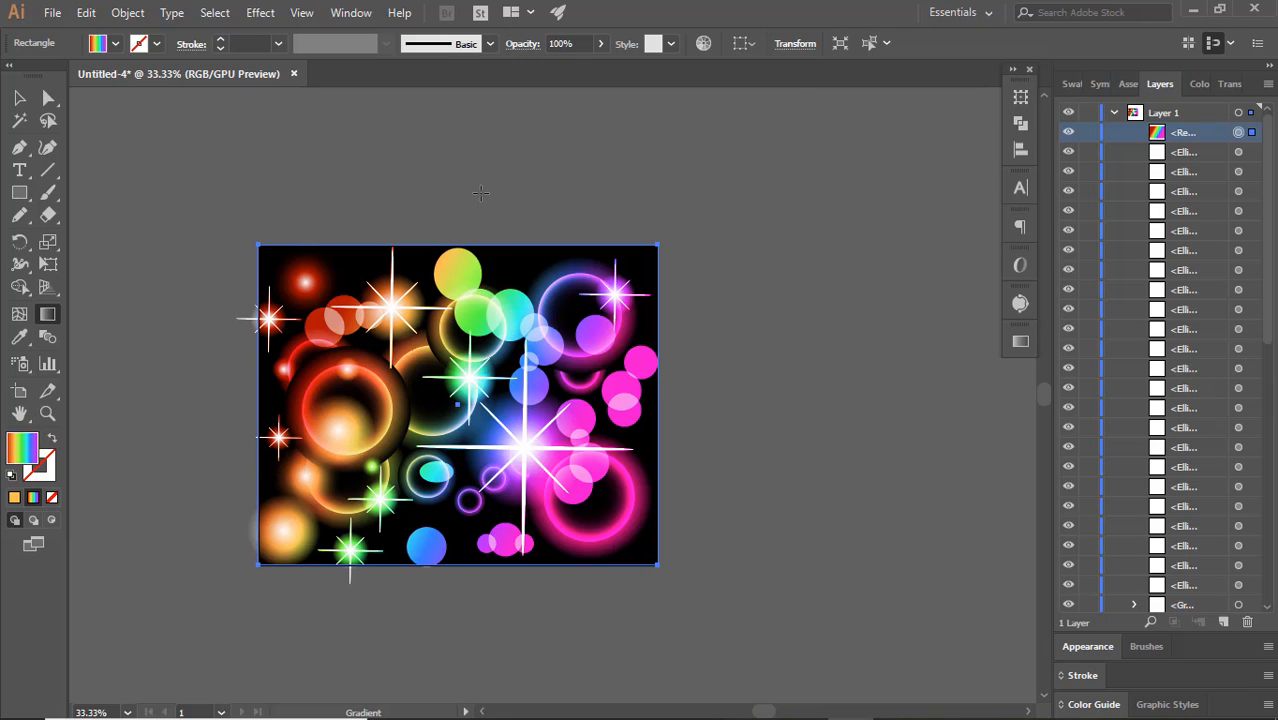
left_click(1114, 113)
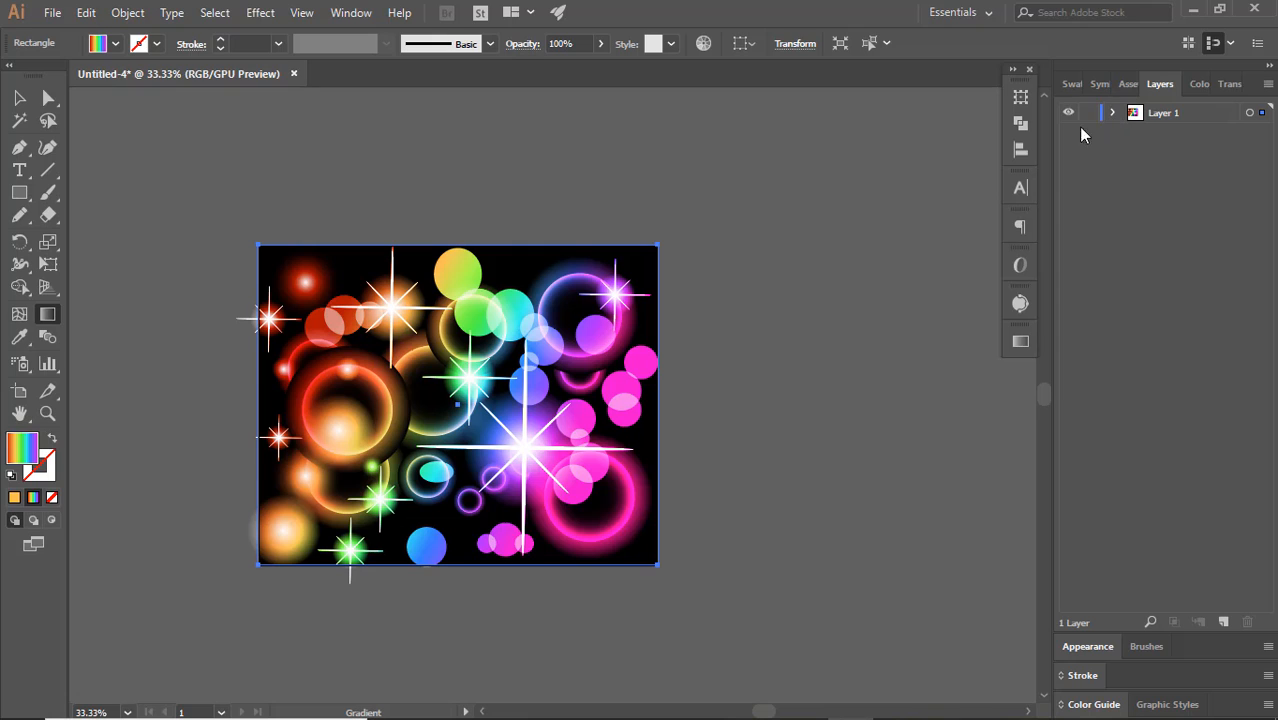
left_click(19, 98)
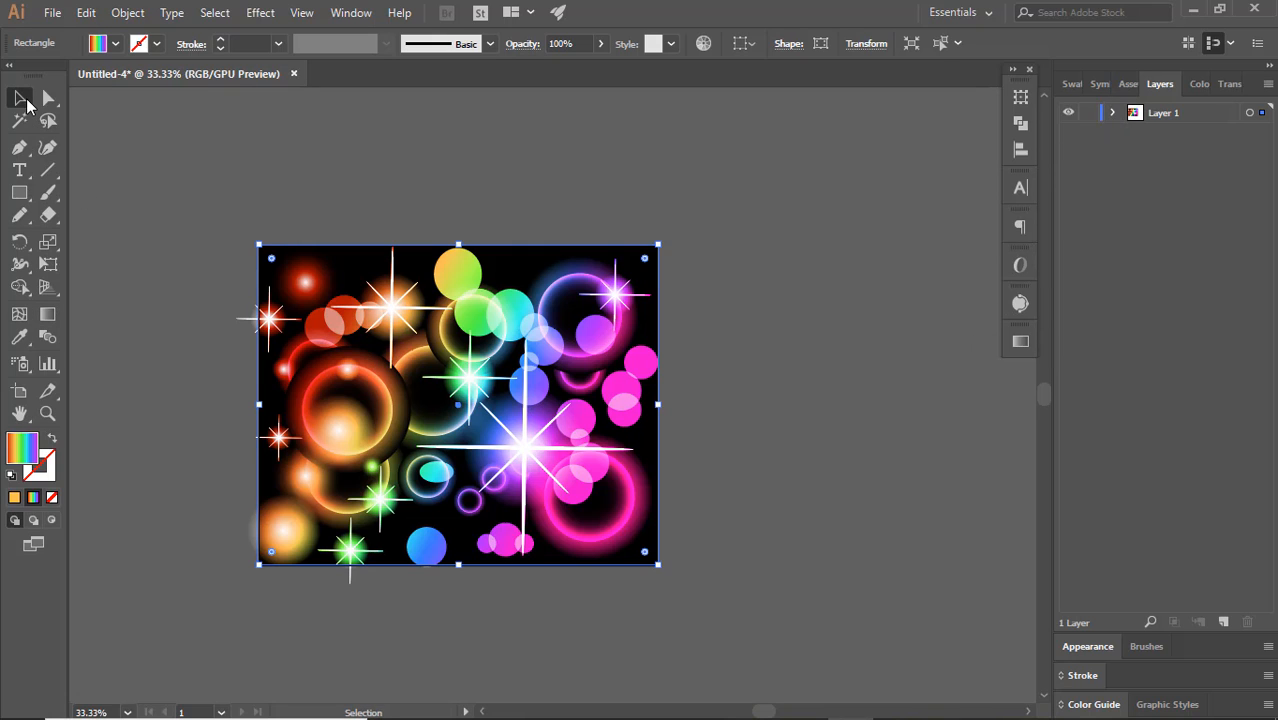